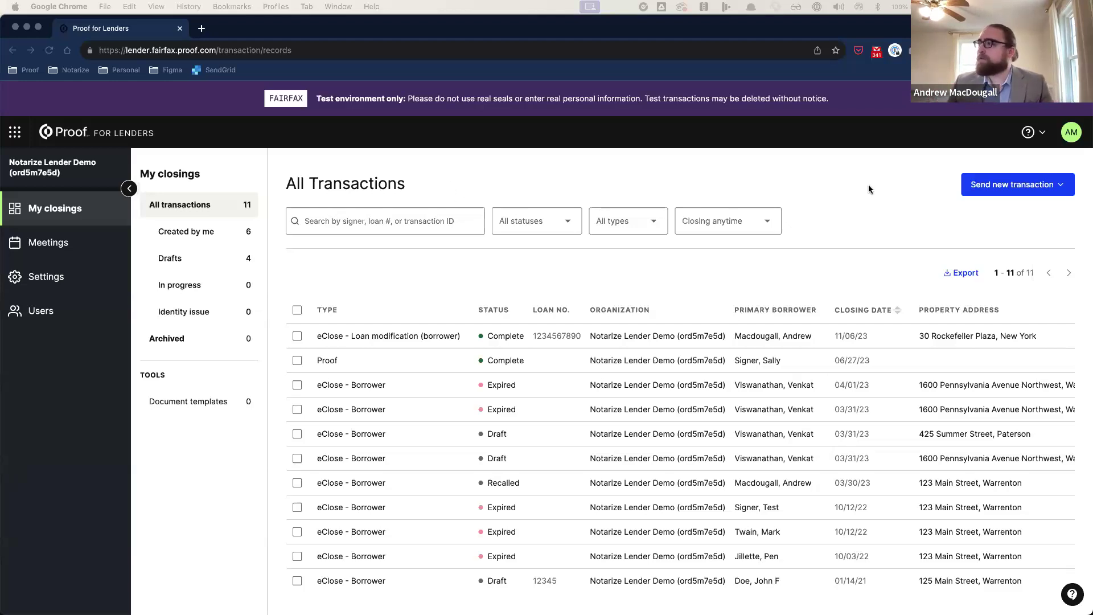
Step: Start a new Real estate closing from the Send new transaction menu
click(1012, 192)
click(1013, 192)
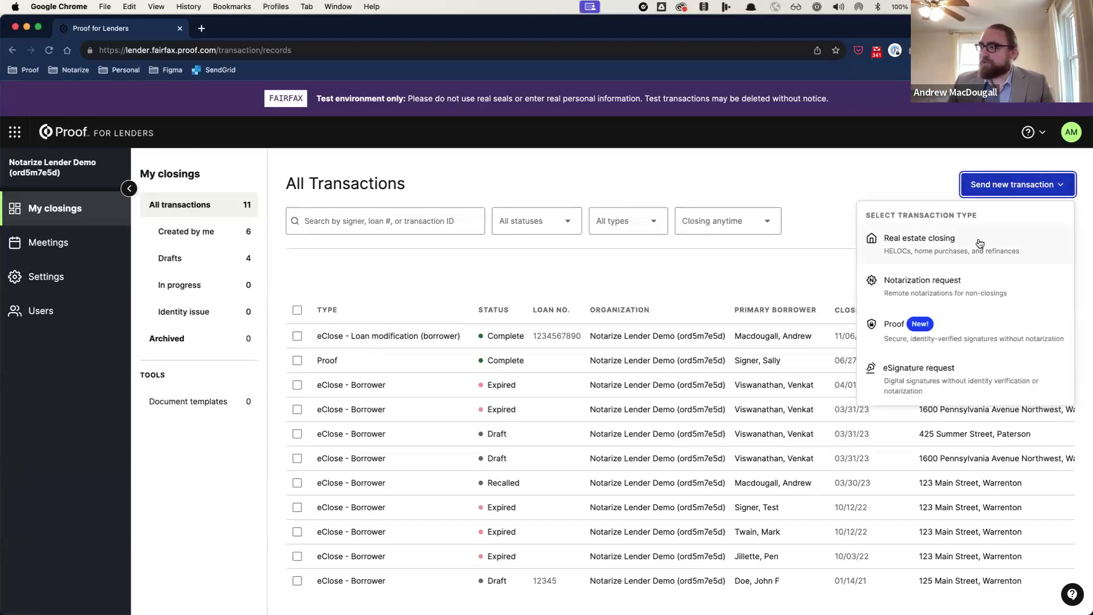
click(979, 243)
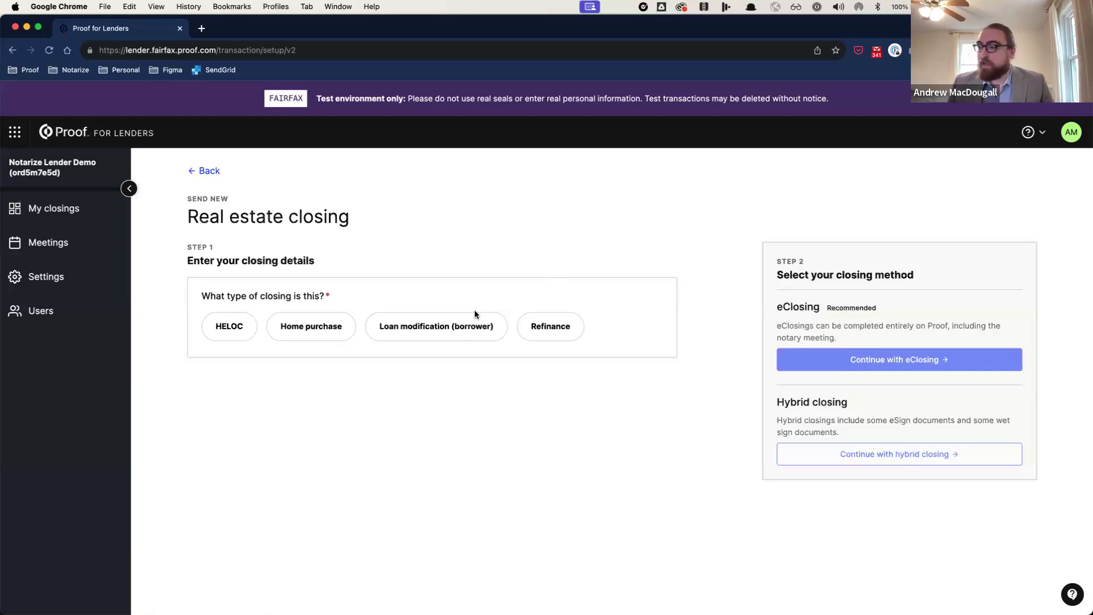
Step: Mark the closing as a borrower loan modification for 30 Rockefeller Plaza
click(462, 331)
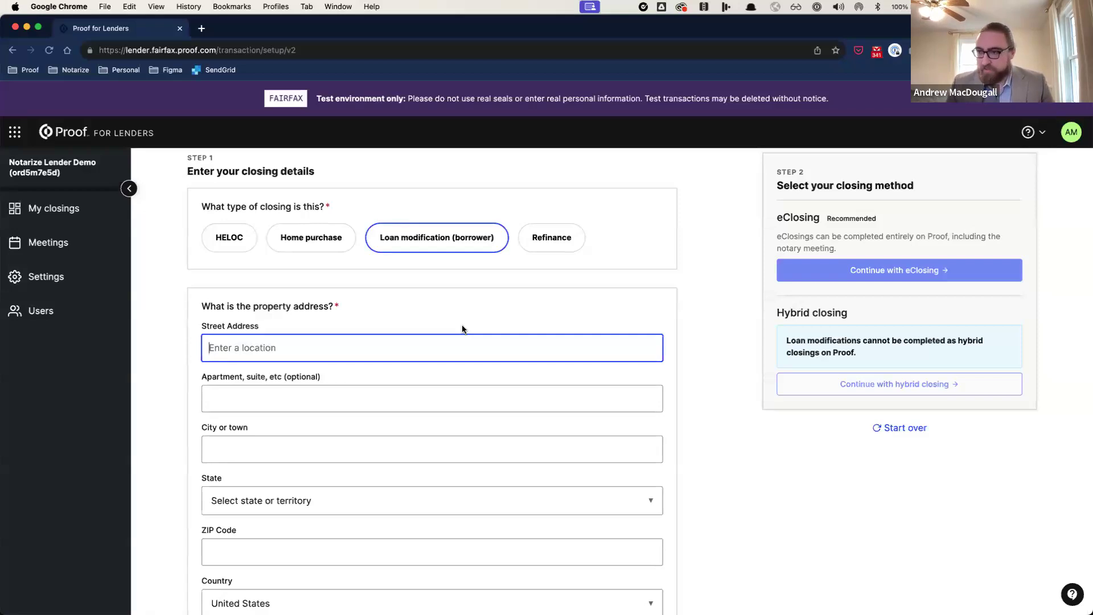
text(30 rock)
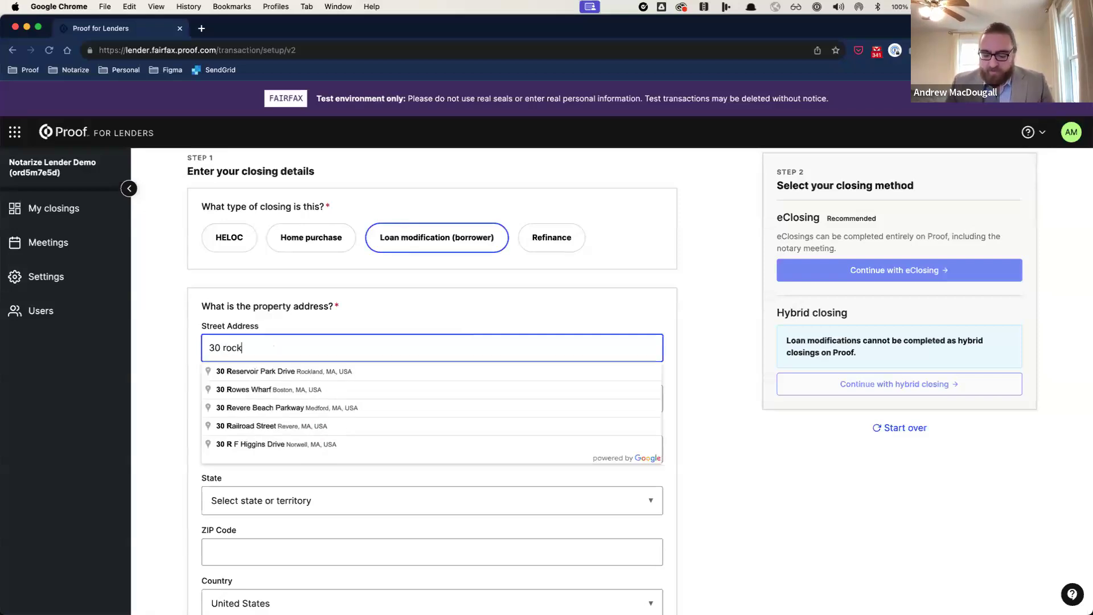
text(efelle)
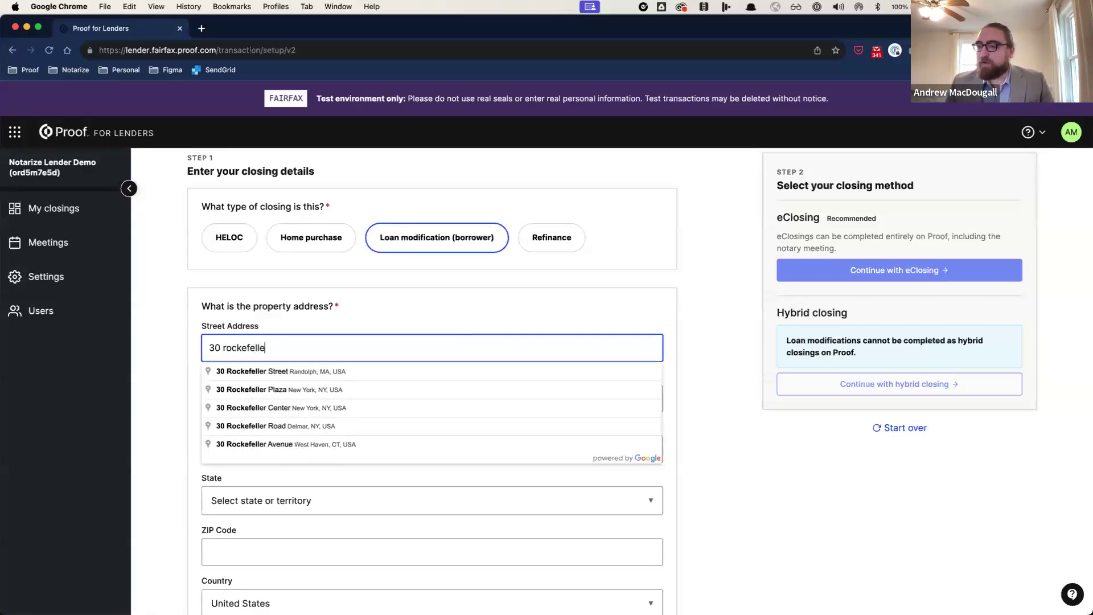
text(r pla)
key(Down)
key(Return)
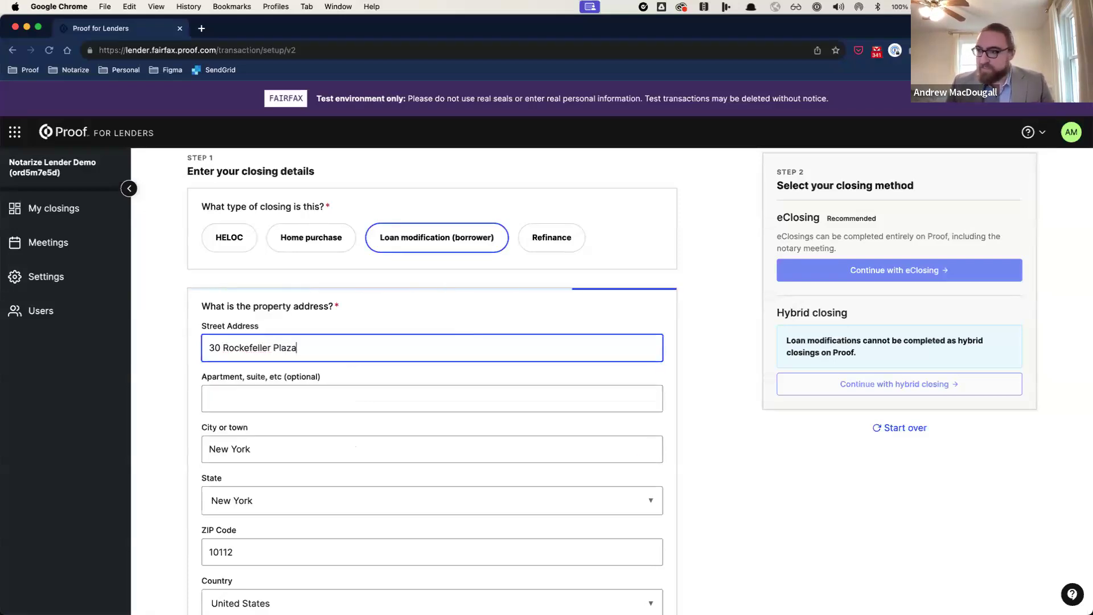
Step: Set the recording location to New York
scroll(501, 376, down, 3)
click(314, 552)
scroll(322, 578, down, 8)
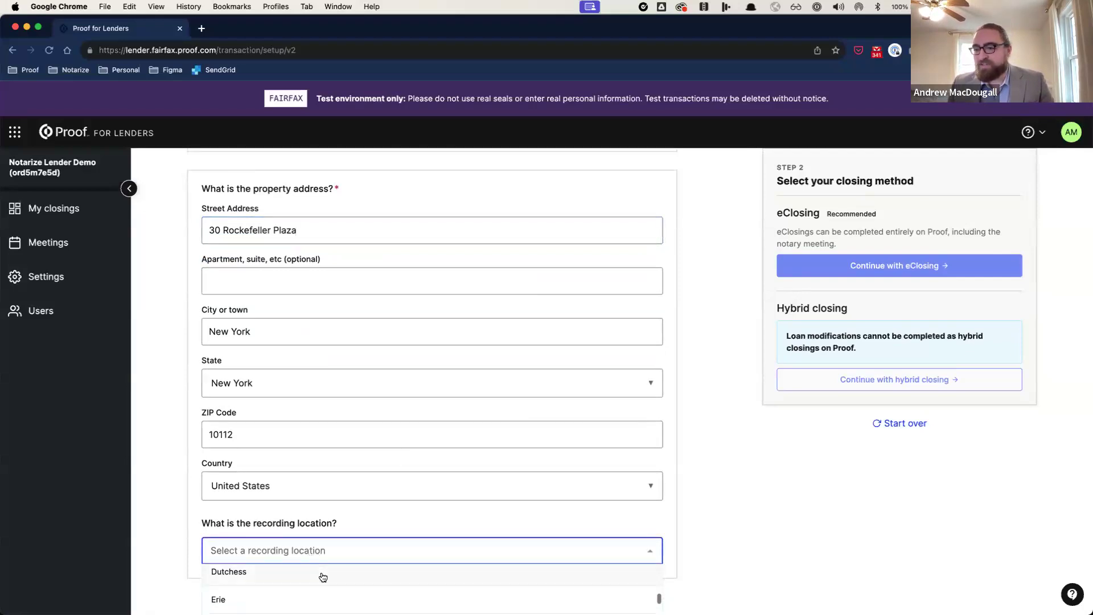
scroll(323, 577, down, 8)
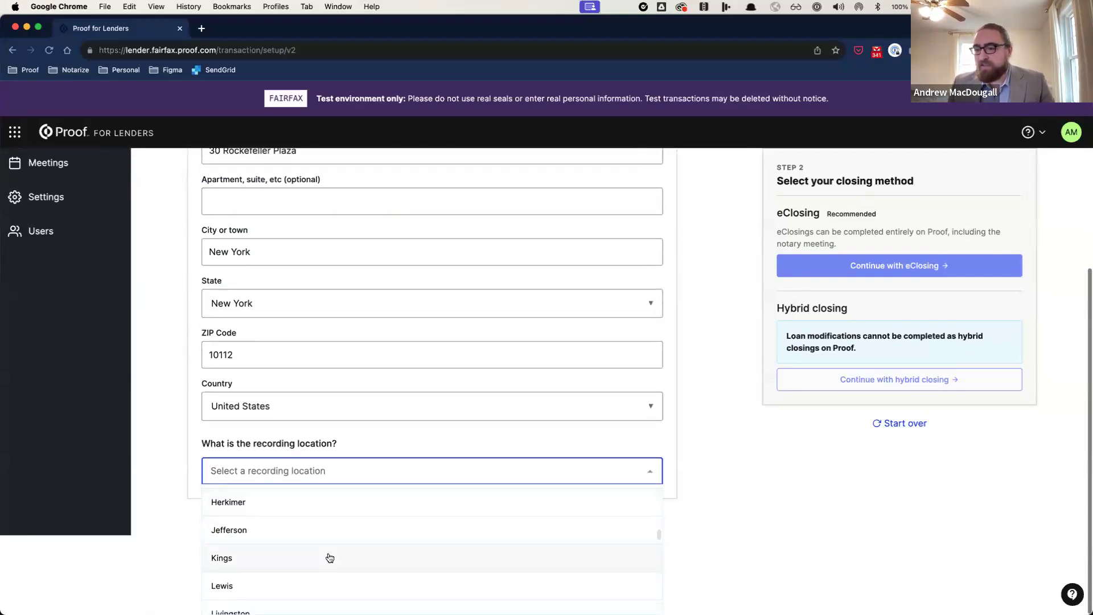
scroll(327, 556, down, 3)
click(330, 555)
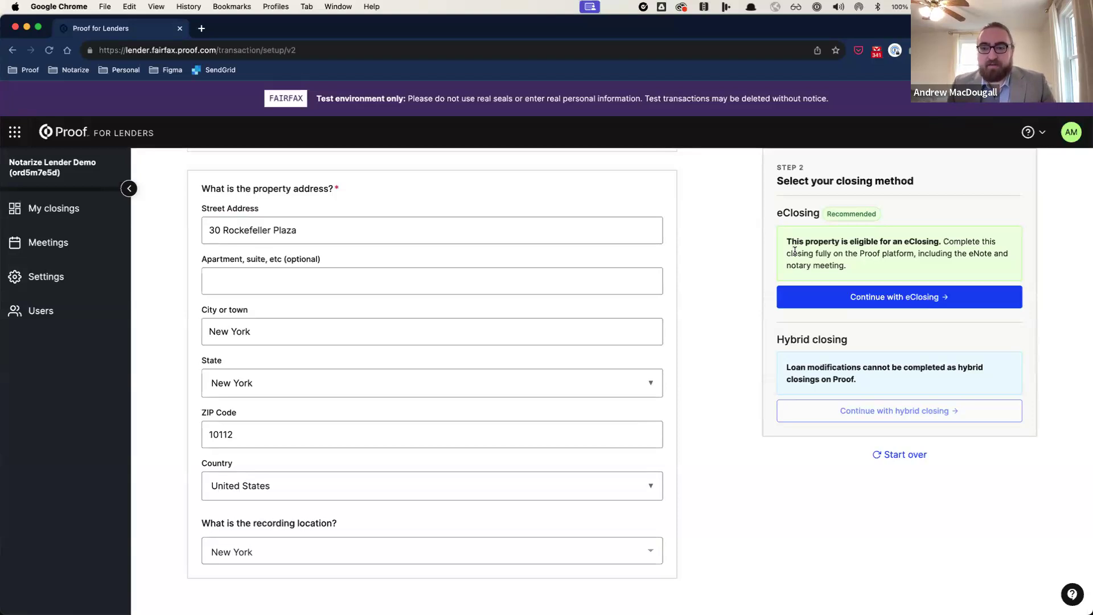
click(1011, 298)
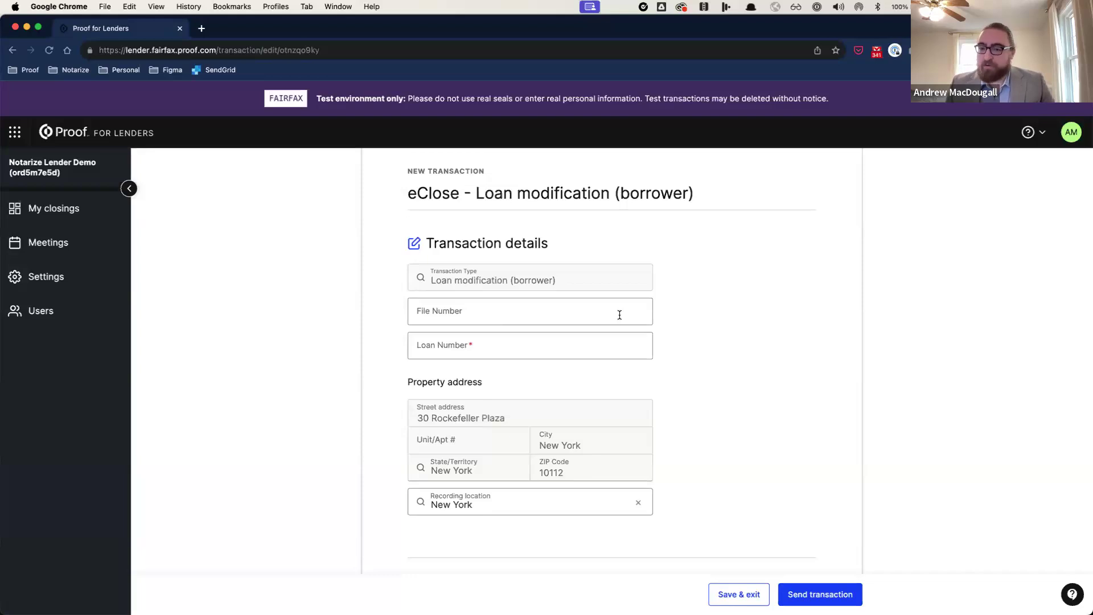
click(601, 352)
text(123456789)
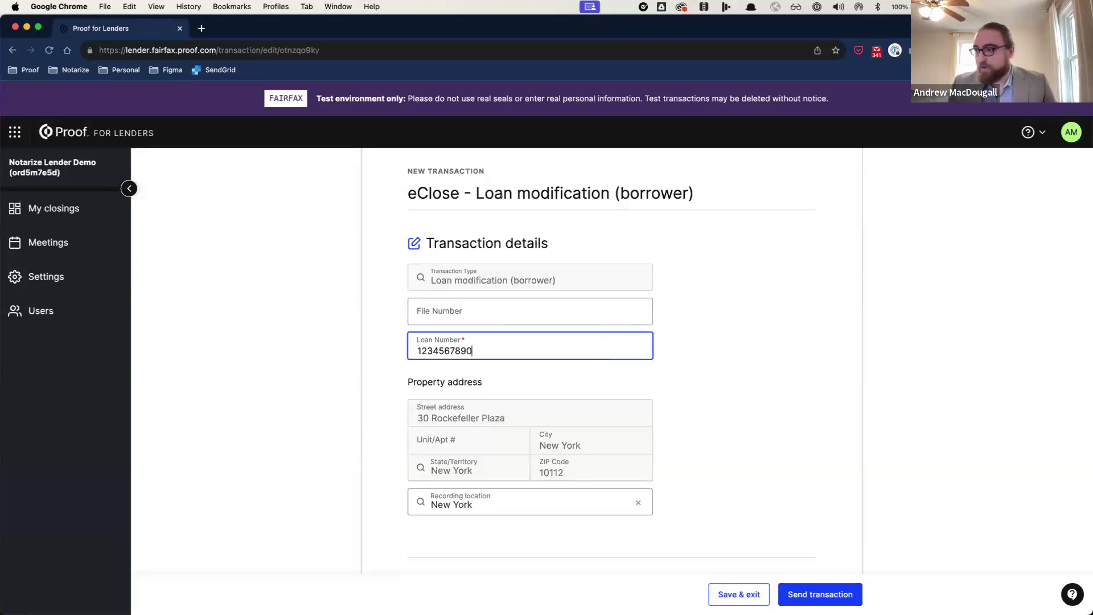
text(0)
scroll(627, 356, down, 6)
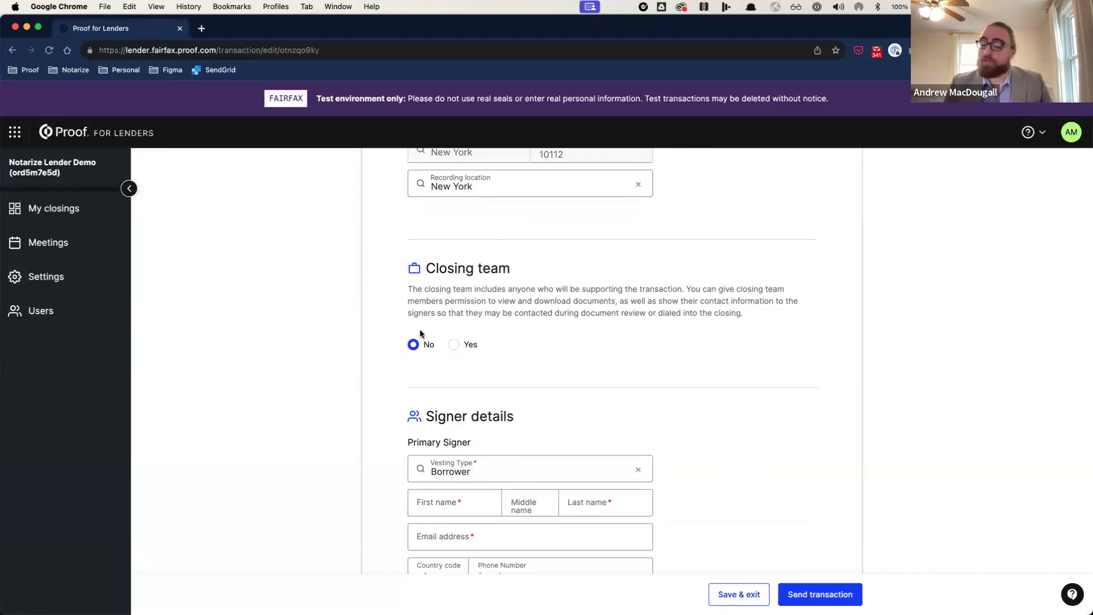
Step: Enter the primary signer's first name, last name and e-mail address
scroll(466, 332, down, 3)
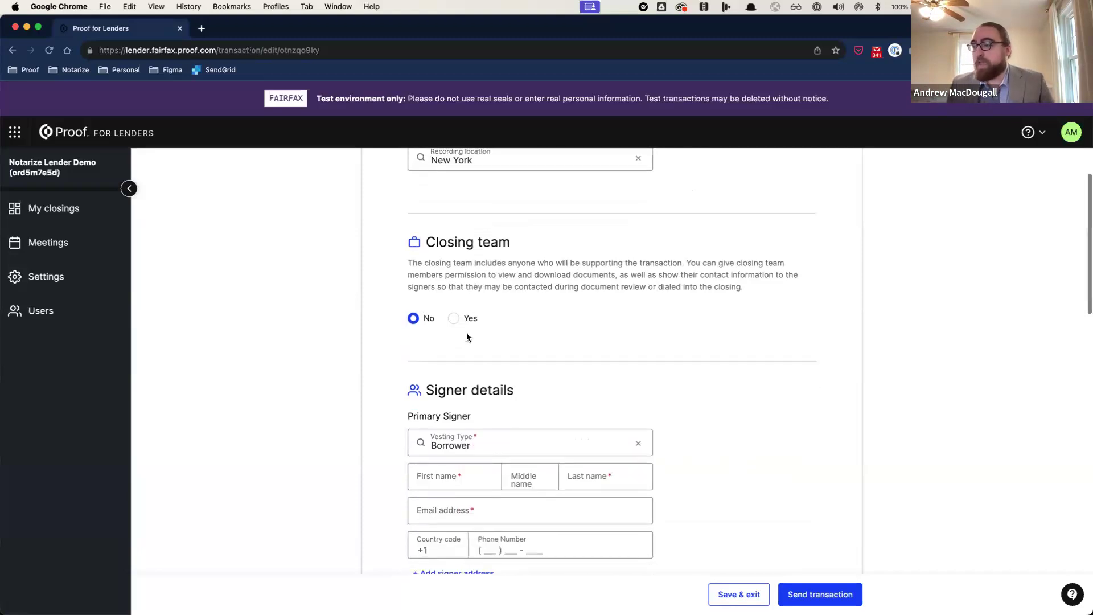
click(473, 402)
key(Tab)
key(Tab)
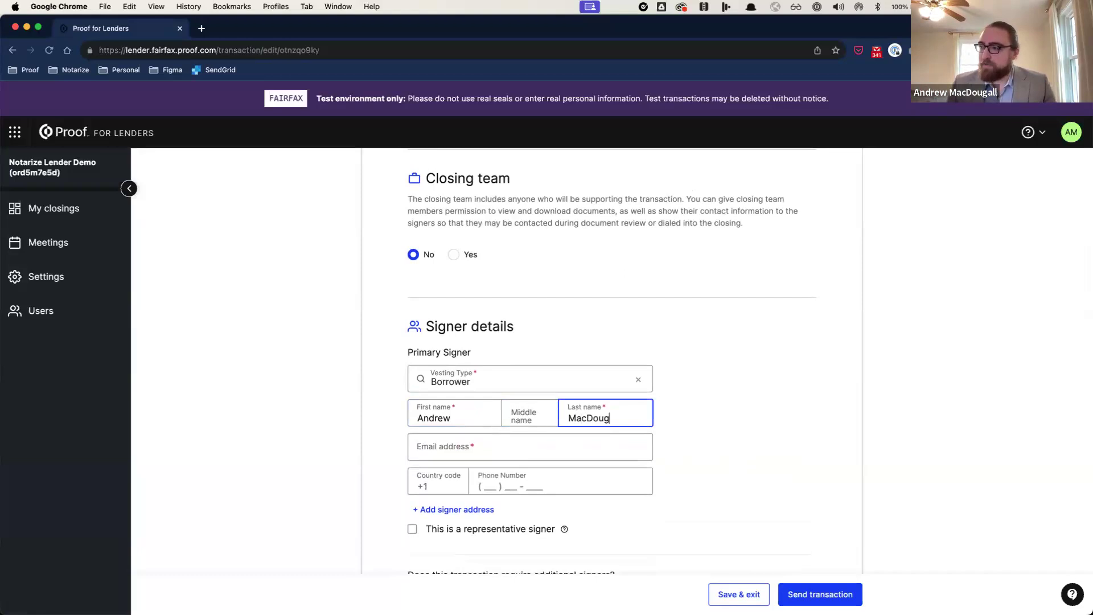
key(Tab)
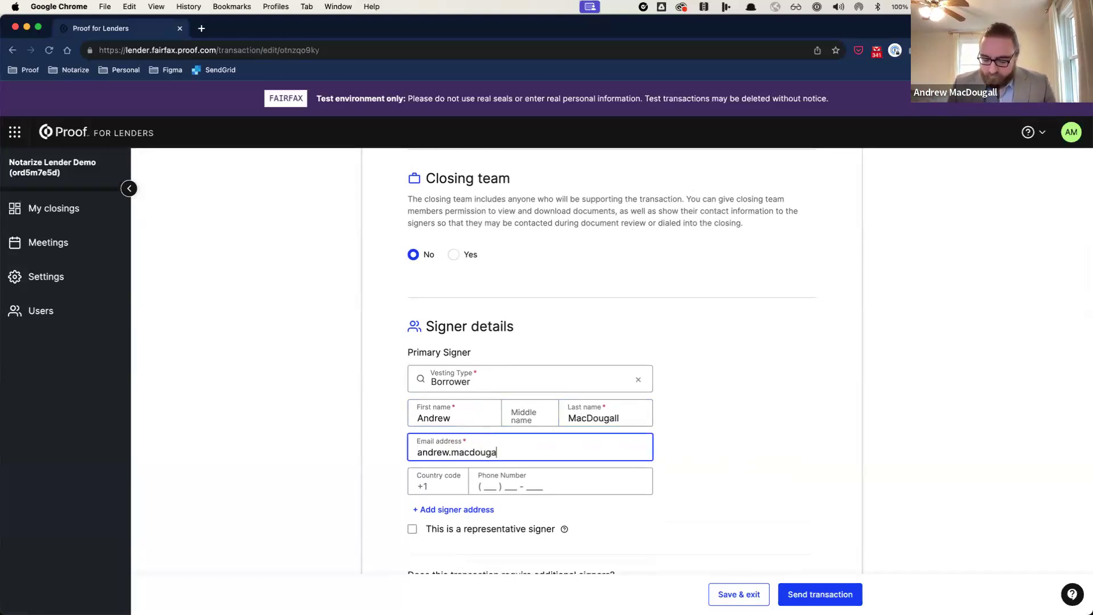
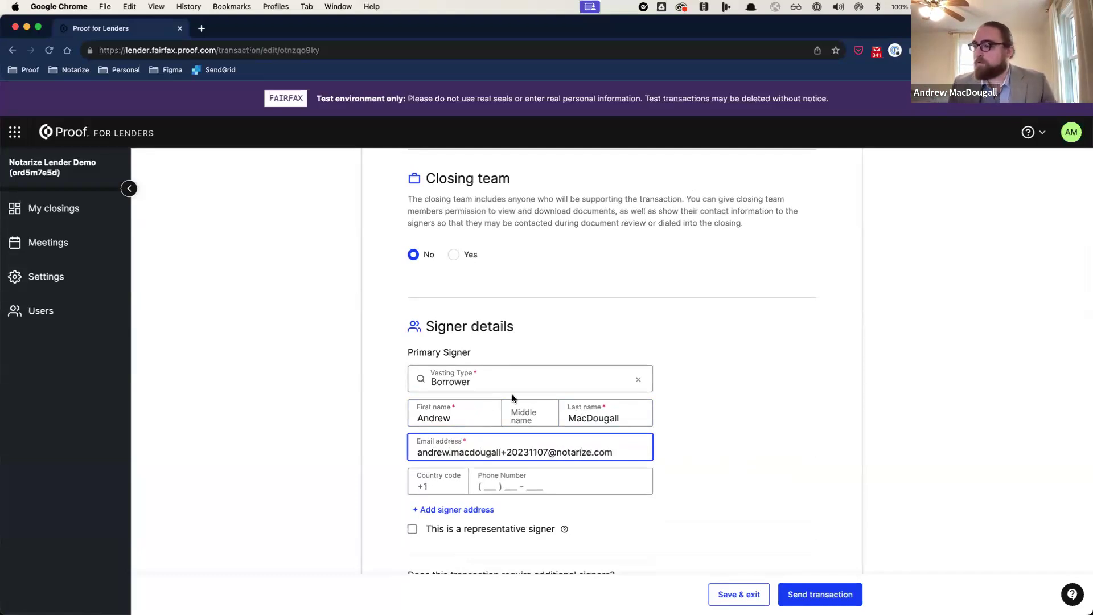
Step: Set the signing window's end date to 11/07/2023
scroll(512, 394, down, 8)
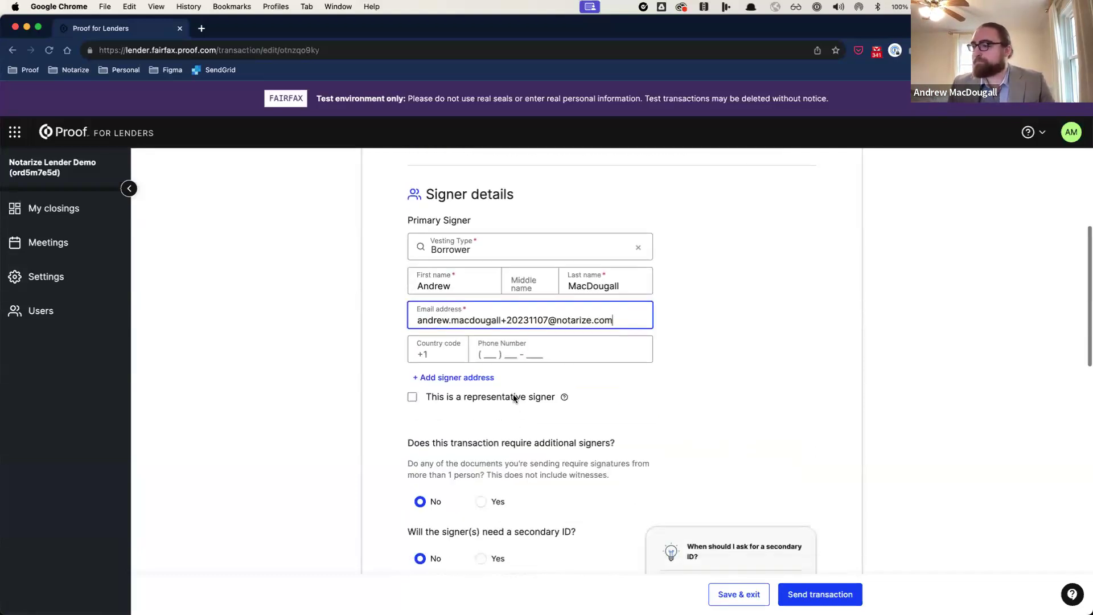
scroll(513, 394, down, 2)
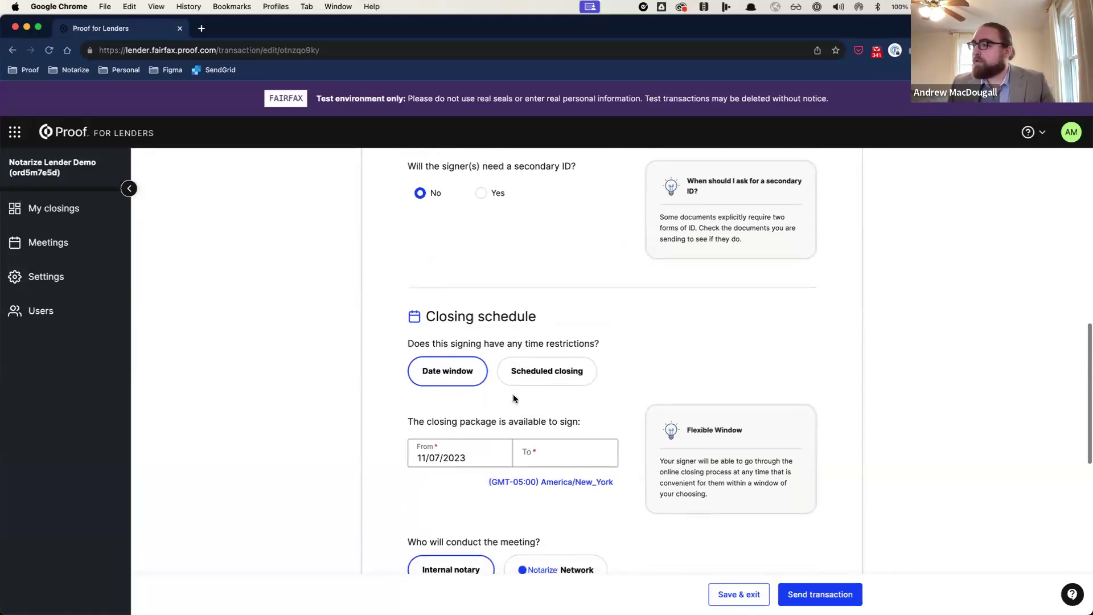
scroll(496, 392, down, 2)
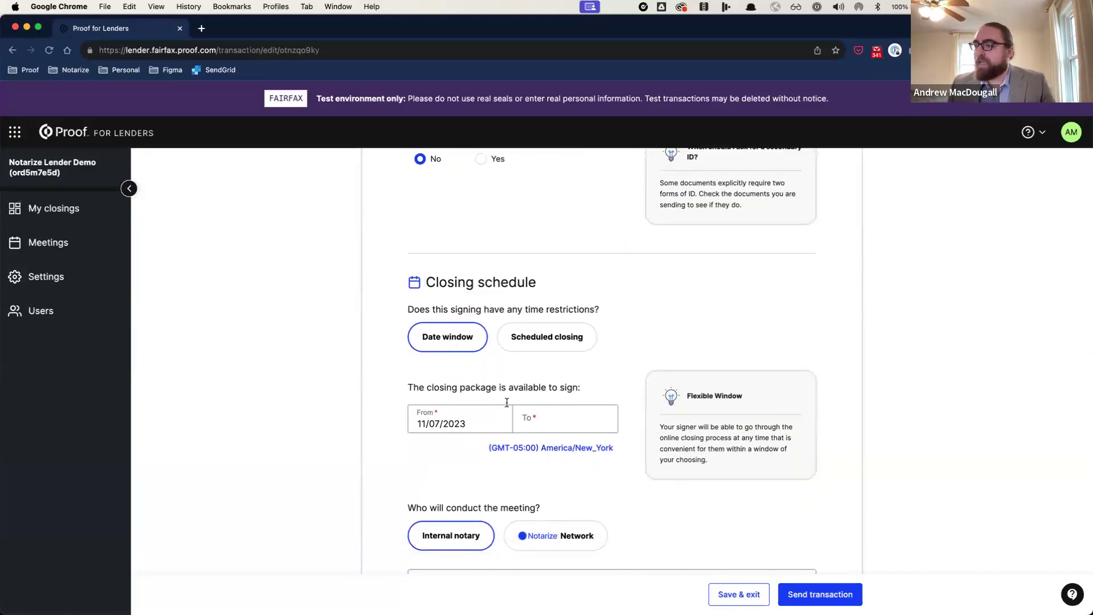
click(556, 413)
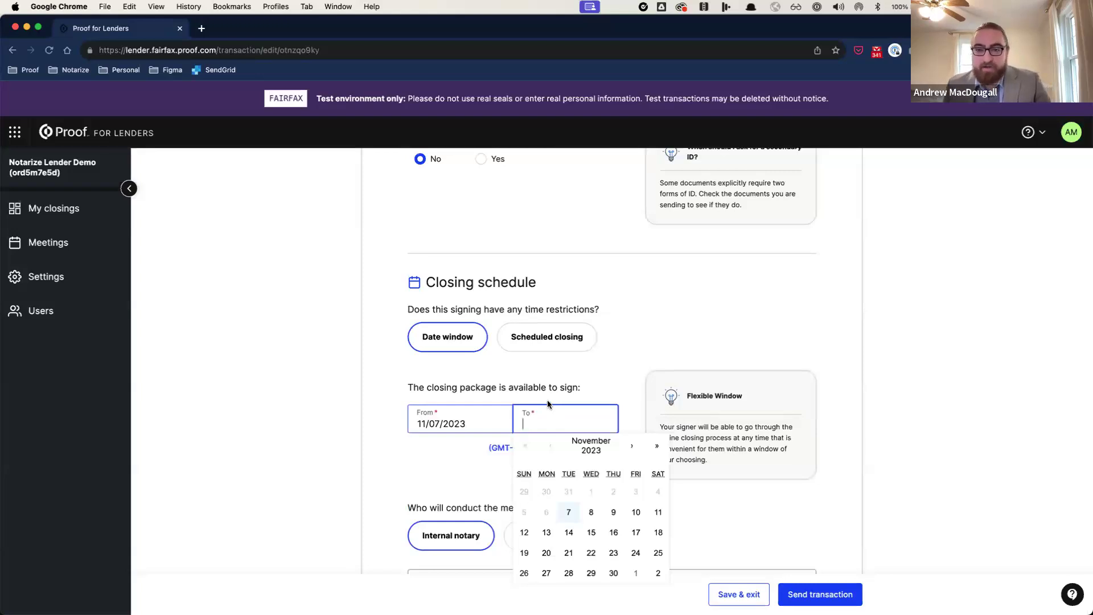
click(569, 513)
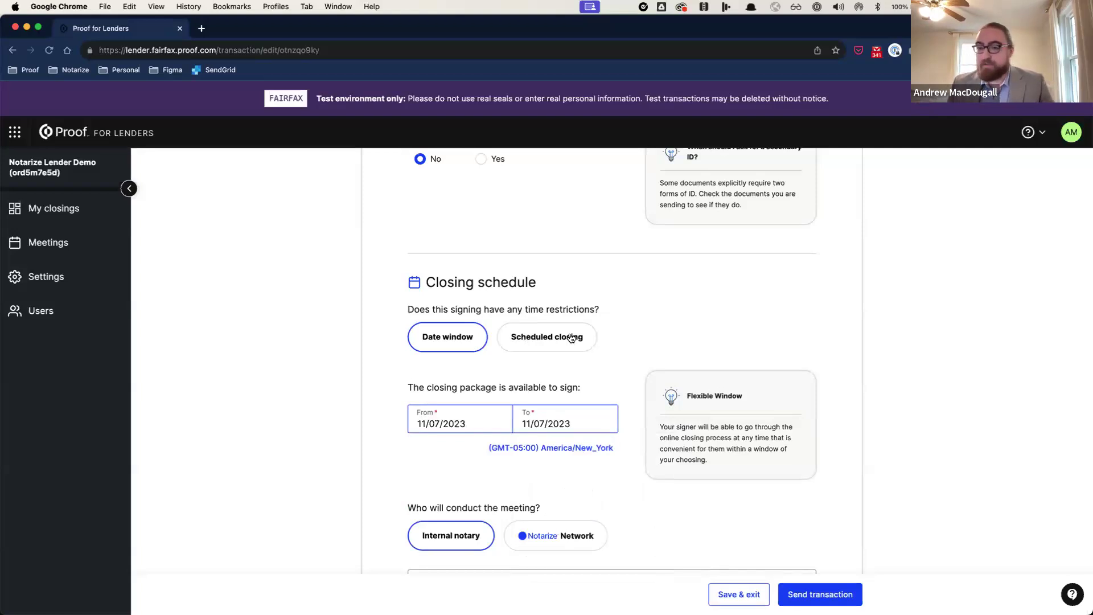
Step: Assign the team's internal notary to conduct the meeting
scroll(576, 340, down, 3)
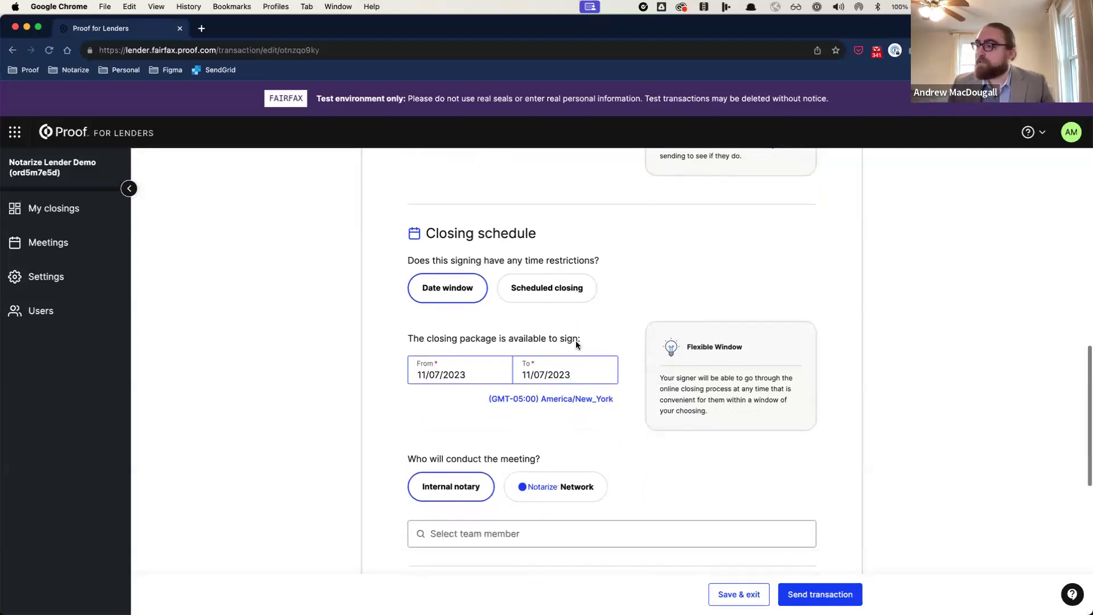
scroll(575, 340, down, 2)
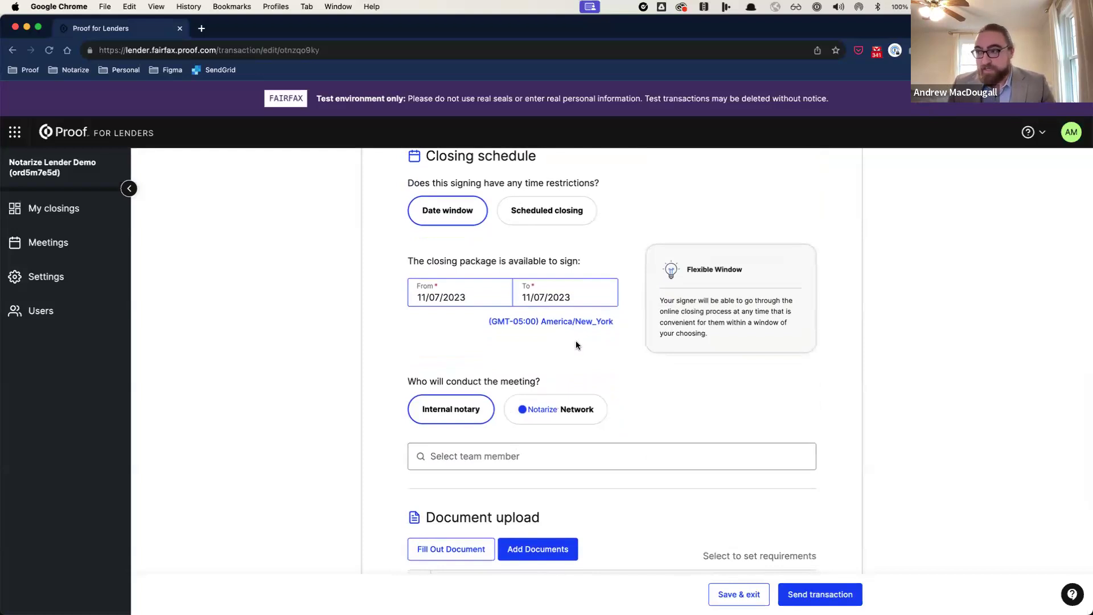
scroll(529, 341, down, 2)
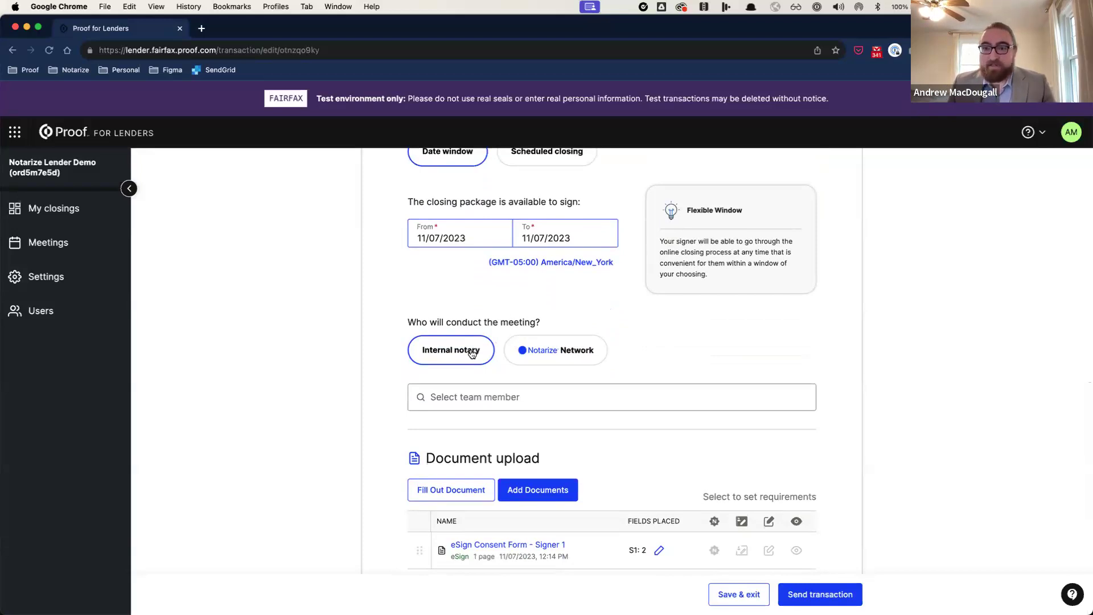
click(471, 397)
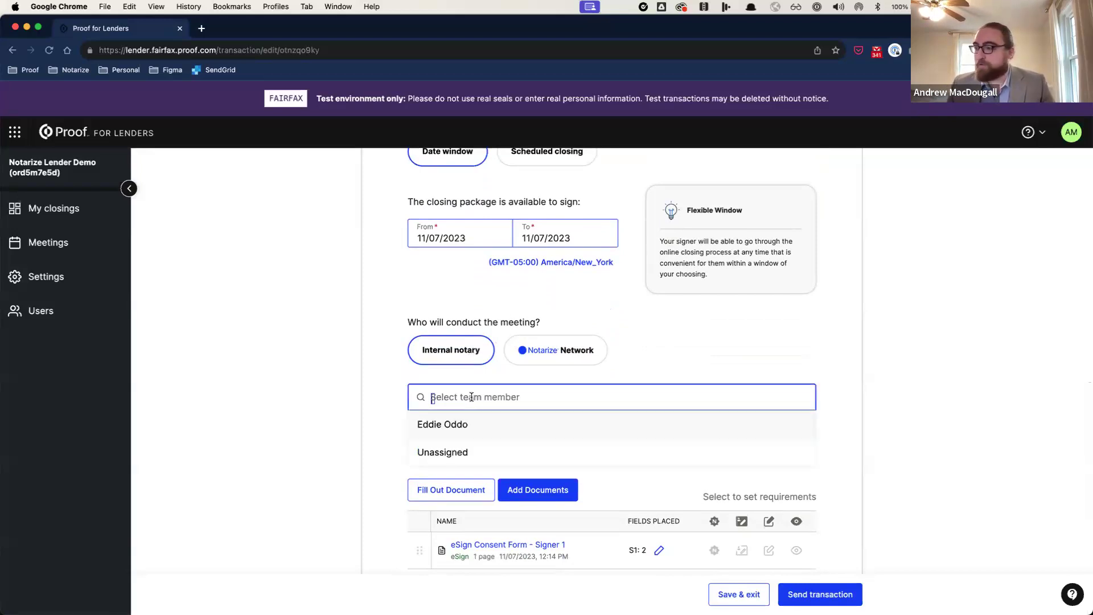
click(506, 427)
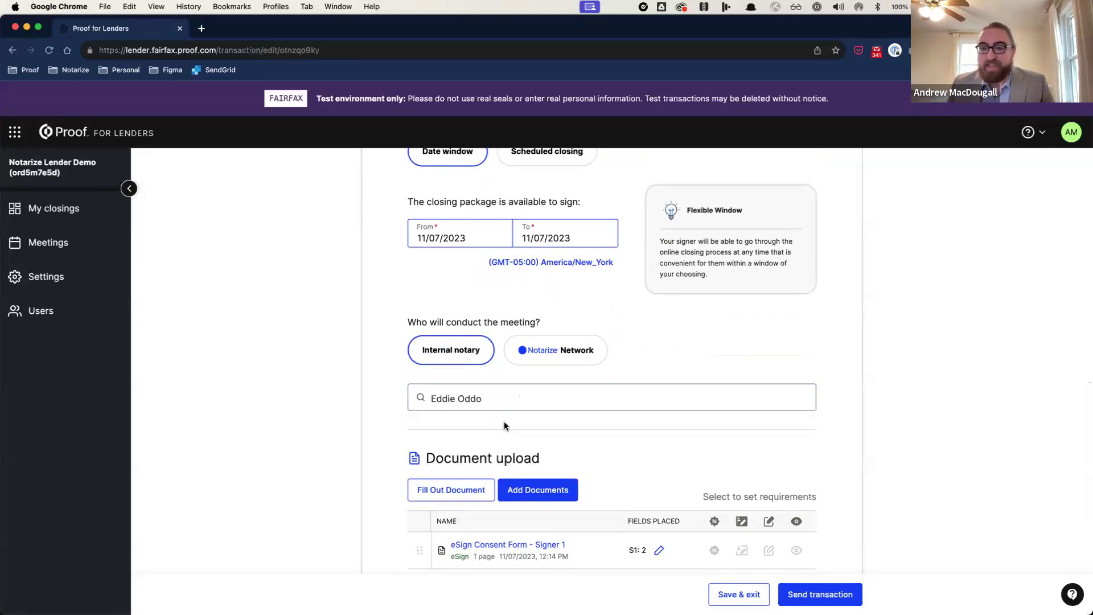
scroll(509, 413, down, 2)
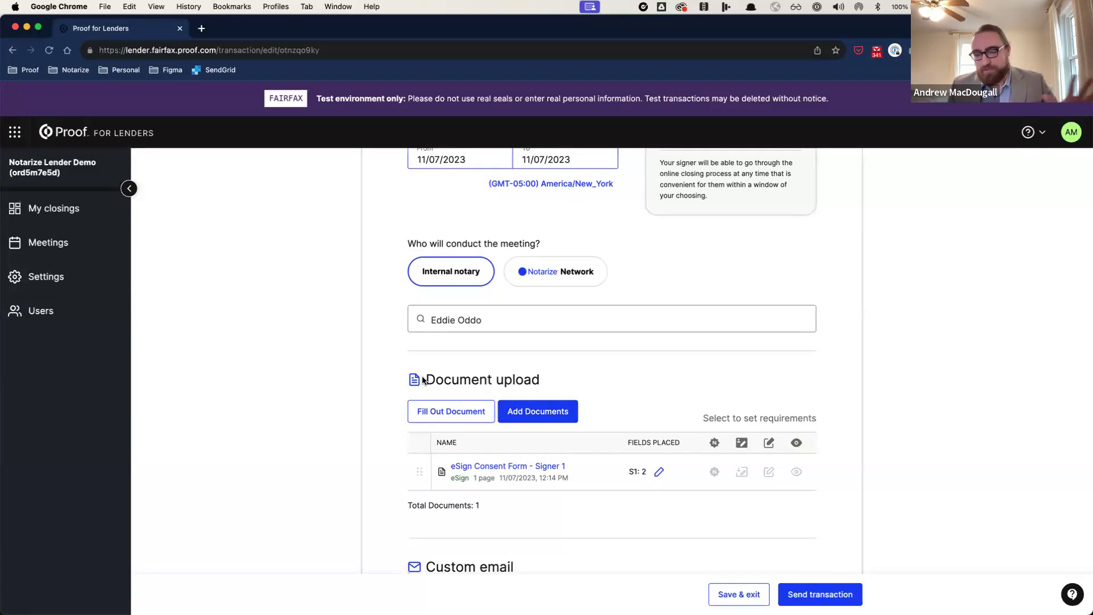
scroll(421, 379, down, 2)
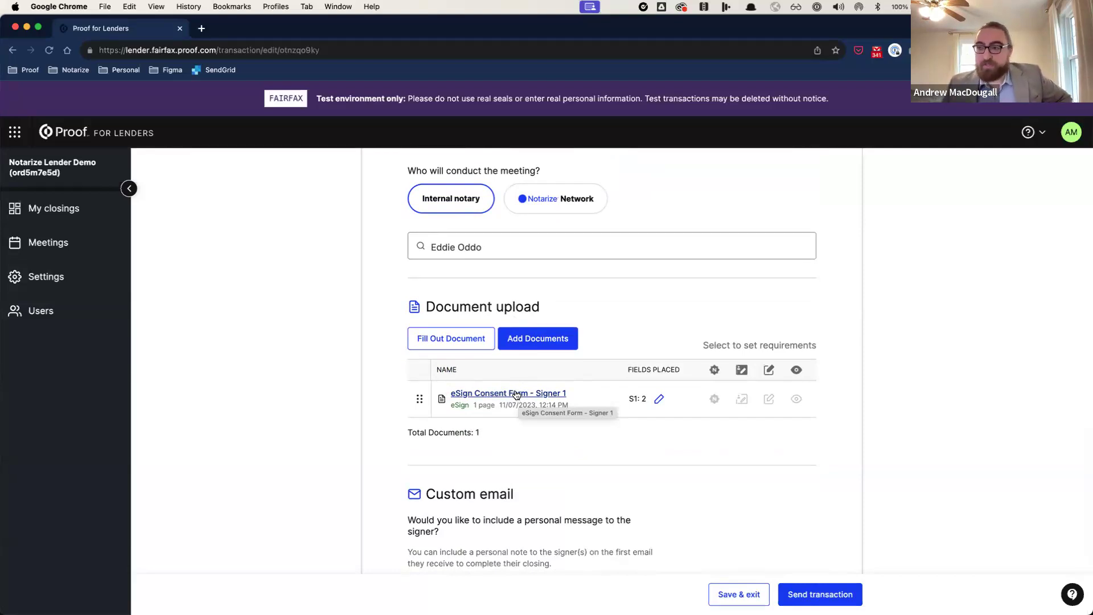
Step: Upload the Closing Disclosure, Deed of Trust and Promissory Note PDFs to the transaction
click(532, 348)
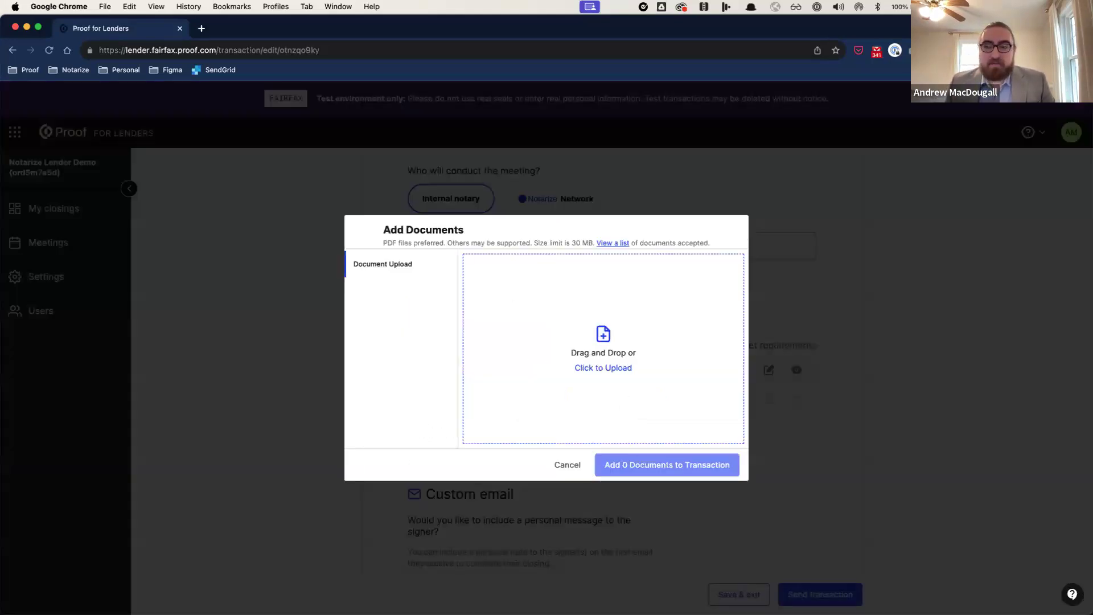
key(super+Tab)
drag(179, 427, 540, 346)
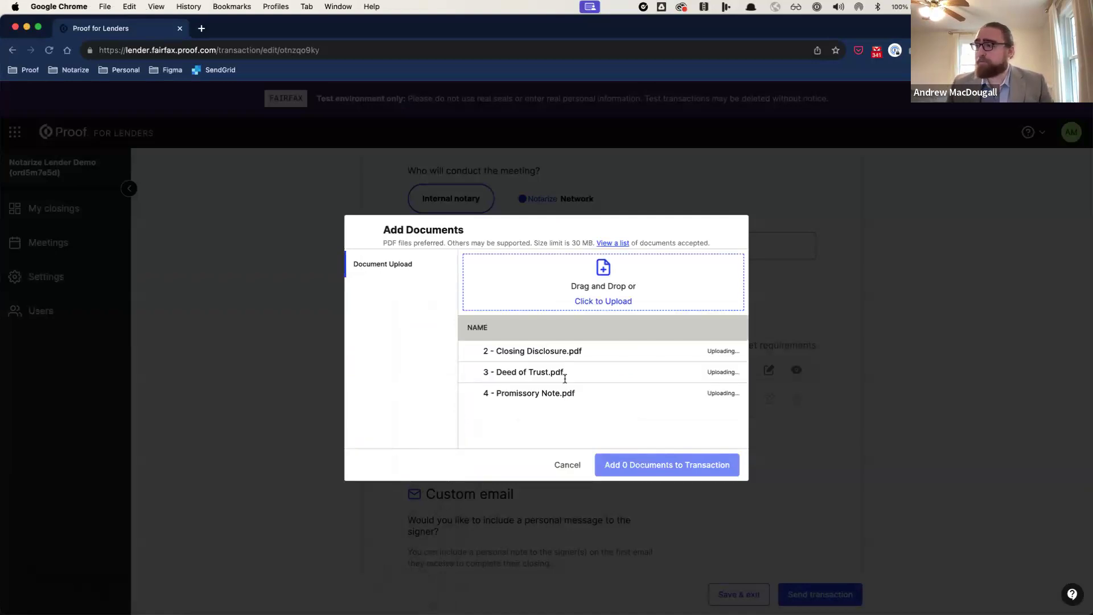
click(614, 472)
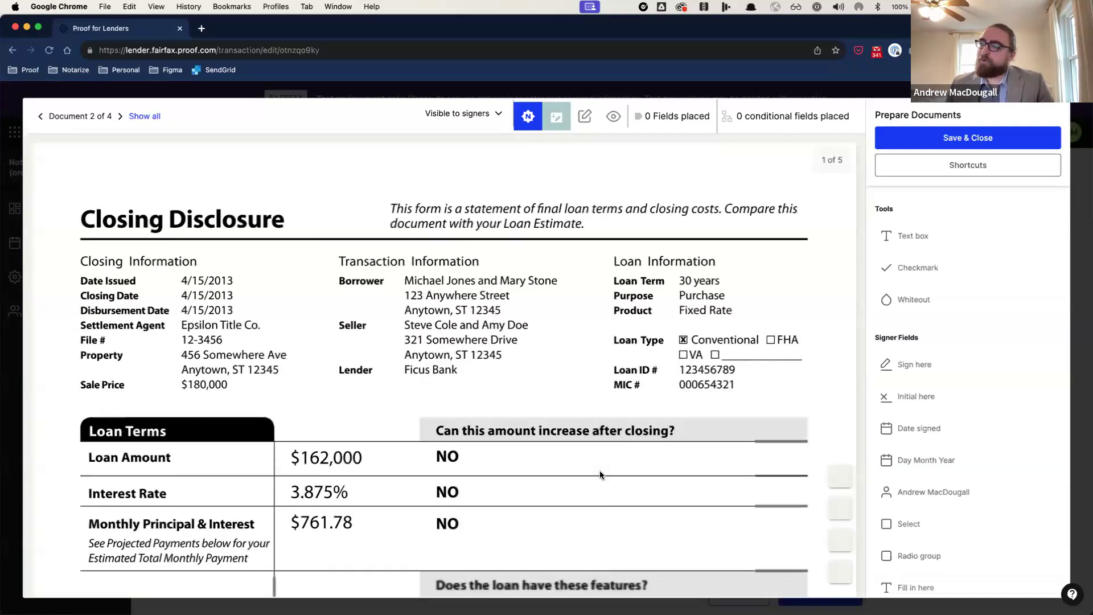
Step: Place a signature above Applicant Signature on page 5, disable notarization, require a meeting
scroll(599, 475, down, 20)
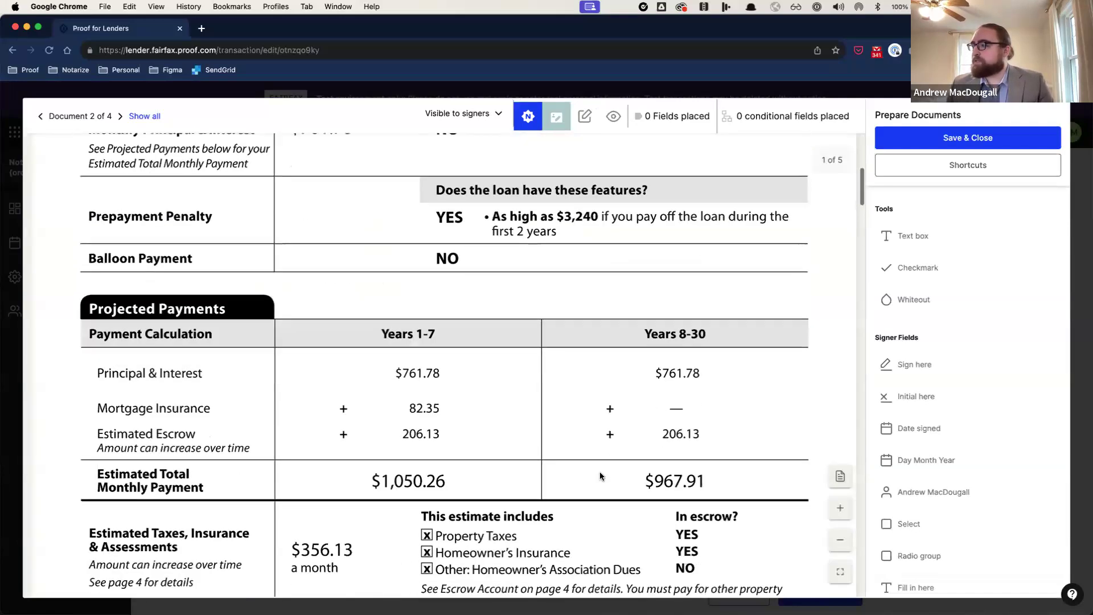
scroll(600, 476, down, 20)
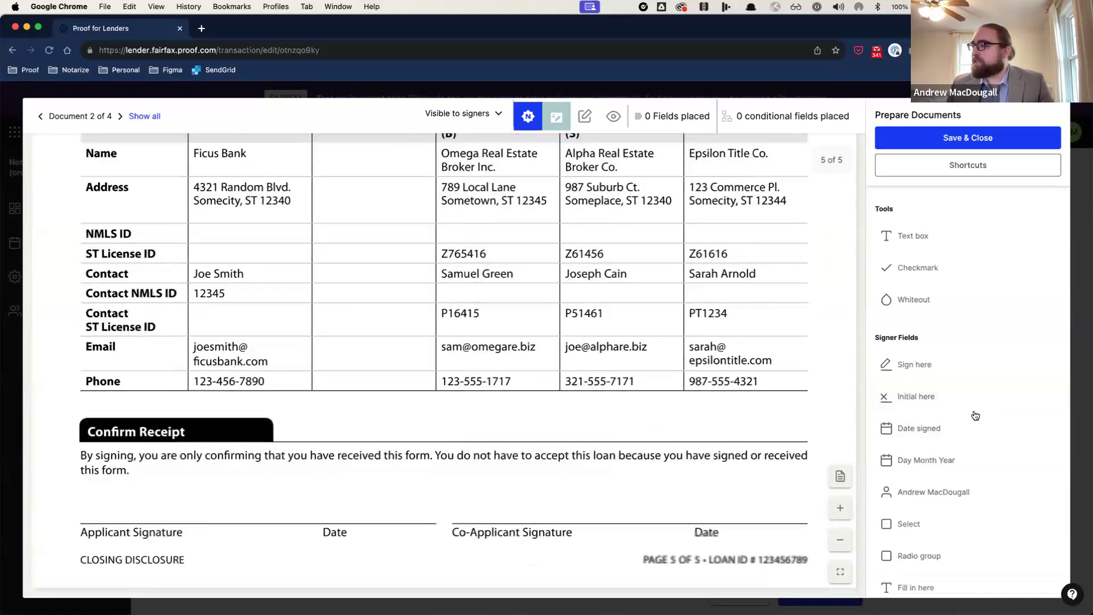
click(916, 364)
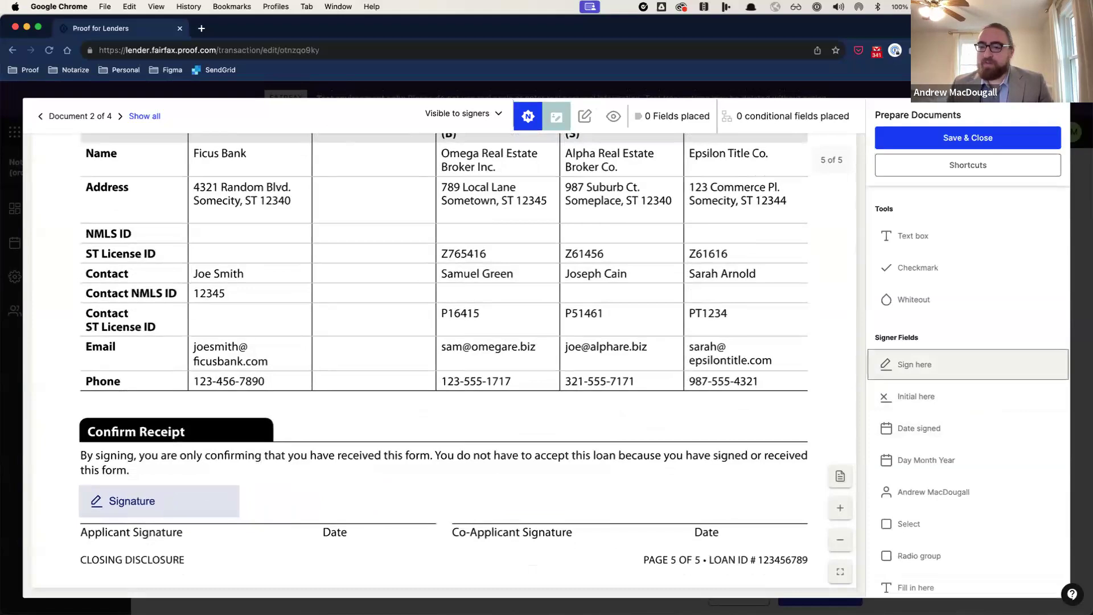
click(162, 509)
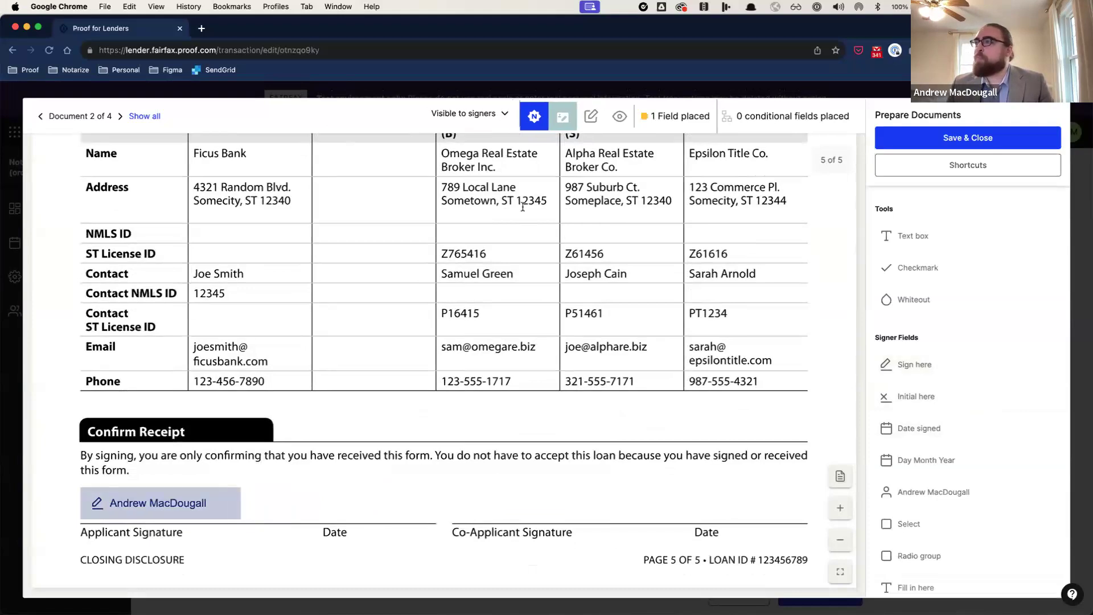
click(538, 120)
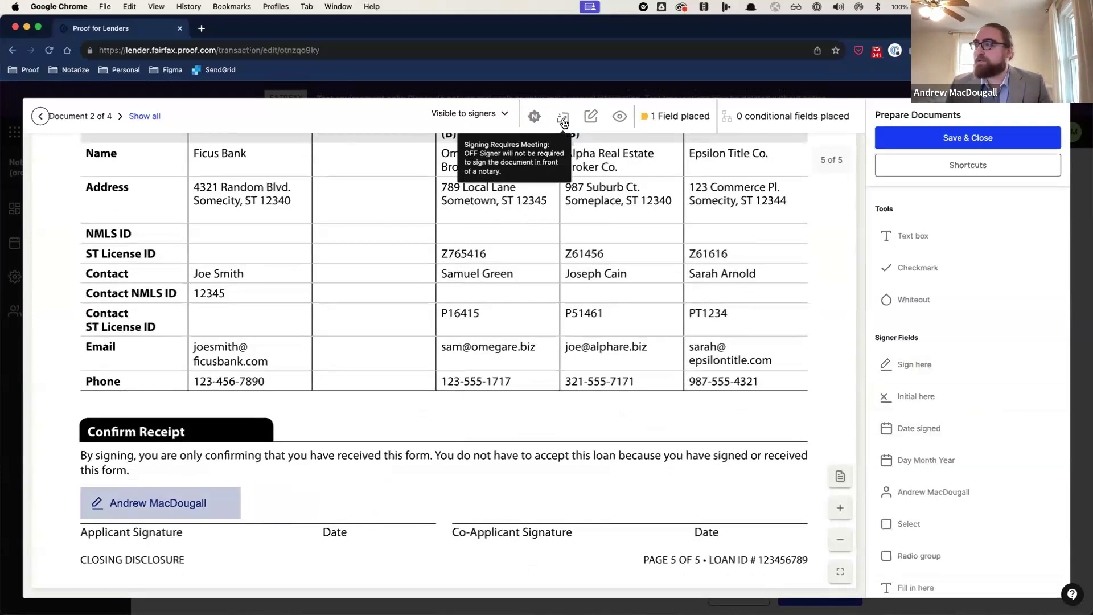
click(564, 121)
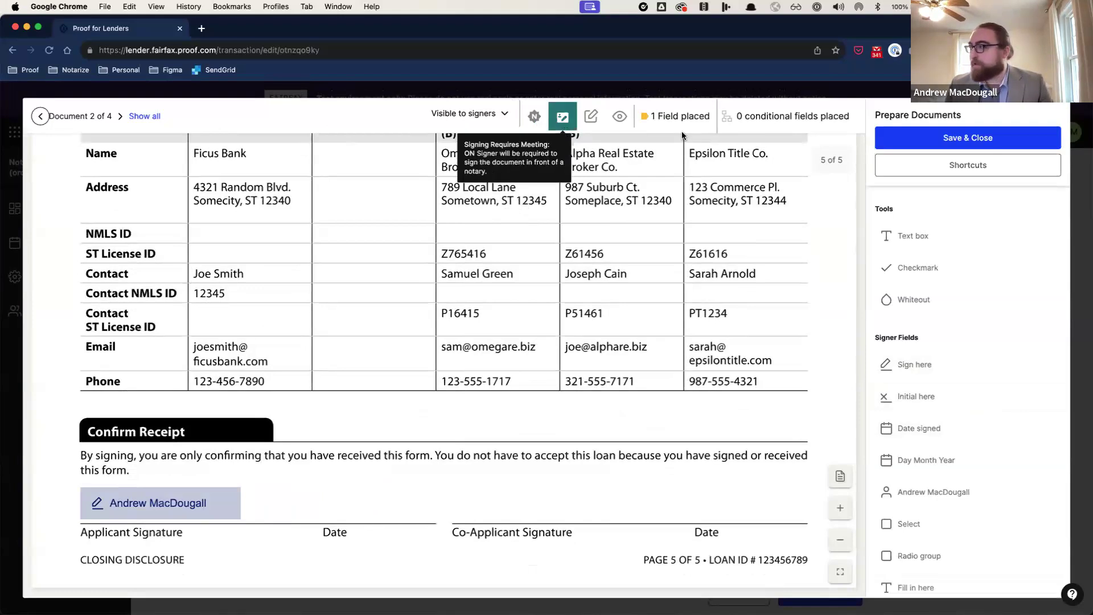
Step: On the Deed of Trust, place a signer signature above BY SIGNING BELOW
click(120, 116)
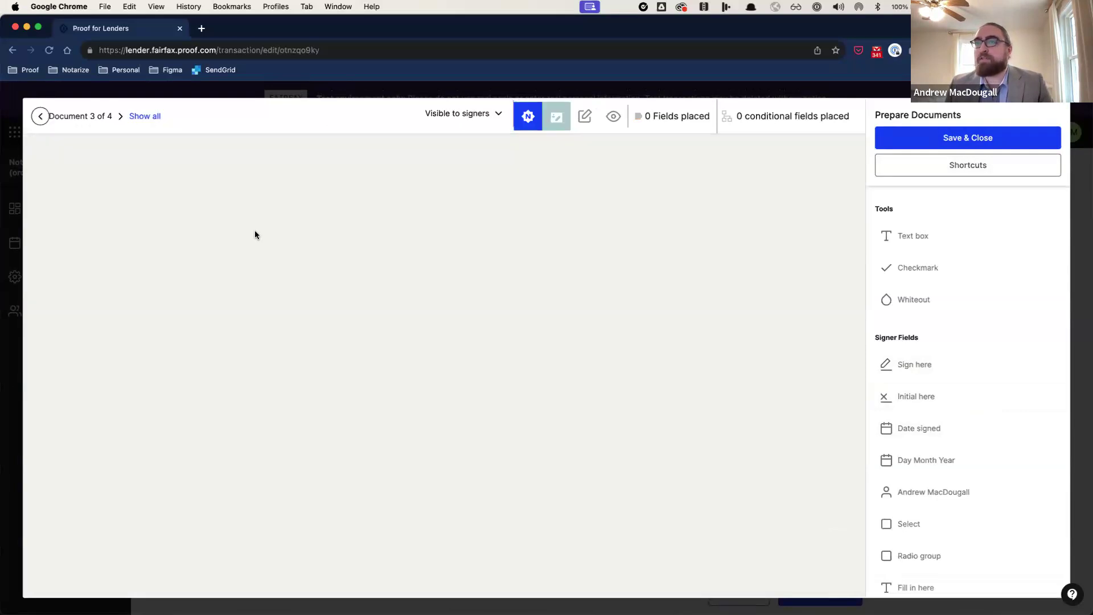
scroll(352, 274, down, 20)
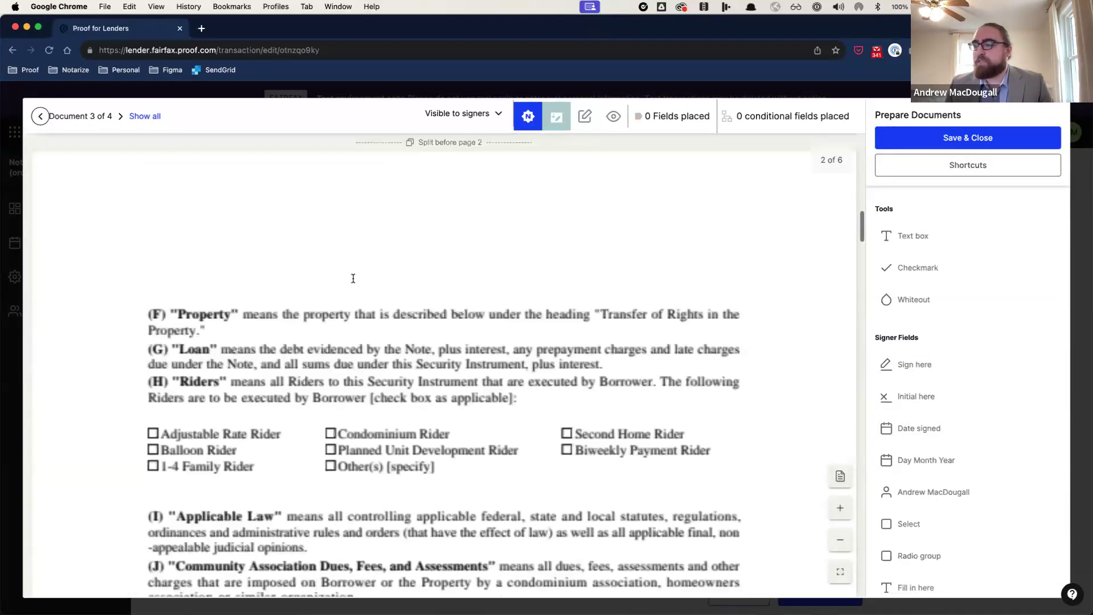
scroll(350, 279, down, 15)
scroll(350, 276, up, 10)
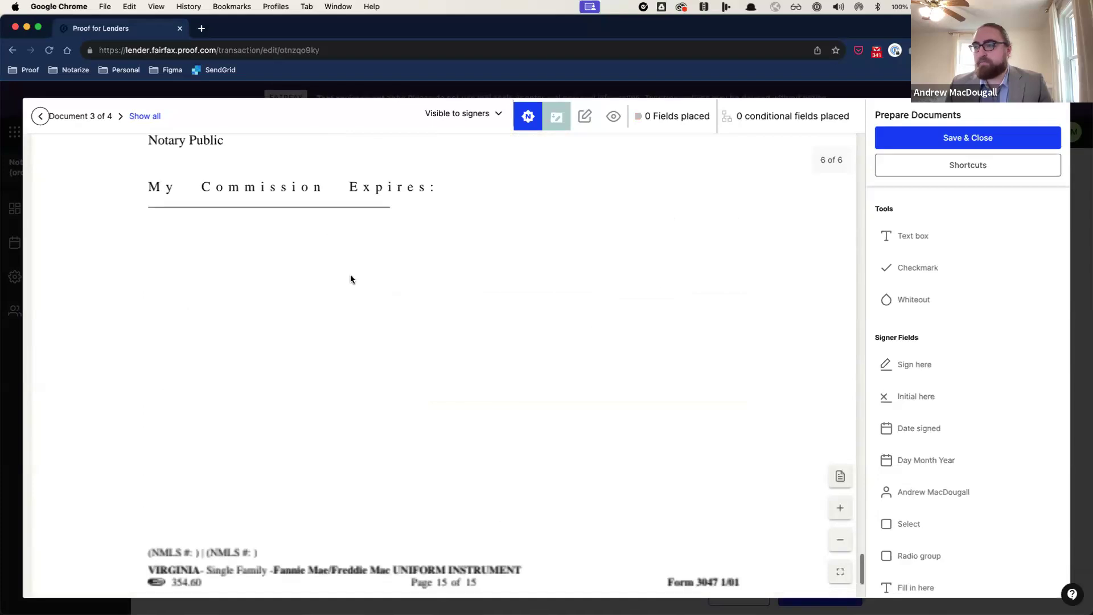
click(905, 365)
click(424, 254)
Step: Add a notary seal plus notary state and county fields beside STATE OF and COUNTY OF
scroll(482, 295, down, 4)
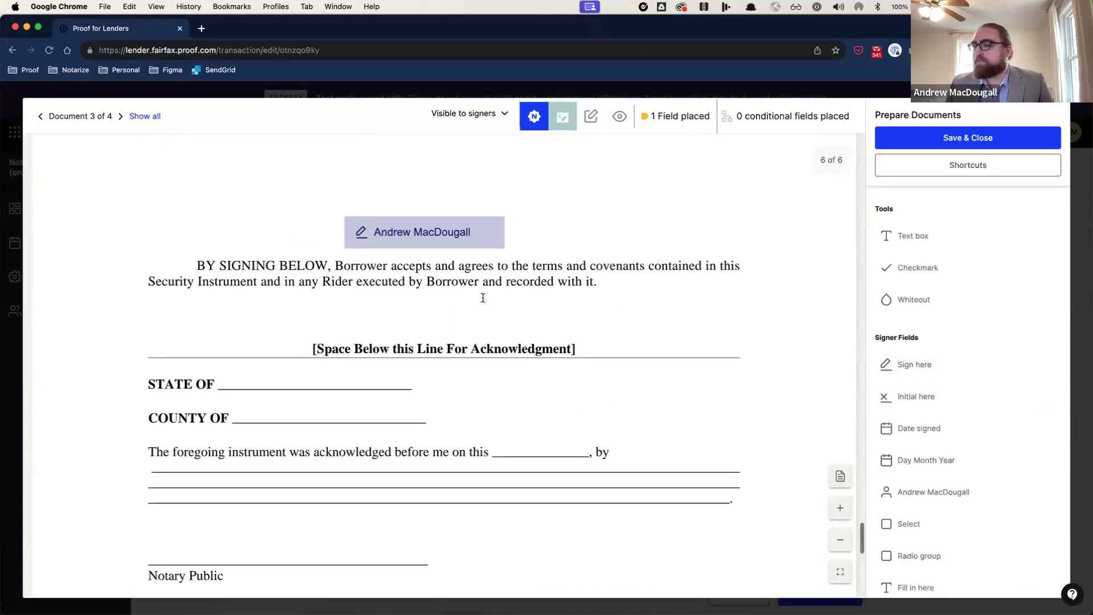
scroll(988, 448, down, 10)
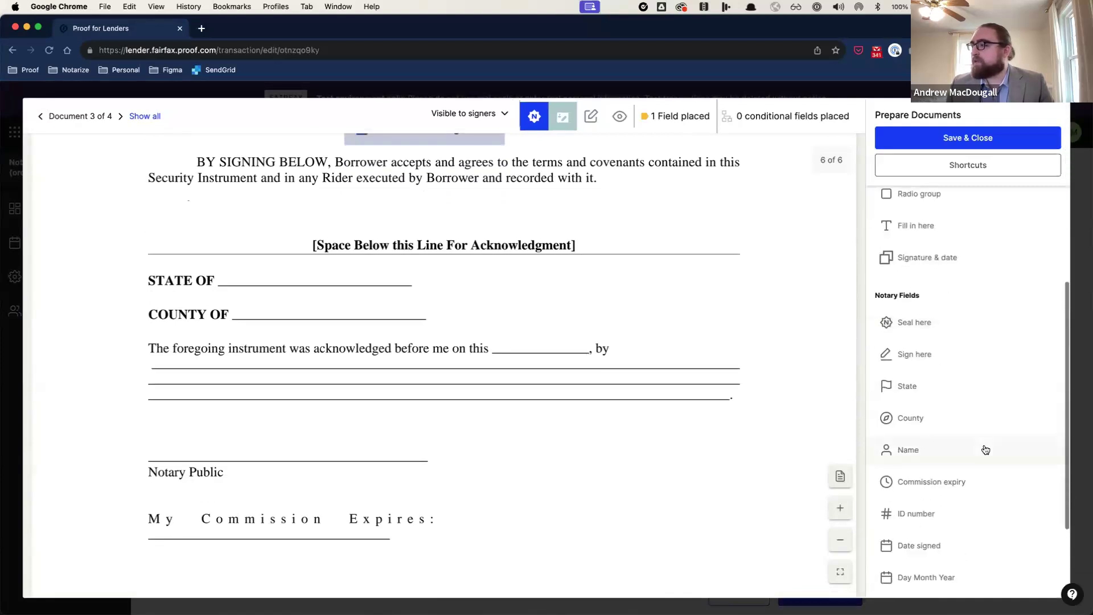
click(936, 261)
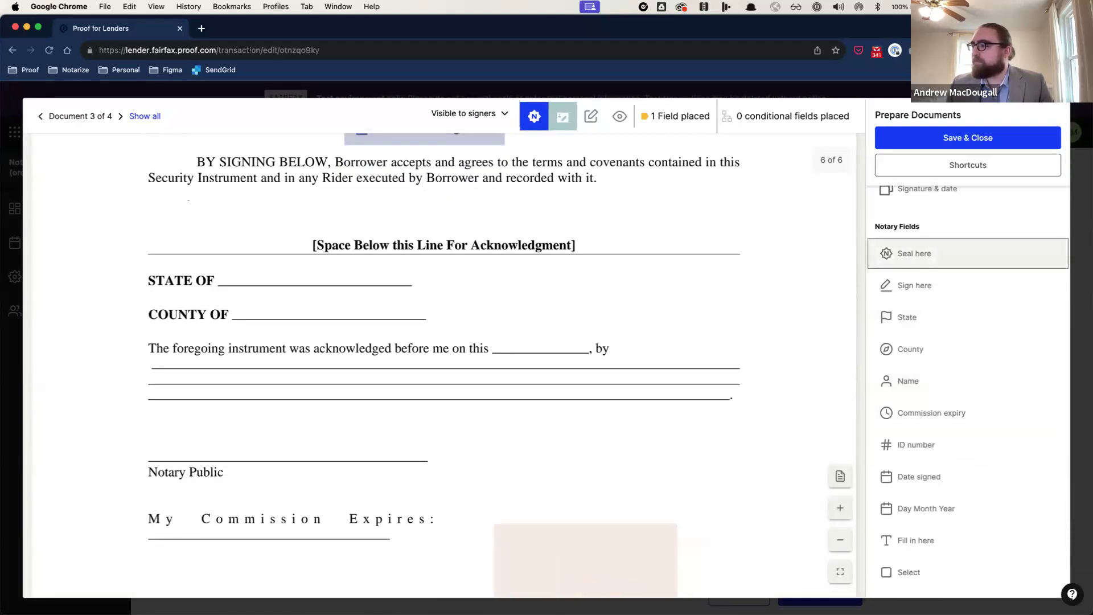
click(550, 423)
click(909, 317)
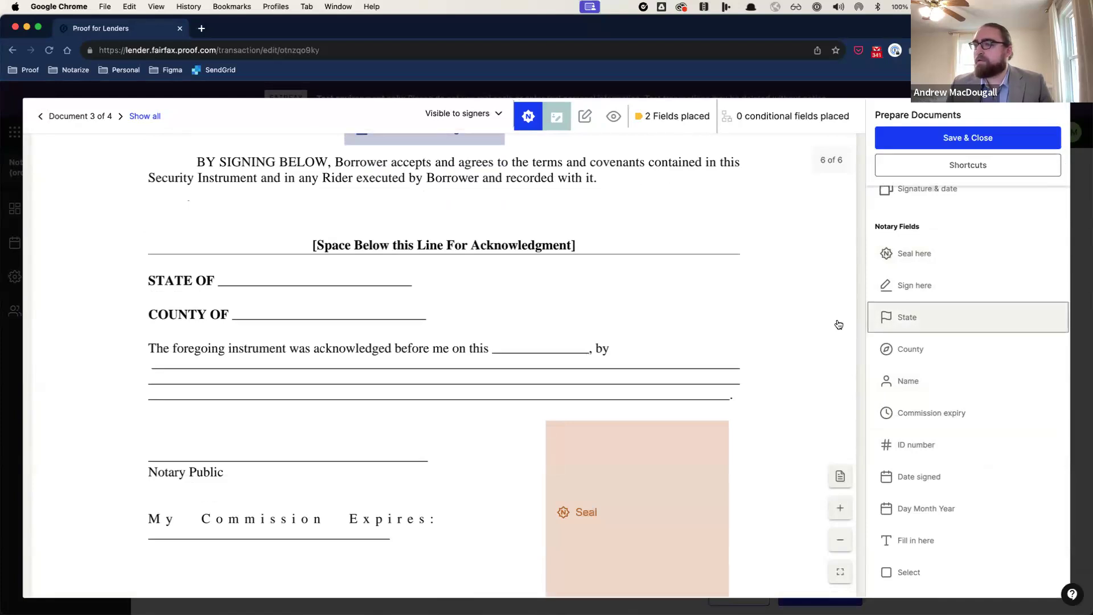
click(237, 258)
click(940, 349)
click(243, 290)
Step: Add a notary signature above Notary Public and commission expiry under My Commission Expires
scroll(907, 428, down, 2)
scroll(914, 320, up, 3)
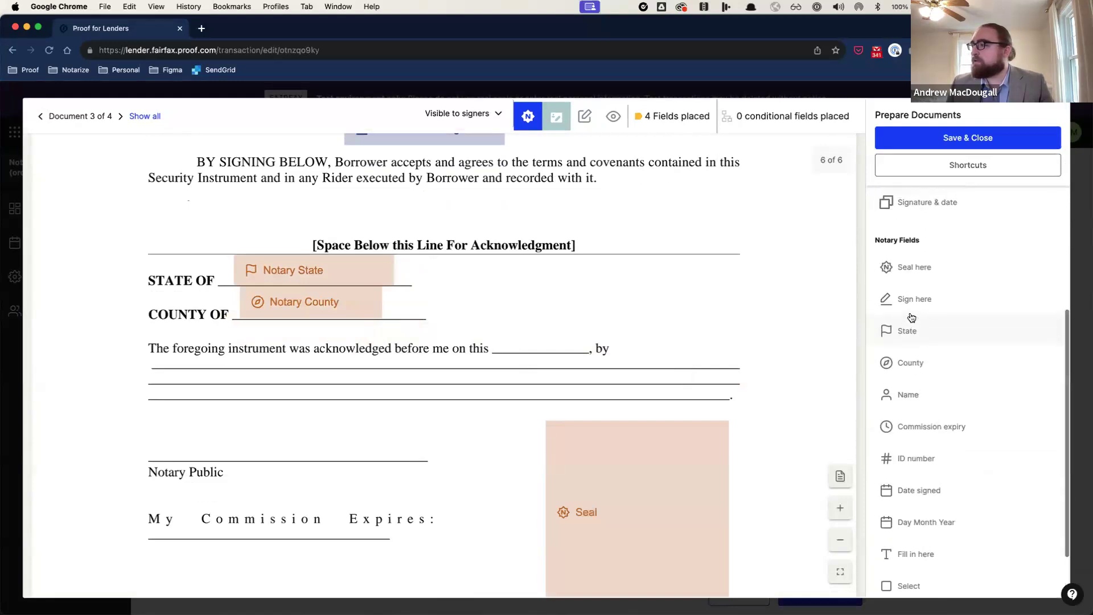
scroll(936, 364, down, 2)
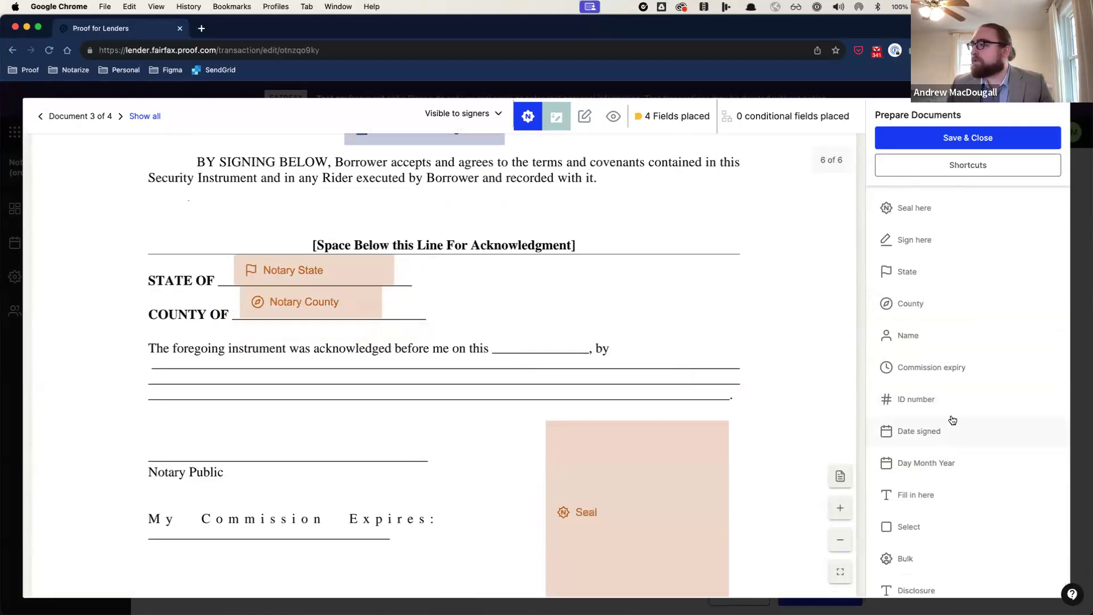
click(925, 343)
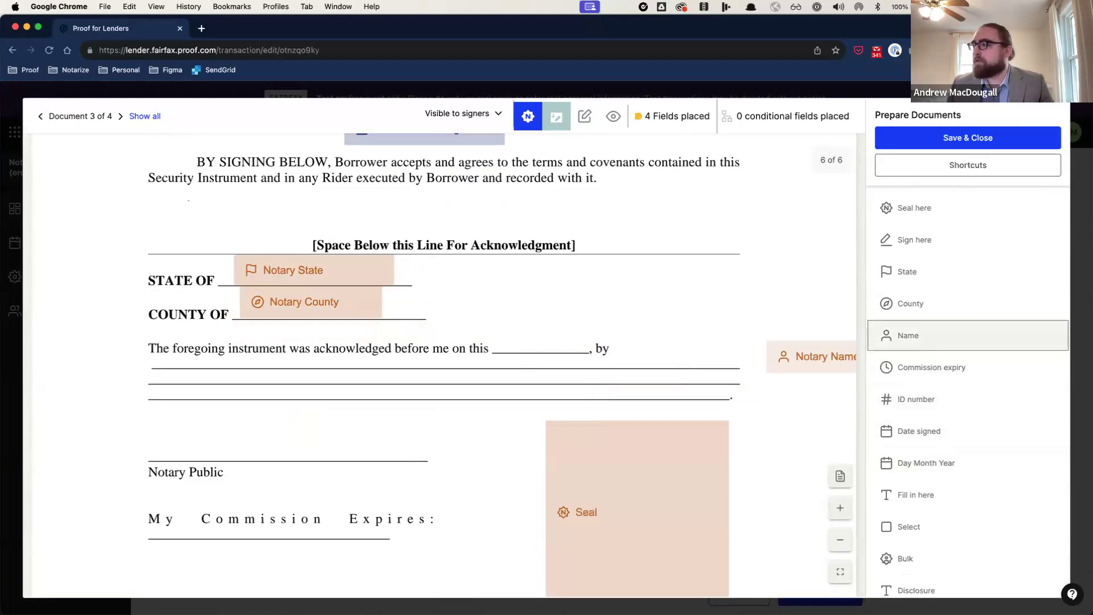
click(920, 241)
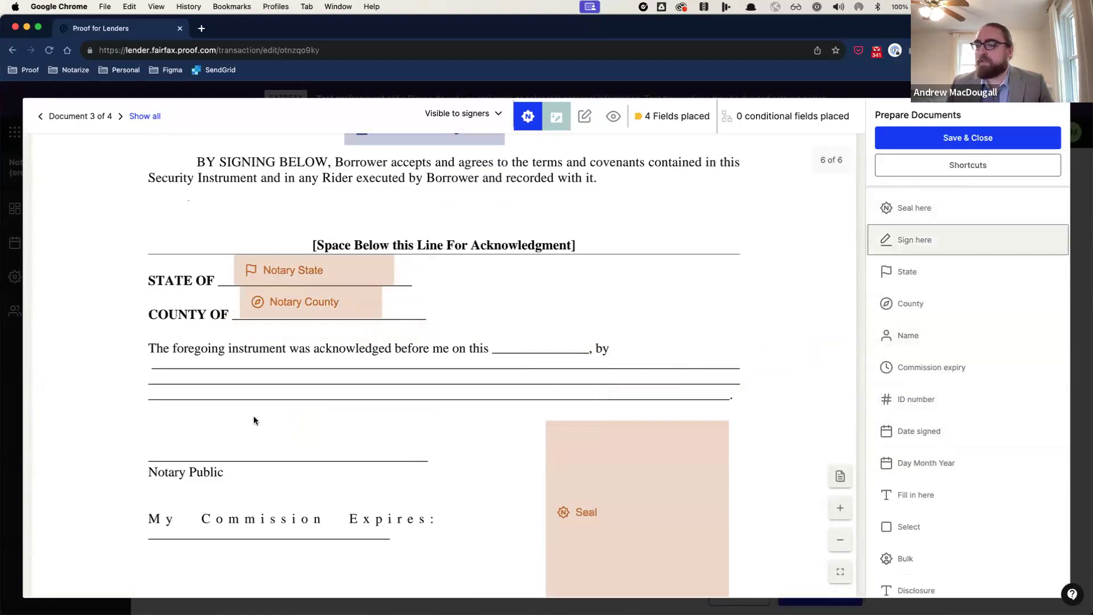
click(146, 427)
click(944, 367)
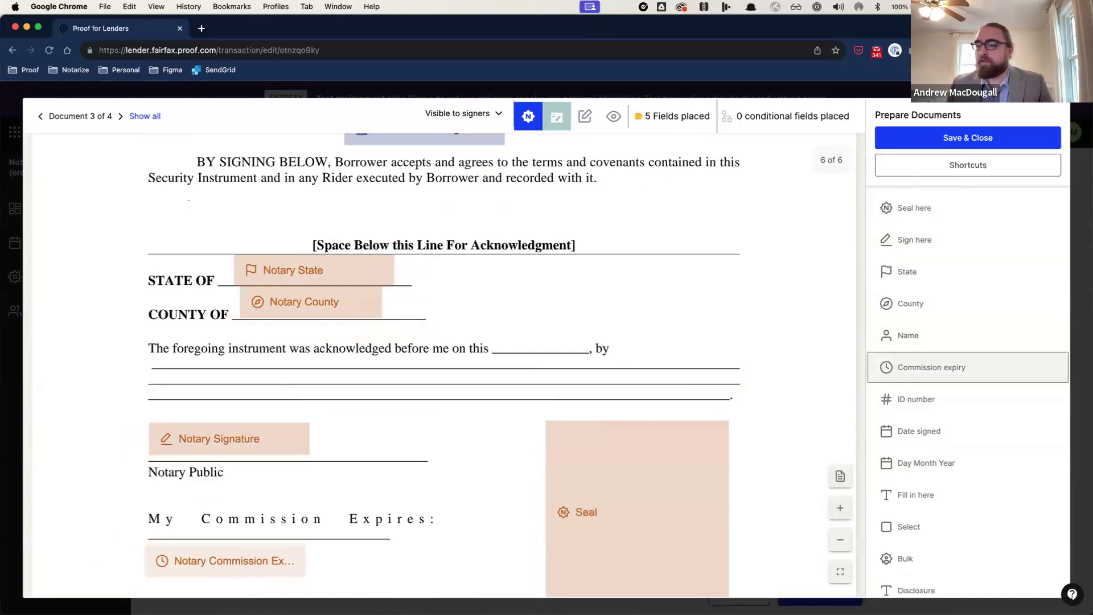
click(139, 551)
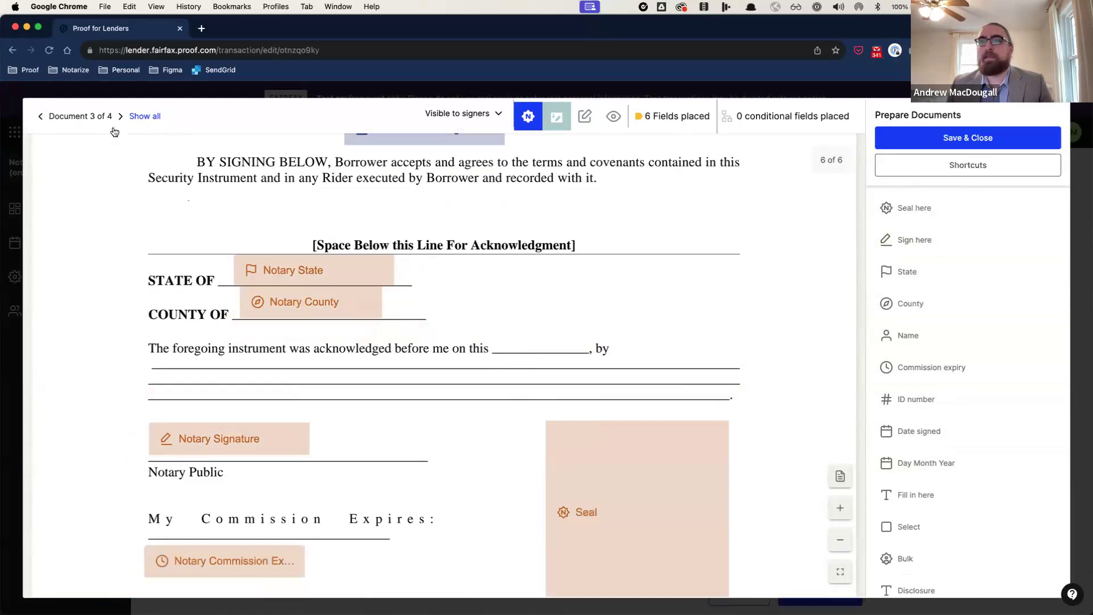
Step: On the Promissory Note, place the borrower's signature field on the signature page
key(Right)
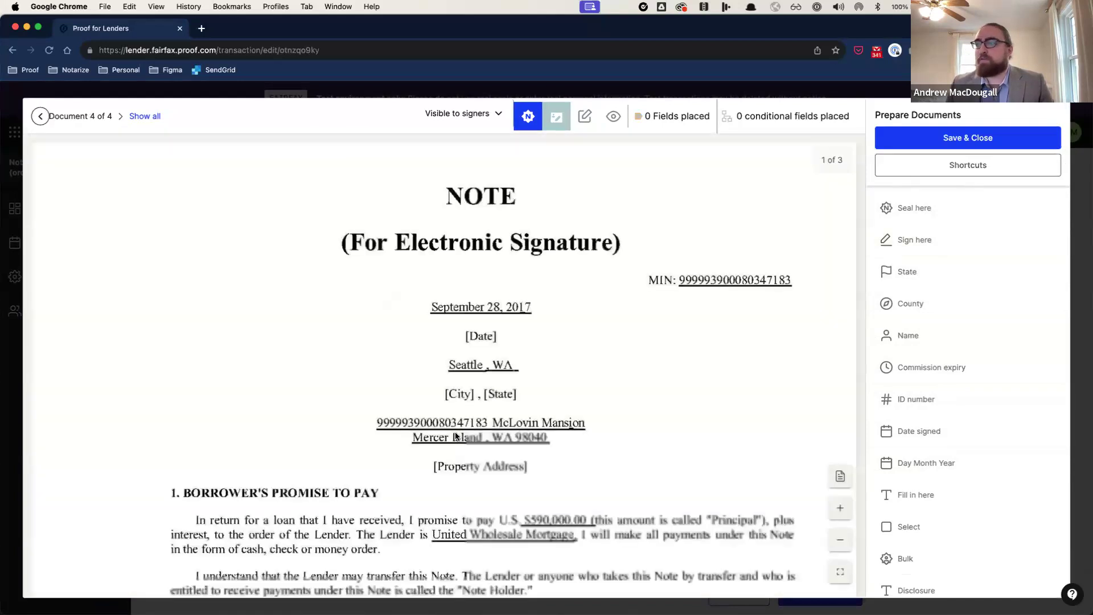
scroll(455, 436, down, 20)
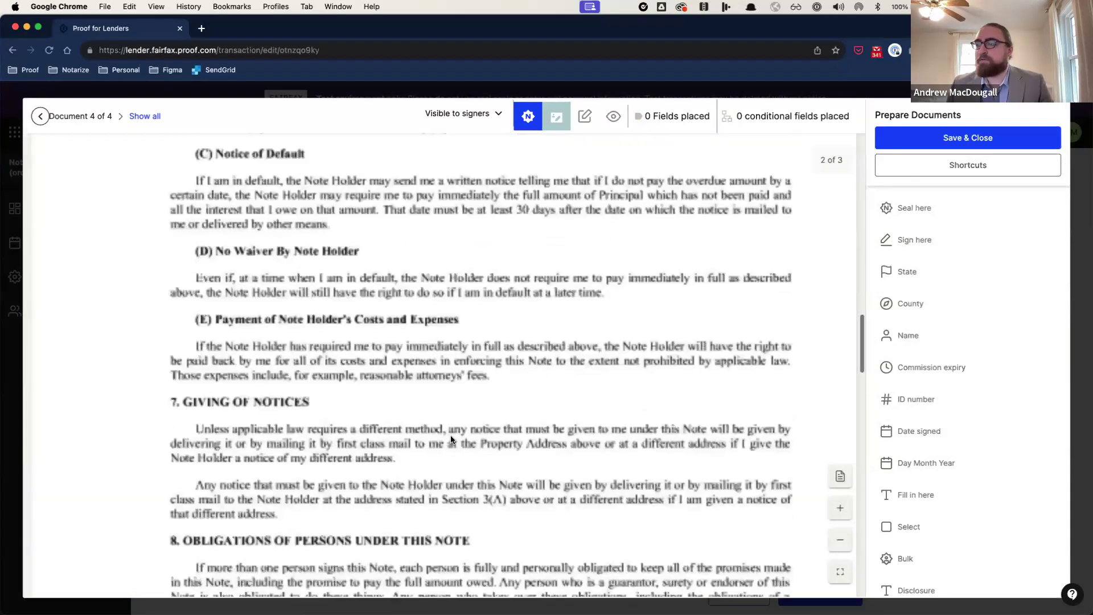
scroll(450, 435, down, 10)
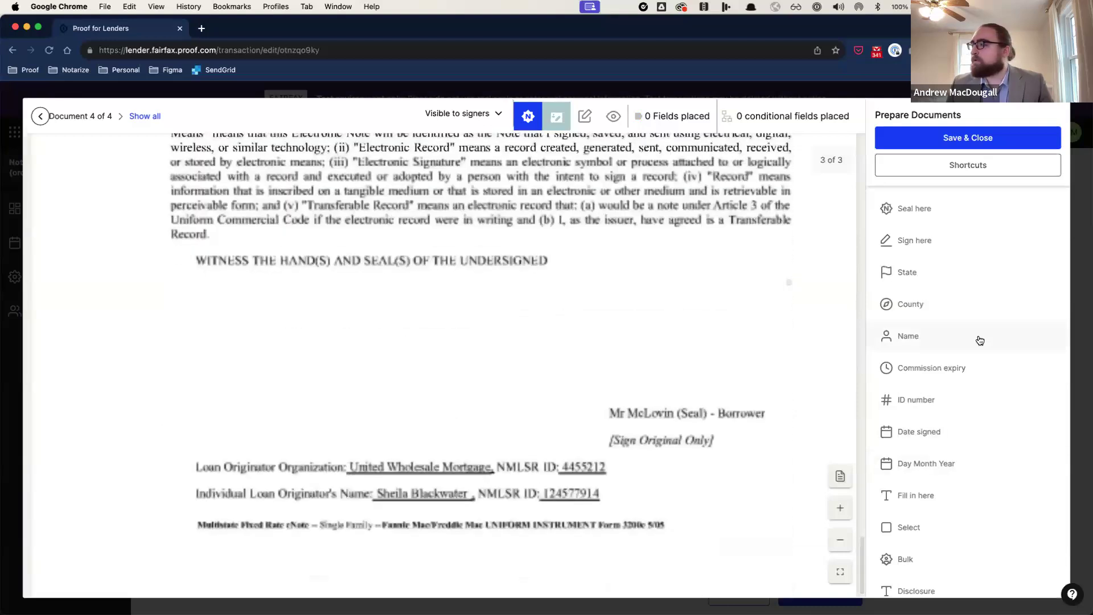
scroll(978, 339, down, 5)
scroll(979, 340, up, 4)
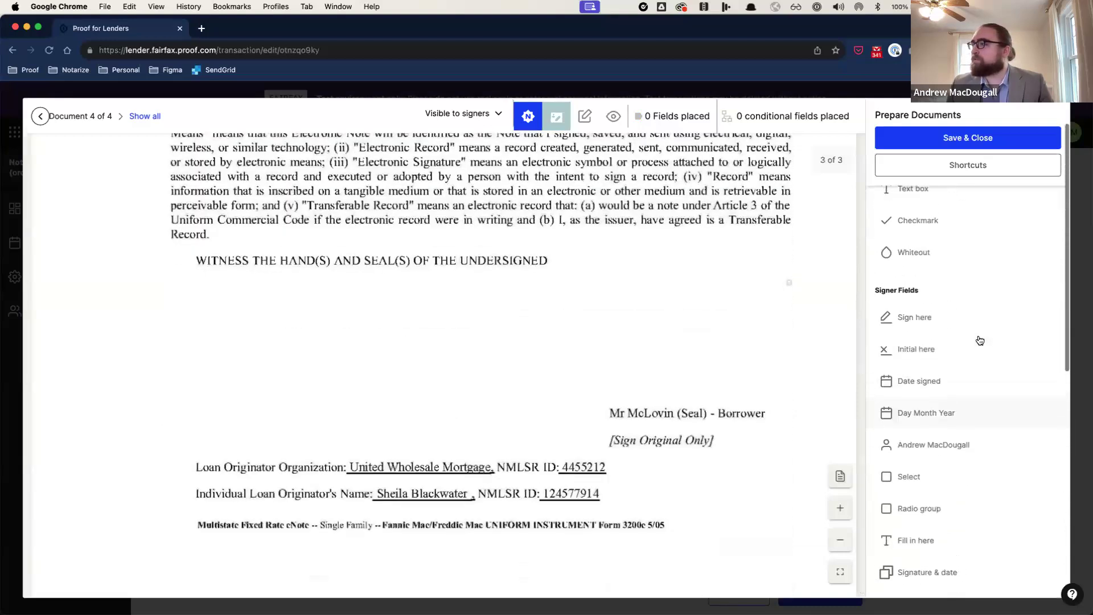
mouse_move(914, 317)
mouse_down()
mouse_move(186, 324)
mouse_move(131, 358)
mouse_up()
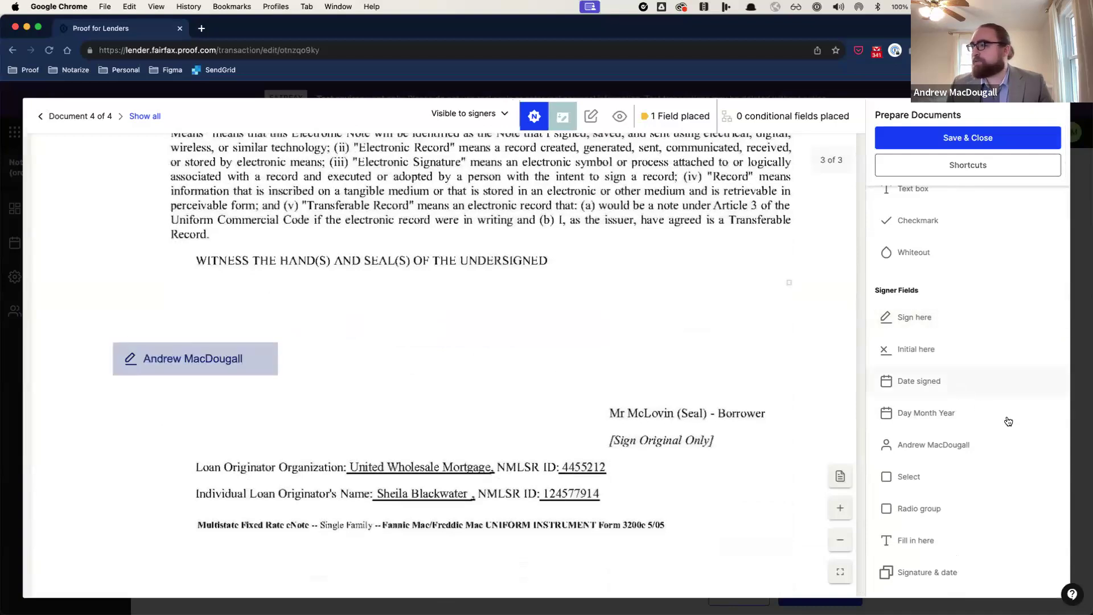
Step: Add a notary signature and a notary seal to the Note's signature page
scroll(1001, 420, down, 2)
scroll(999, 415, down, 3)
mouse_move(967, 460)
mouse_down()
mouse_move(429, 318)
mouse_move(405, 286)
mouse_up()
mouse_move(915, 492)
mouse_down()
mouse_move(654, 329)
mouse_move(616, 318)
mouse_up()
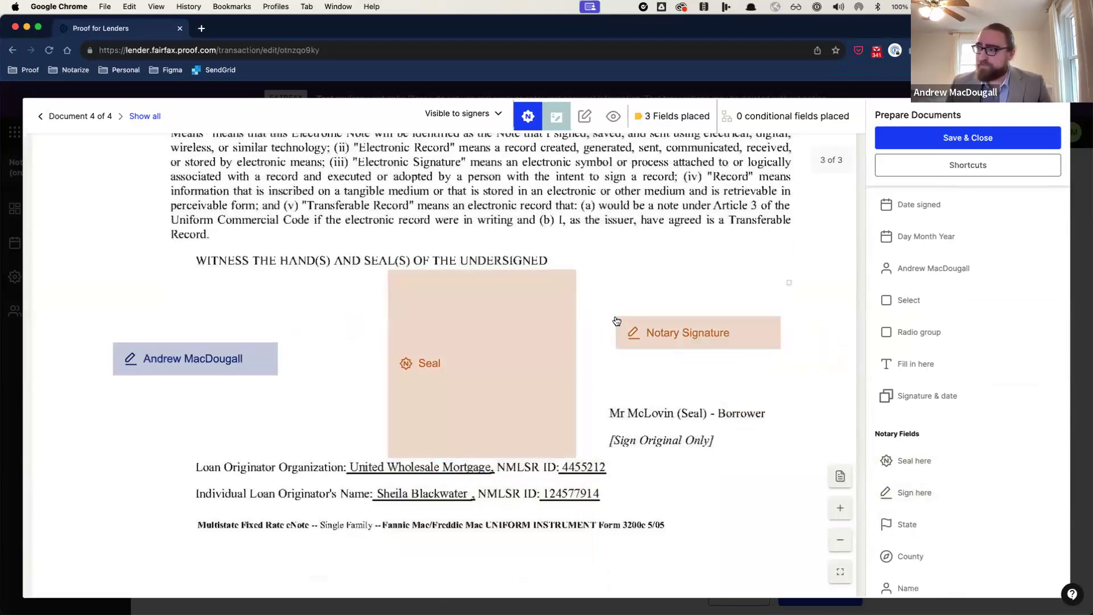
scroll(616, 318, down, 1)
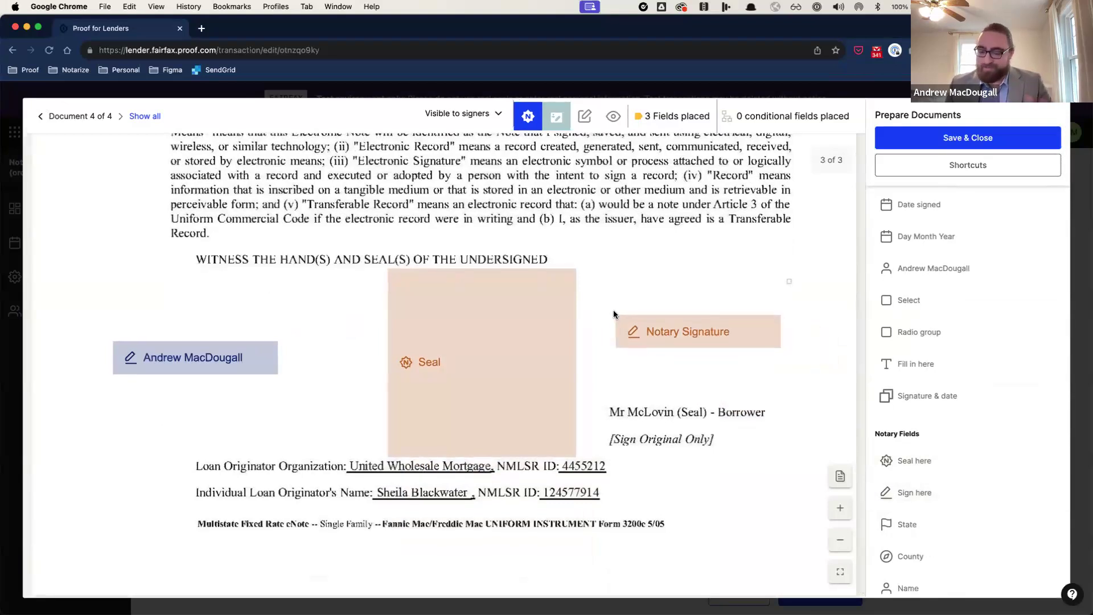
scroll(669, 388, down, 1)
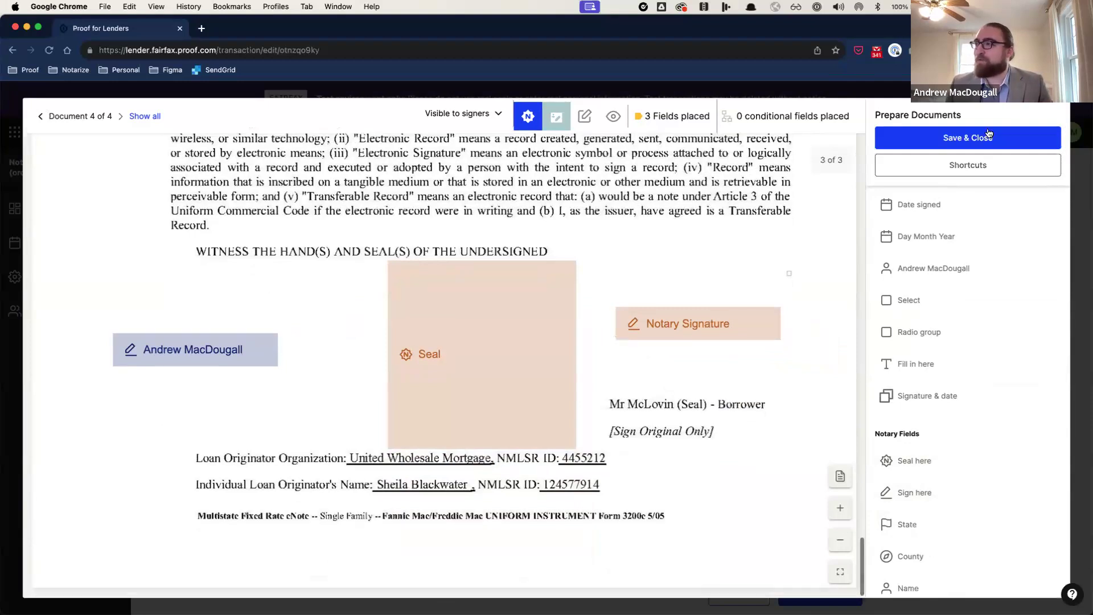
Step: Save the fields, then reorder the Deed of Trust and restore the original document order
click(991, 137)
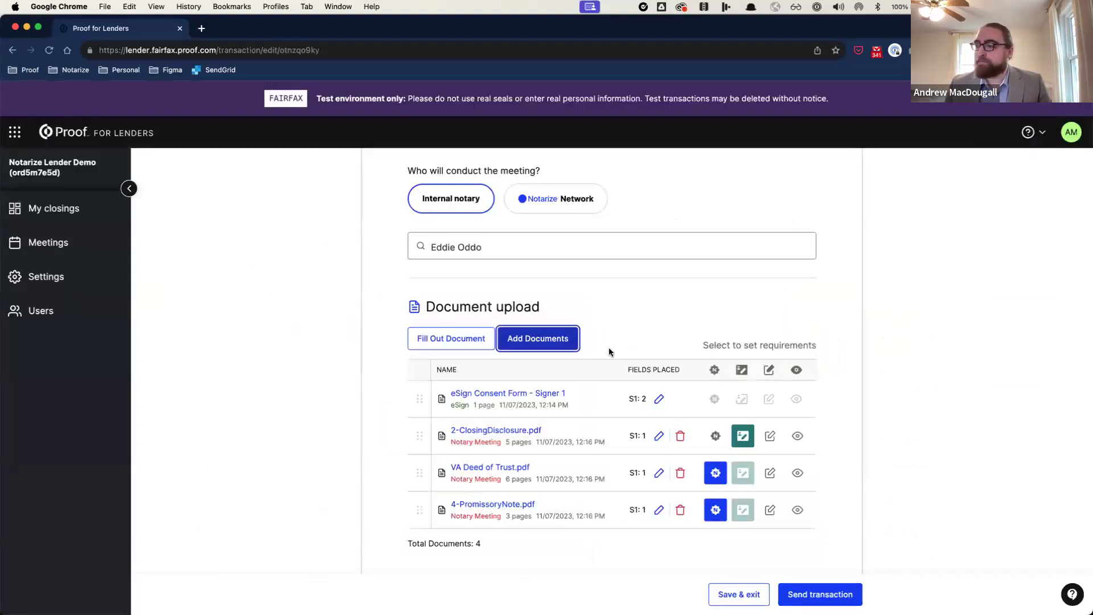
mouse_move(417, 506)
mouse_down()
mouse_move(415, 470)
mouse_move(417, 509)
mouse_up()
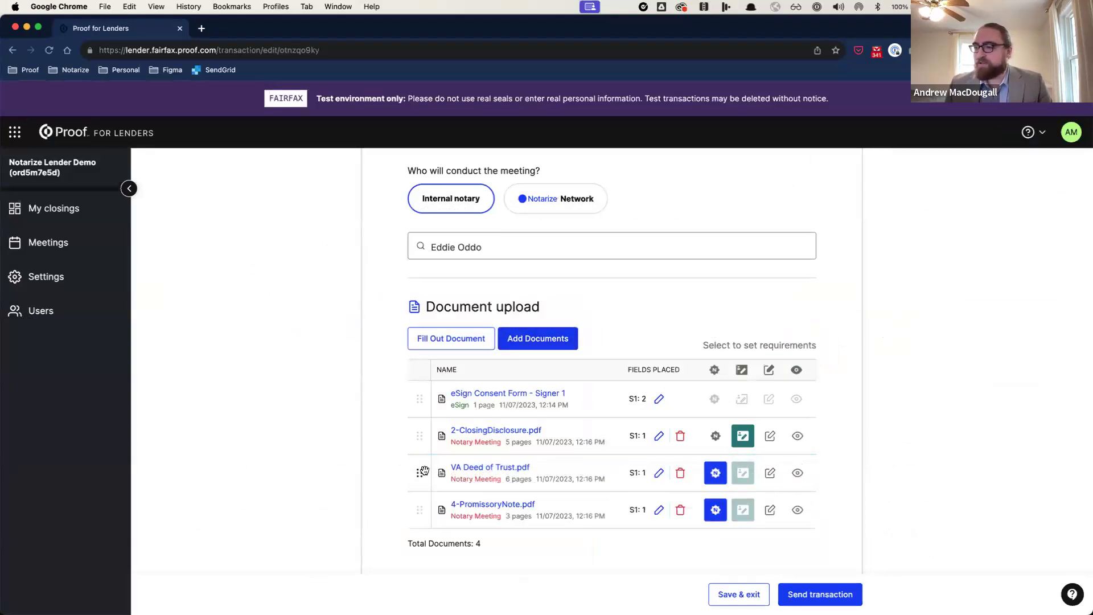
drag(420, 472, 420, 508)
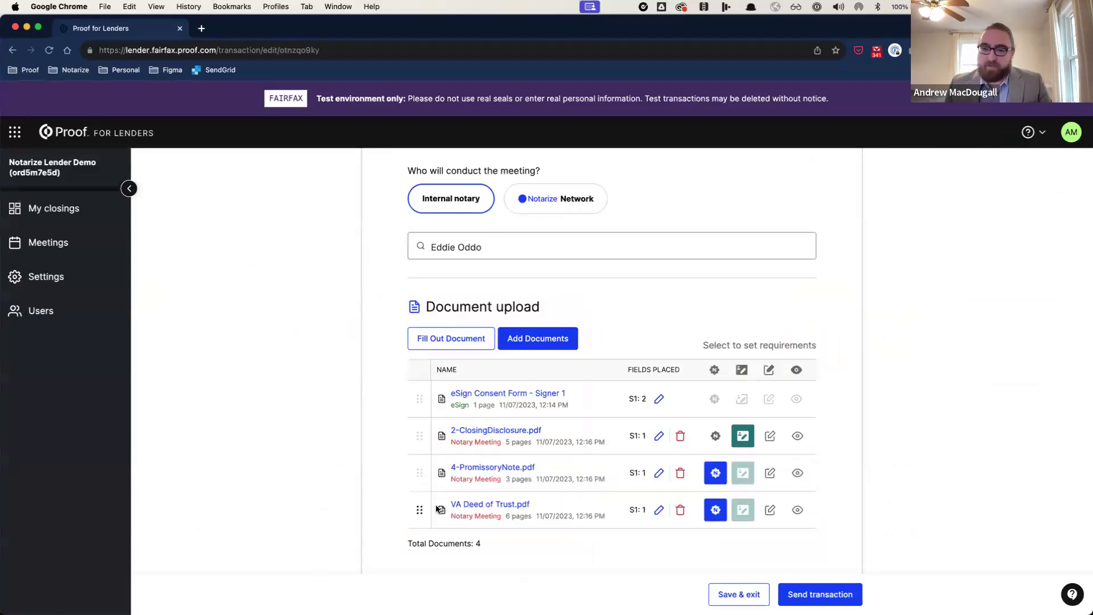
drag(419, 509, 472, 484)
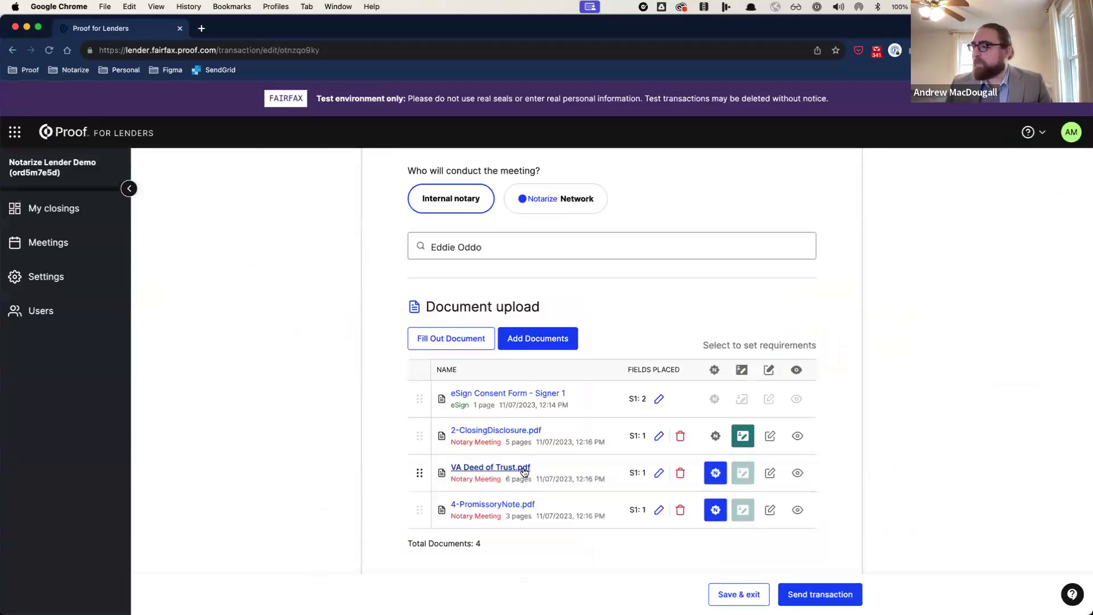
Step: Review the Custom email and Notary notes settings, leaving custom email at No
scroll(522, 468, down, 3)
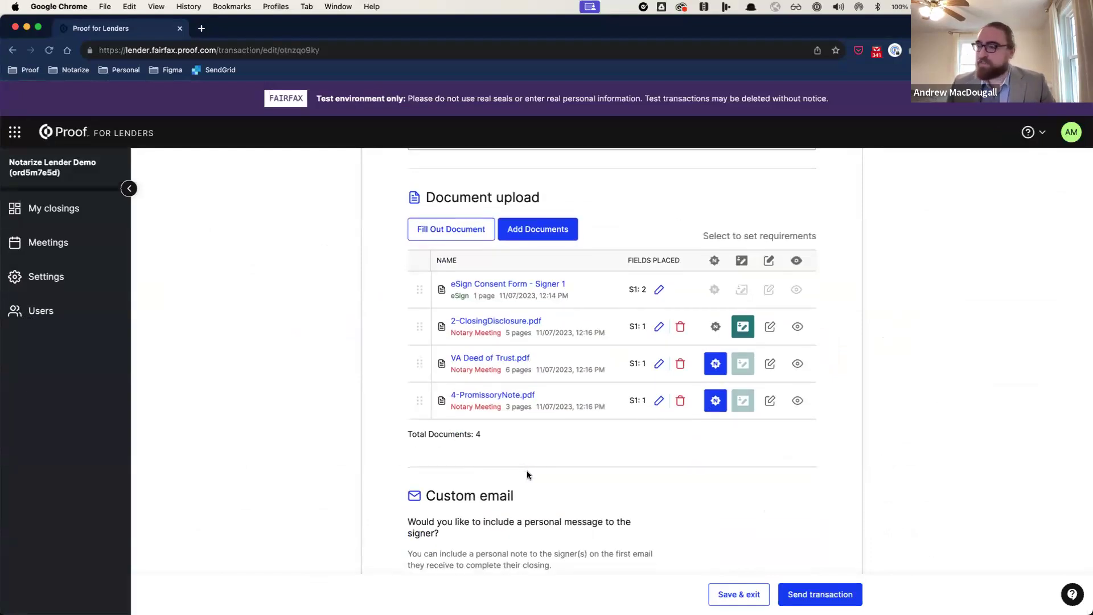
scroll(527, 470, down, 1)
scroll(532, 477, down, 4)
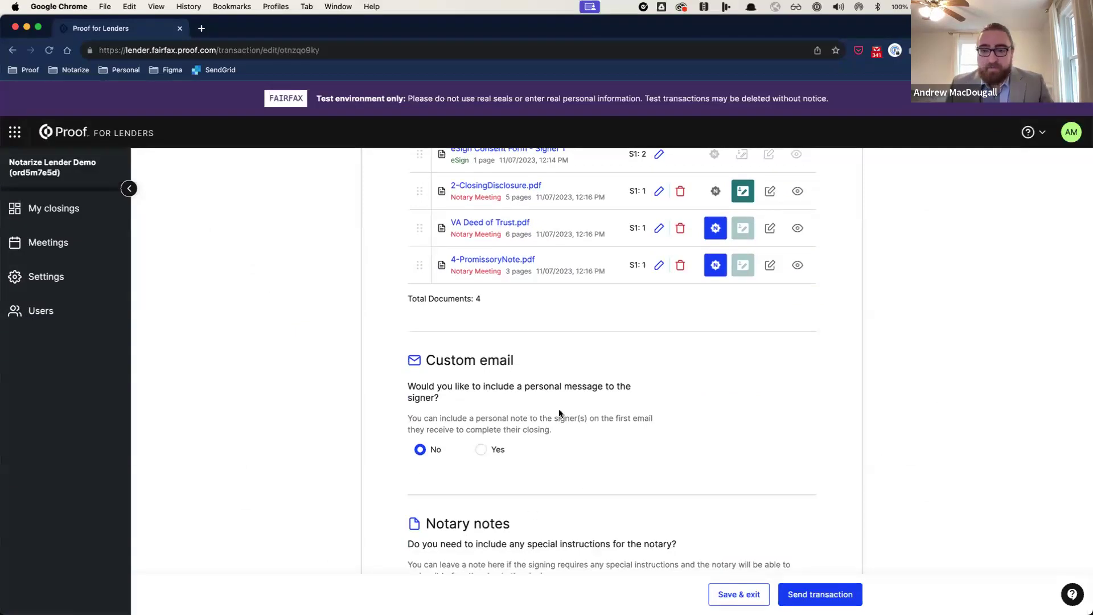
scroll(549, 407, down, 1)
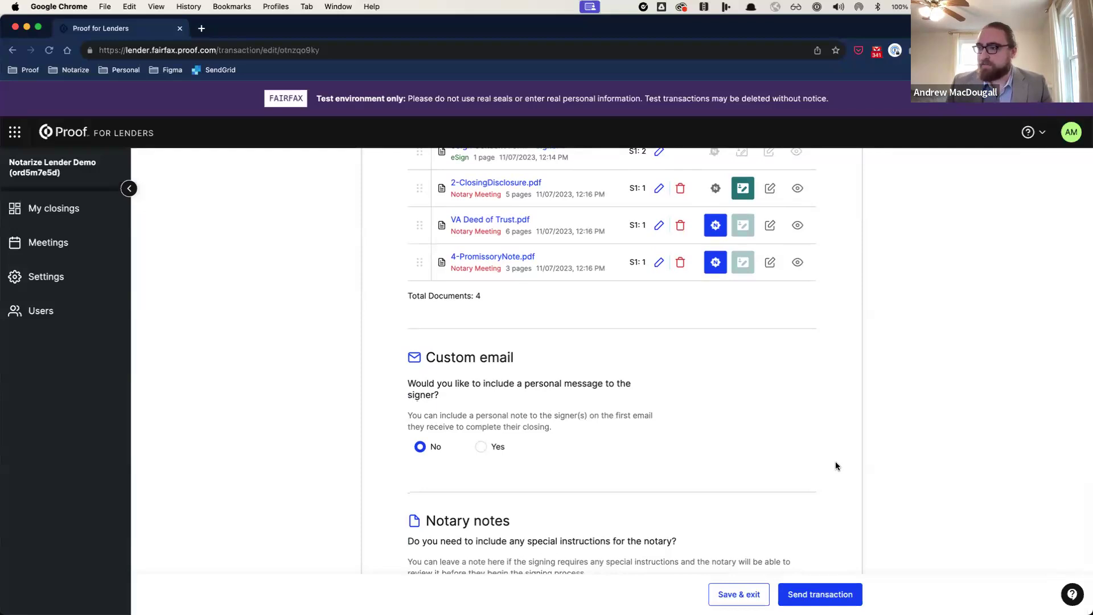
scroll(834, 462, down, 2)
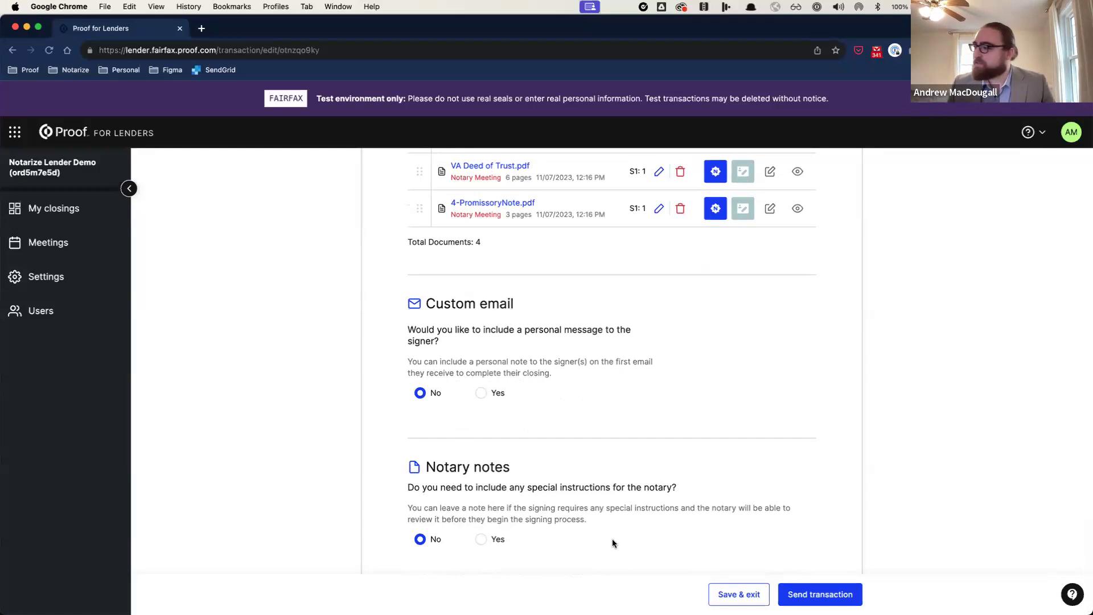
Step: Send the transaction and merge Gmail into the Chrome window to view the invitation
click(825, 590)
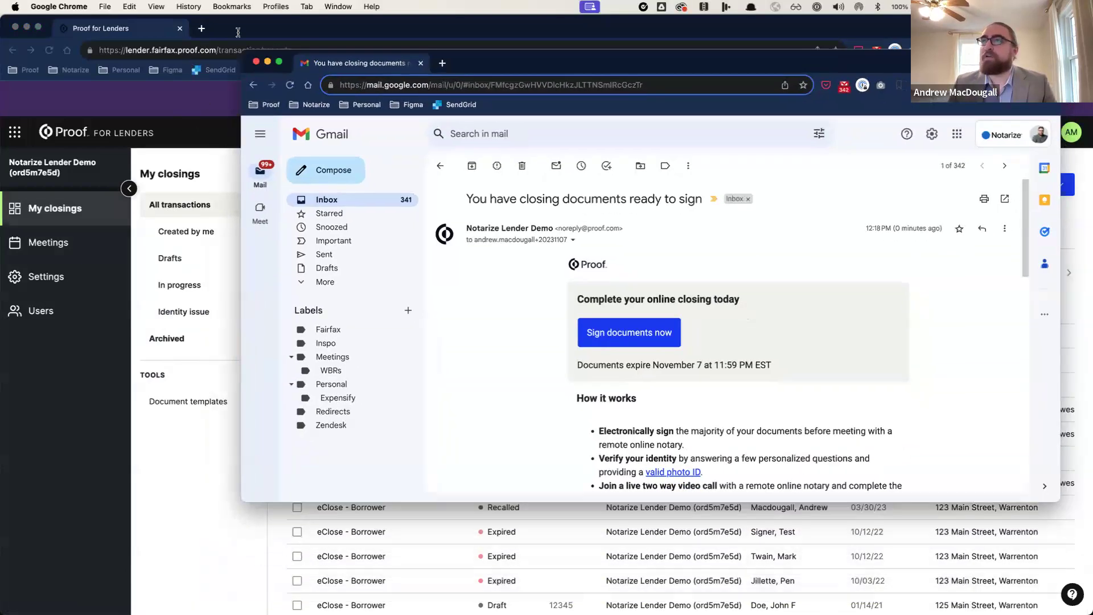
drag(238, 32, 254, 29)
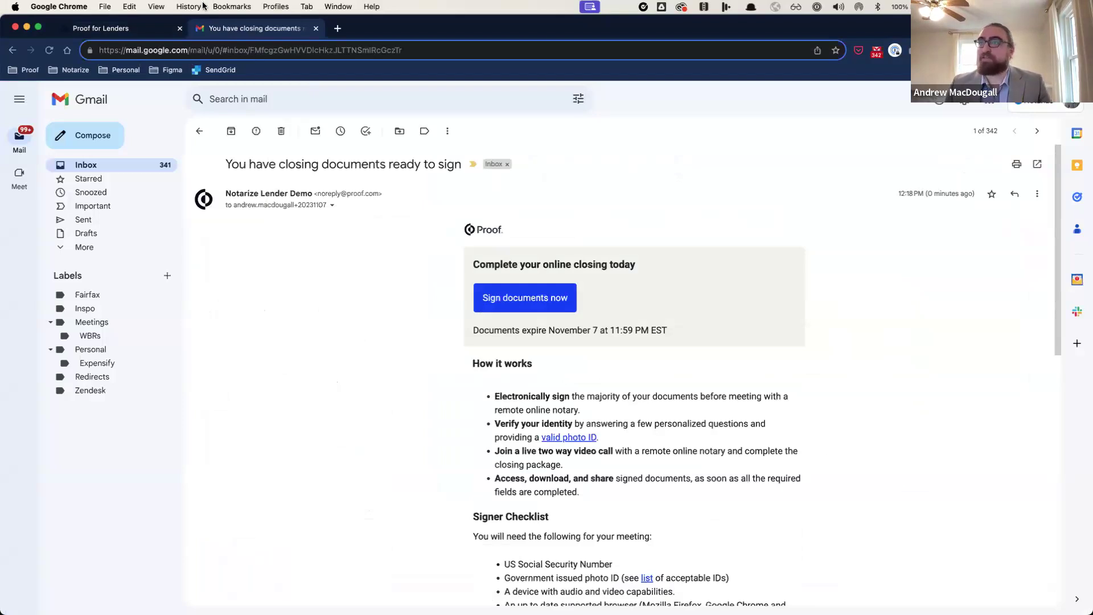
Step: Log the lender out of Proof, then follow the Gmail invitation's Sign documents now link
click(140, 31)
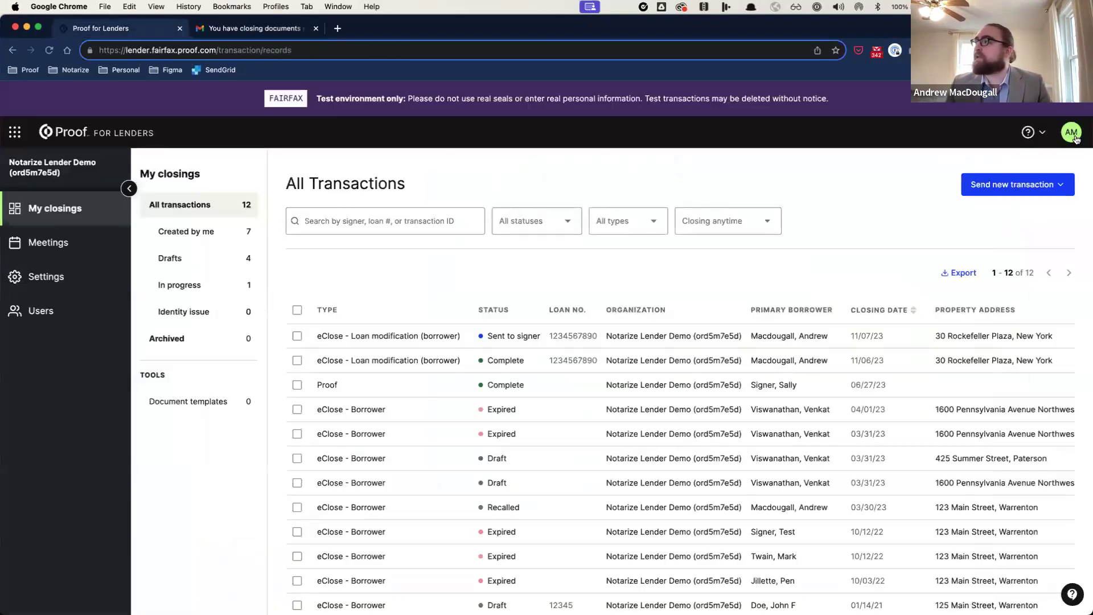
click(1075, 137)
click(983, 330)
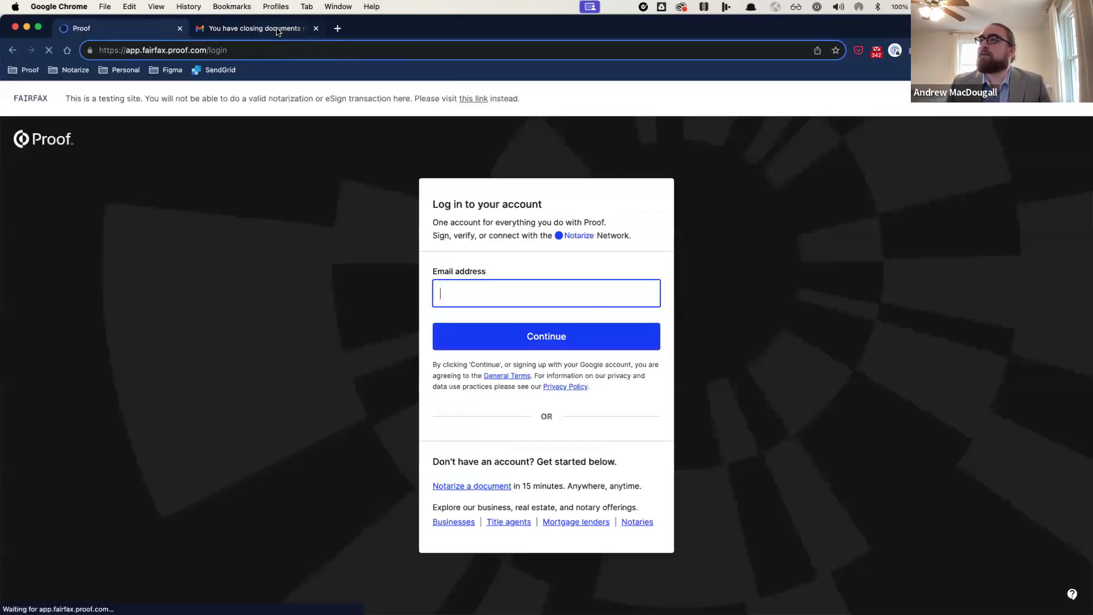
click(282, 29)
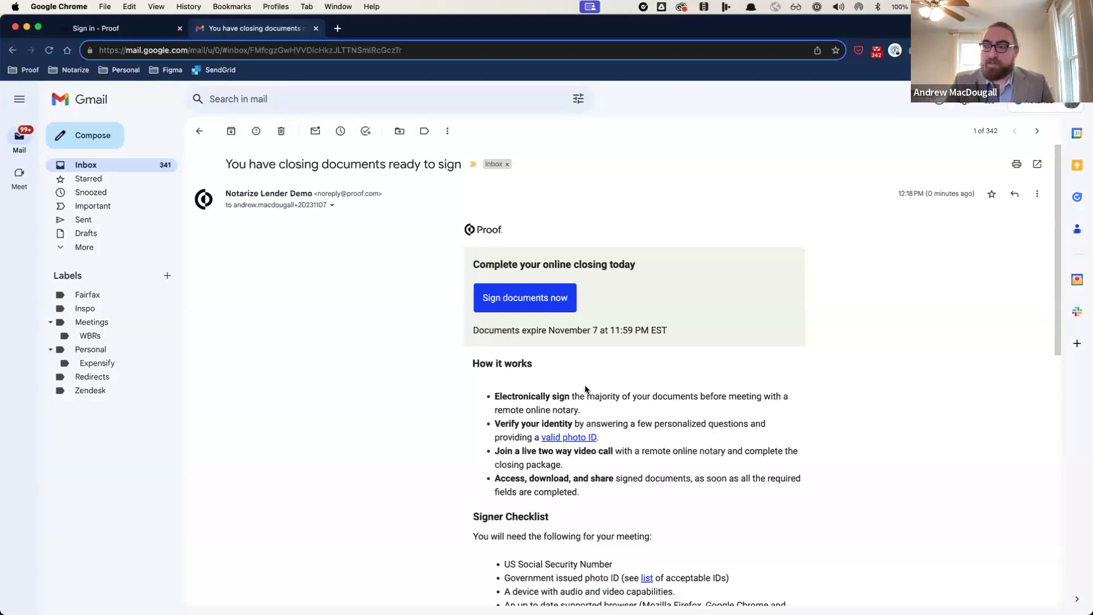
click(562, 293)
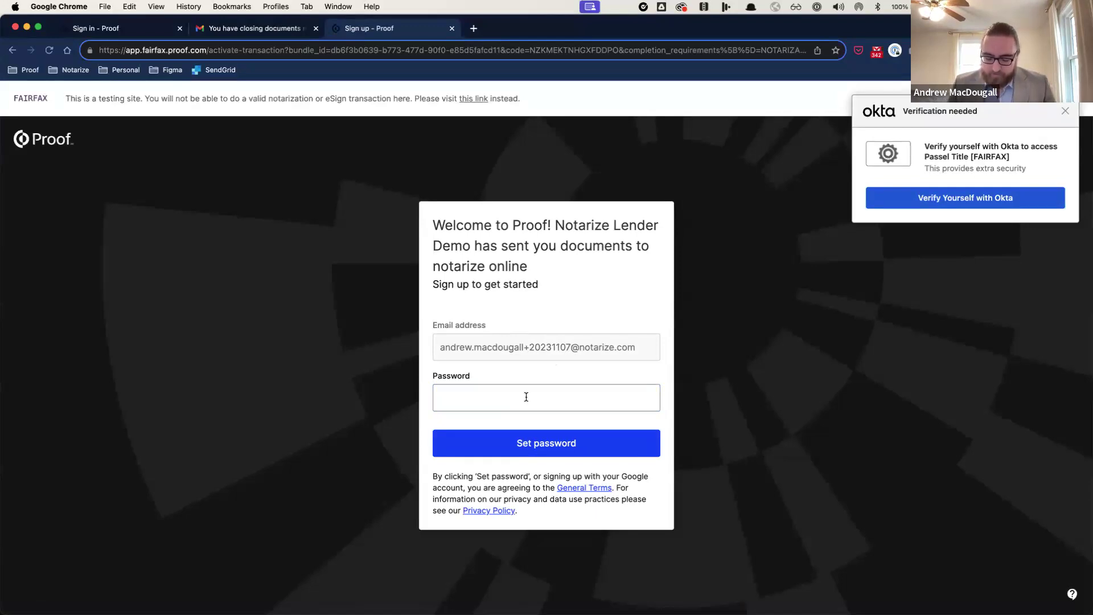
Step: Create the signer's Proof account password, dismiss the verification popup, and start notarization
click(525, 396)
text(••••••••••••••••)
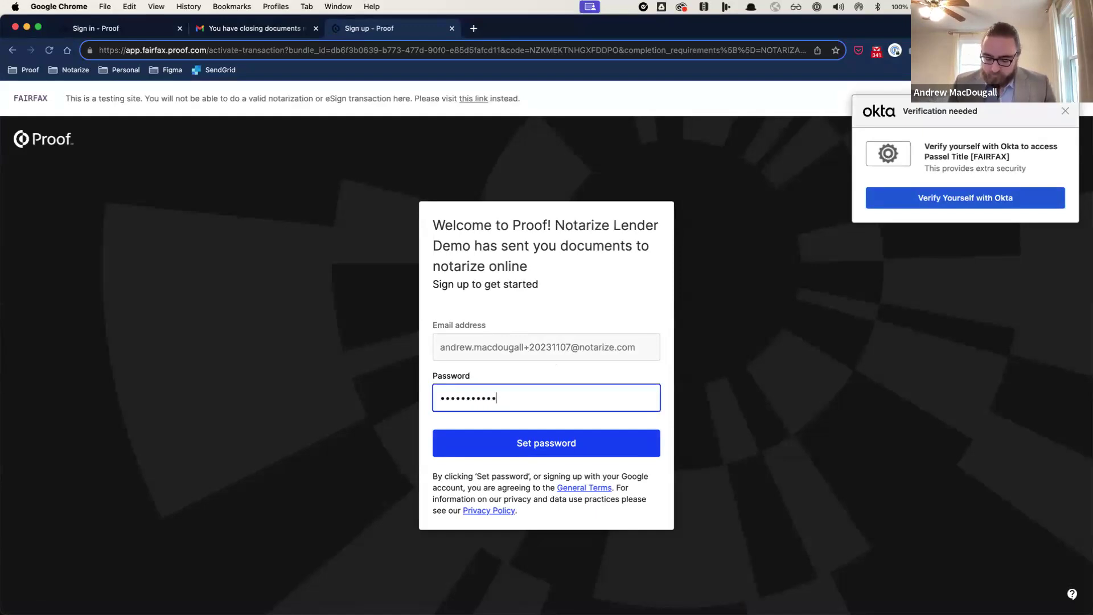
click(619, 441)
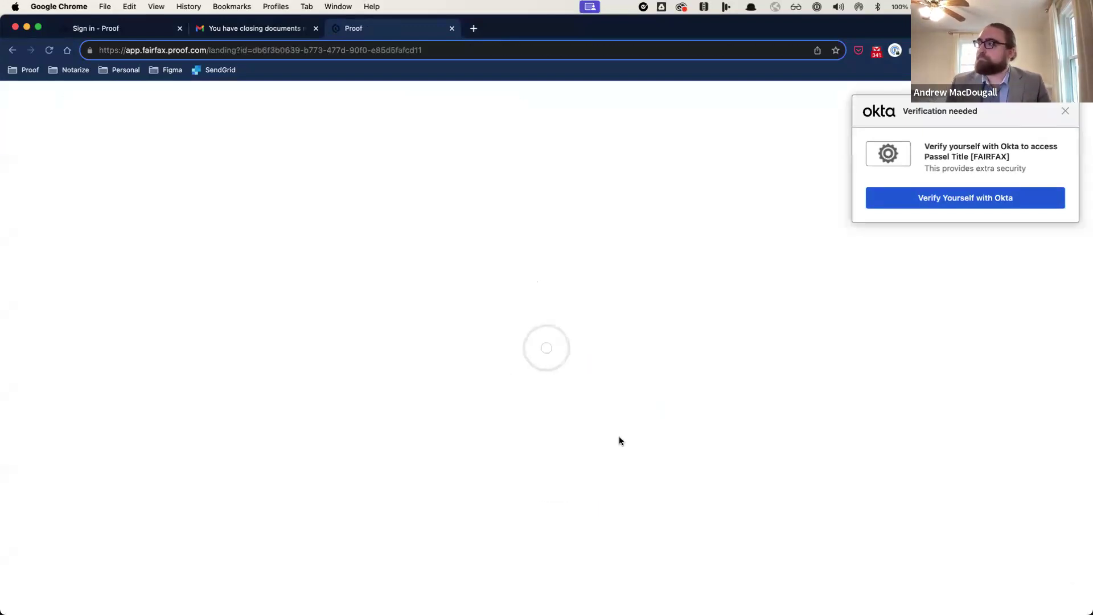
click(1053, 112)
click(864, 353)
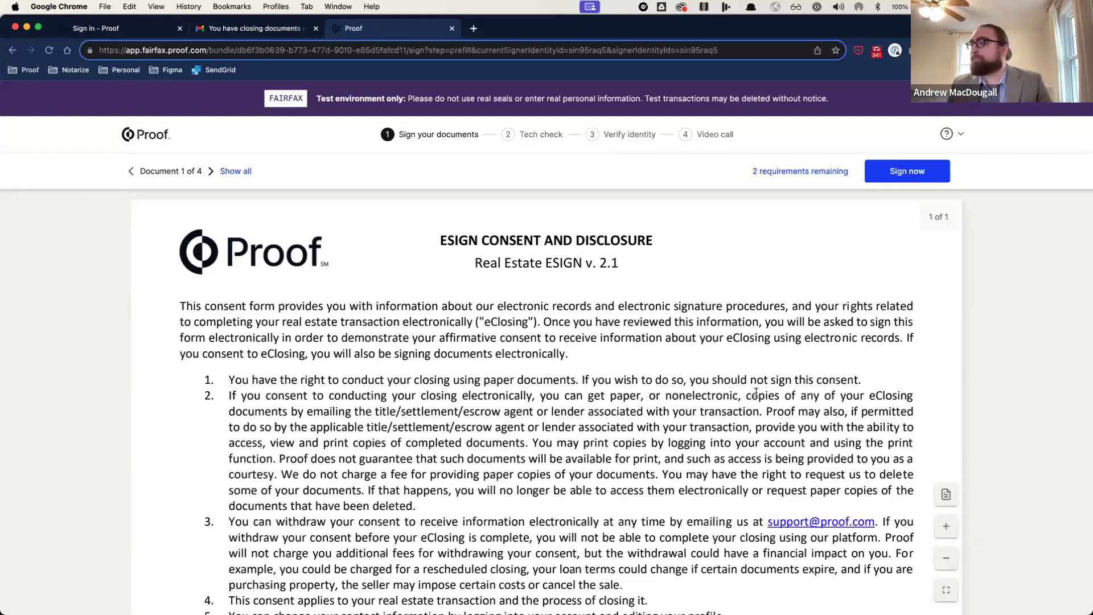
Step: Sign the eSign consent form, add today's date, and advance to the Closing Disclosure
scroll(760, 391, down, 10)
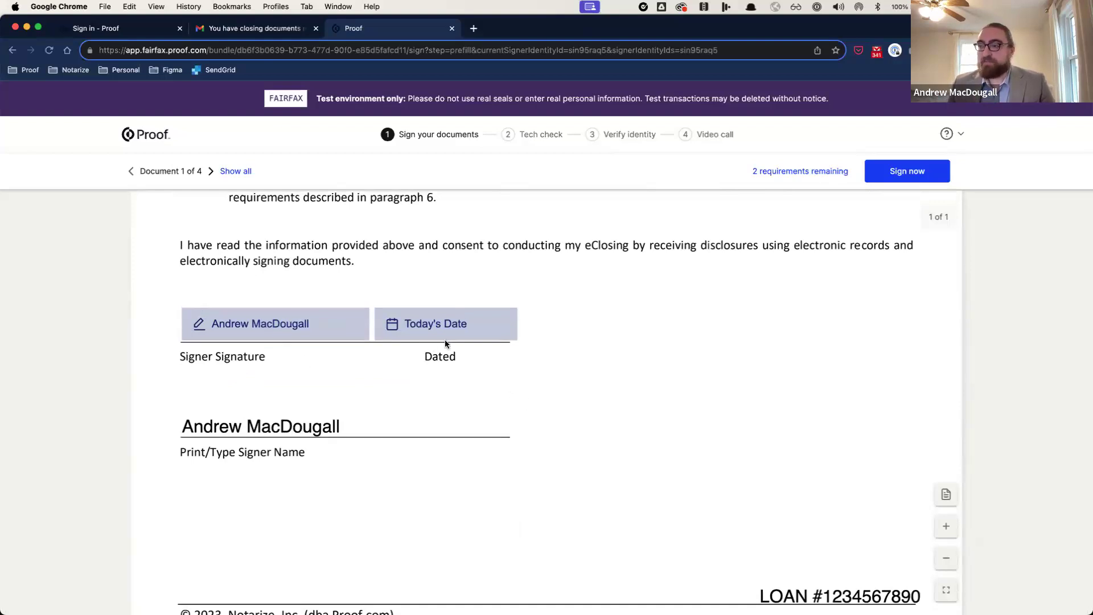
click(324, 332)
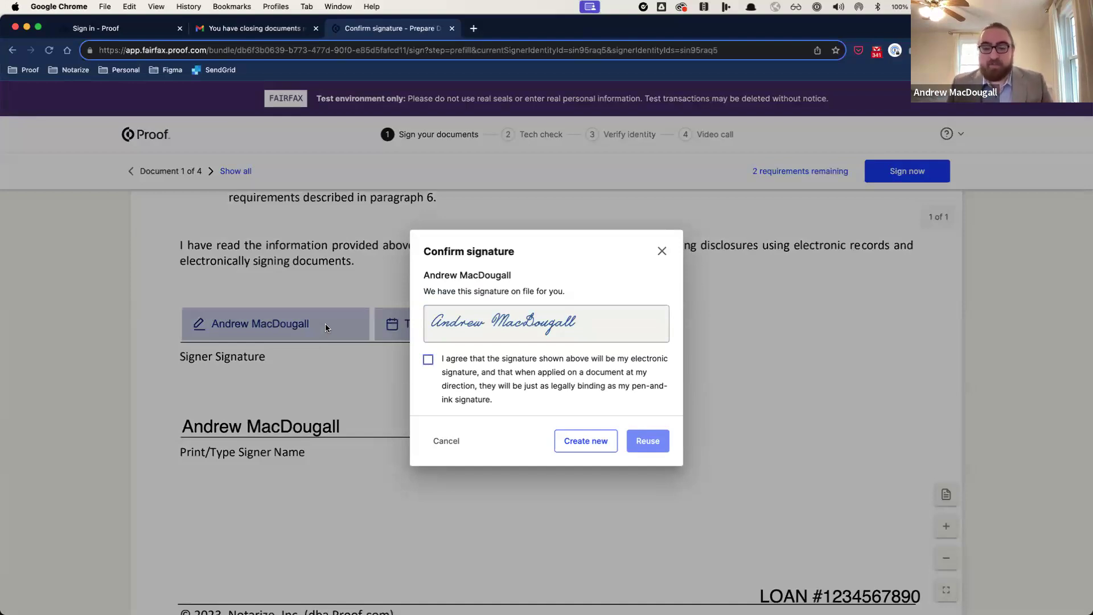
click(428, 361)
click(643, 449)
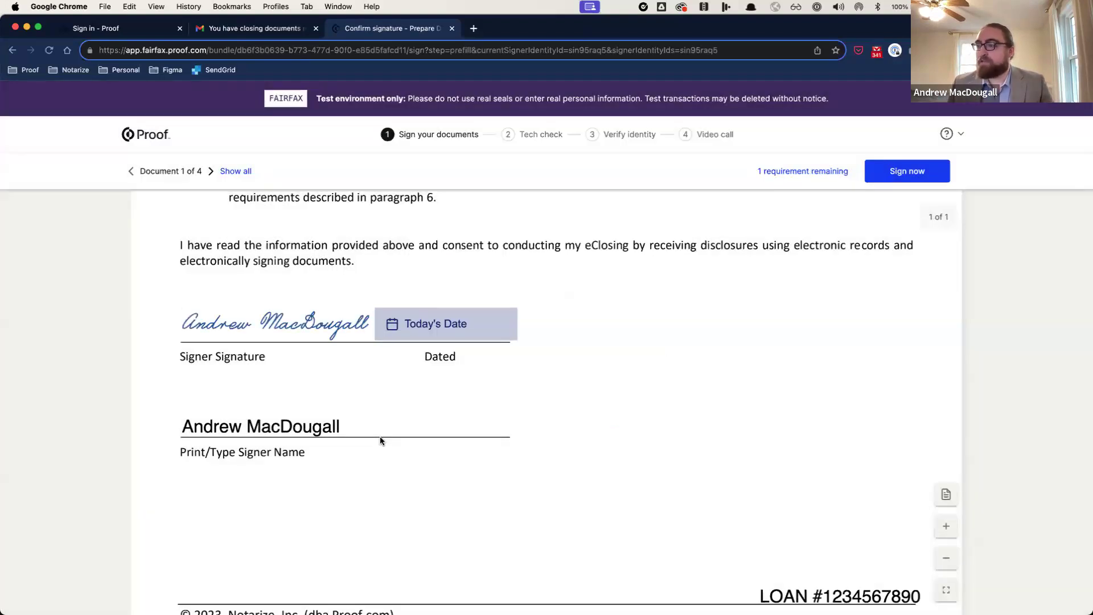
click(457, 322)
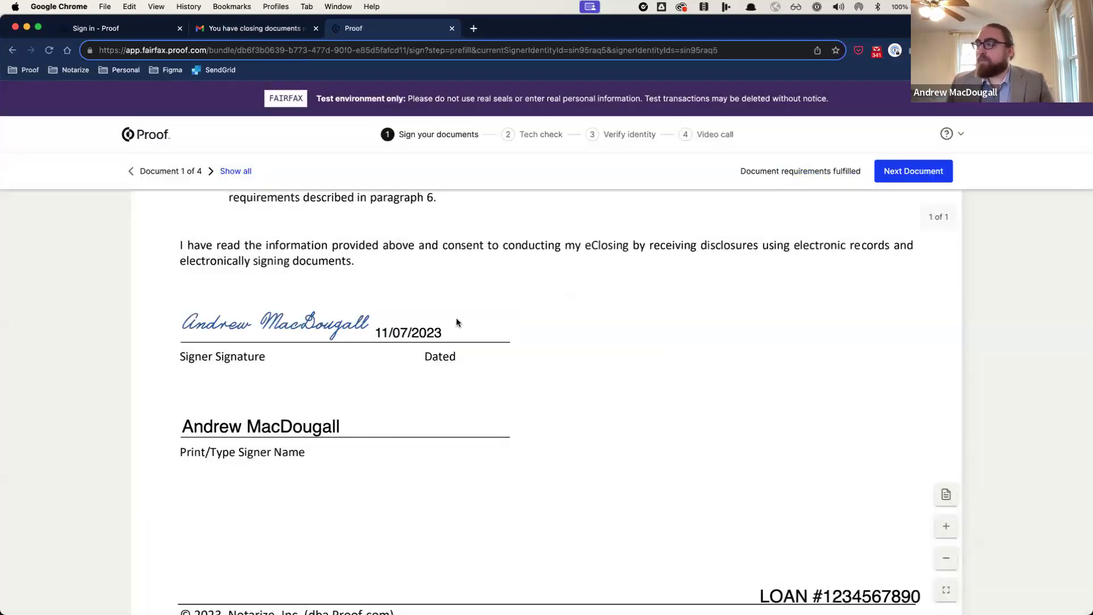
click(943, 180)
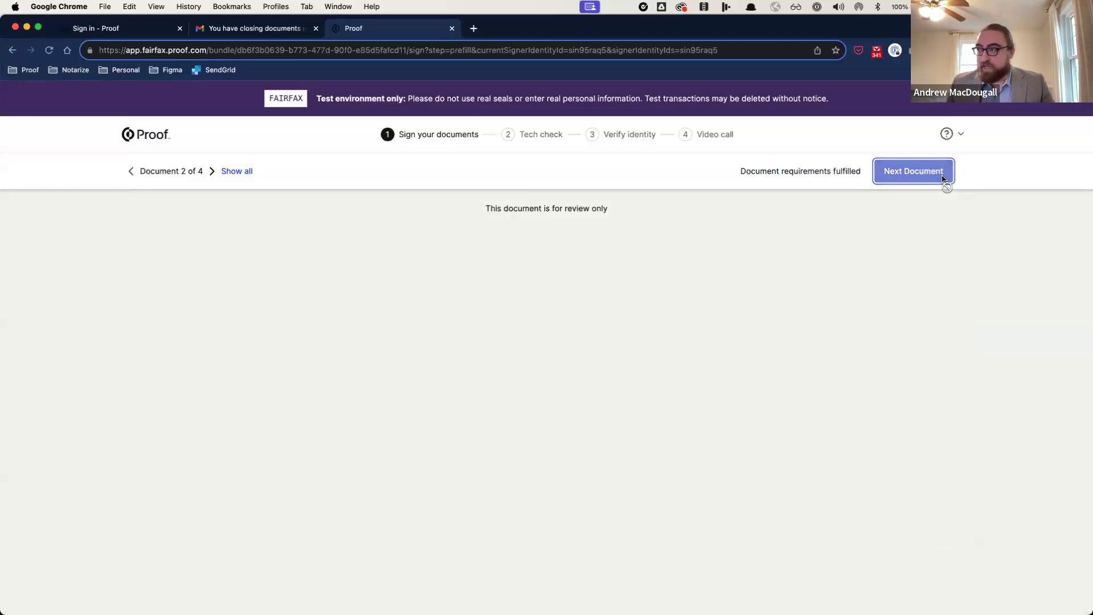
Step: Review the Closing Disclosure, Deed of Trust and promissory note, then finish document review
scroll(754, 269, down, 20)
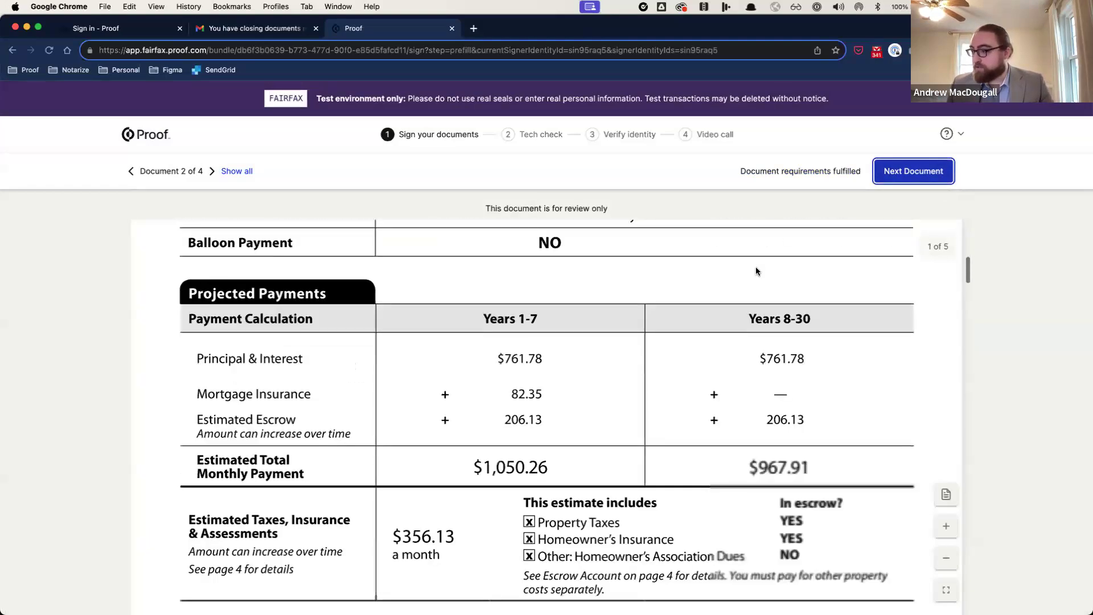
scroll(756, 267, down, 20)
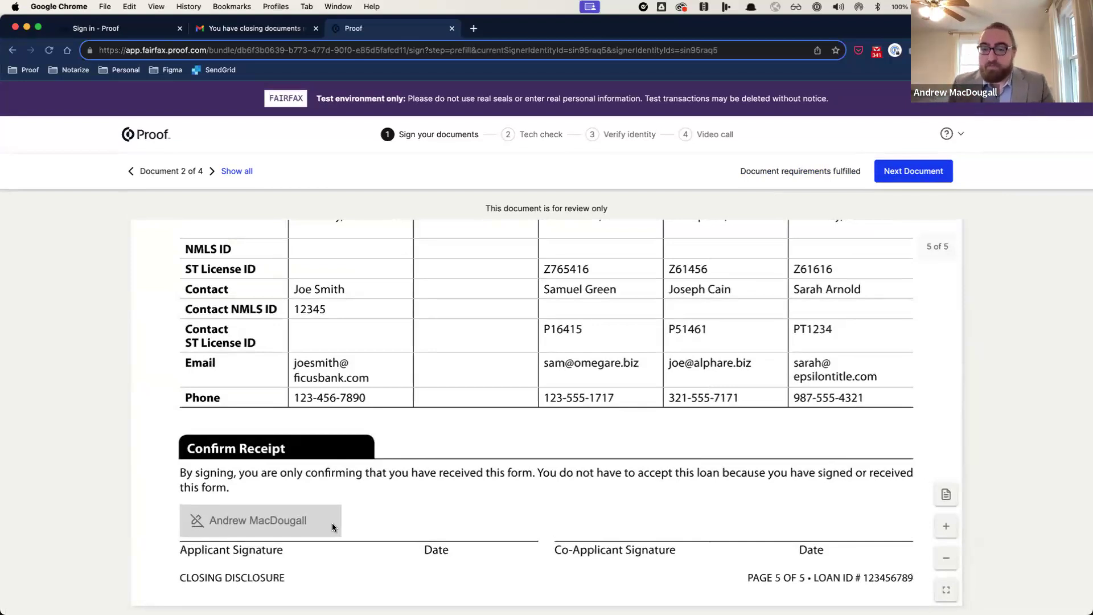
scroll(589, 458, up, 15)
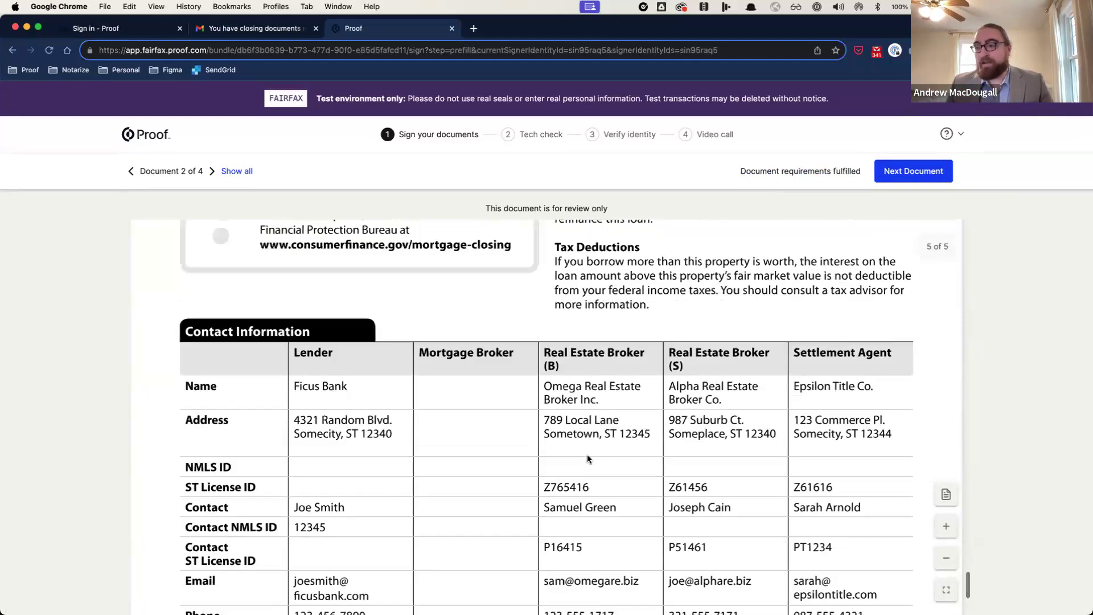
scroll(586, 459, up, 20)
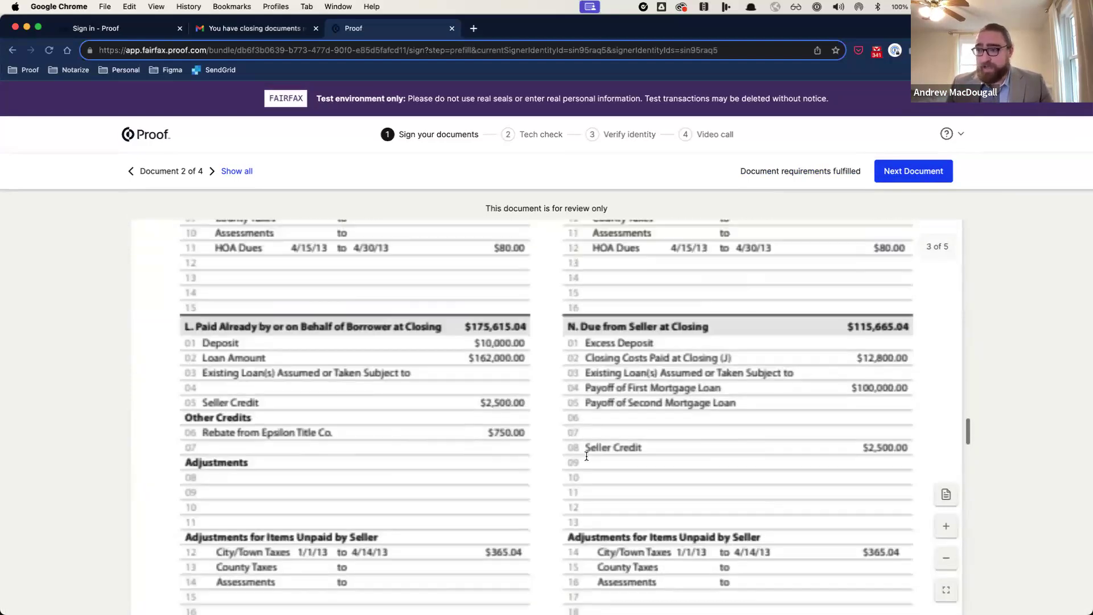
scroll(585, 459, up, 15)
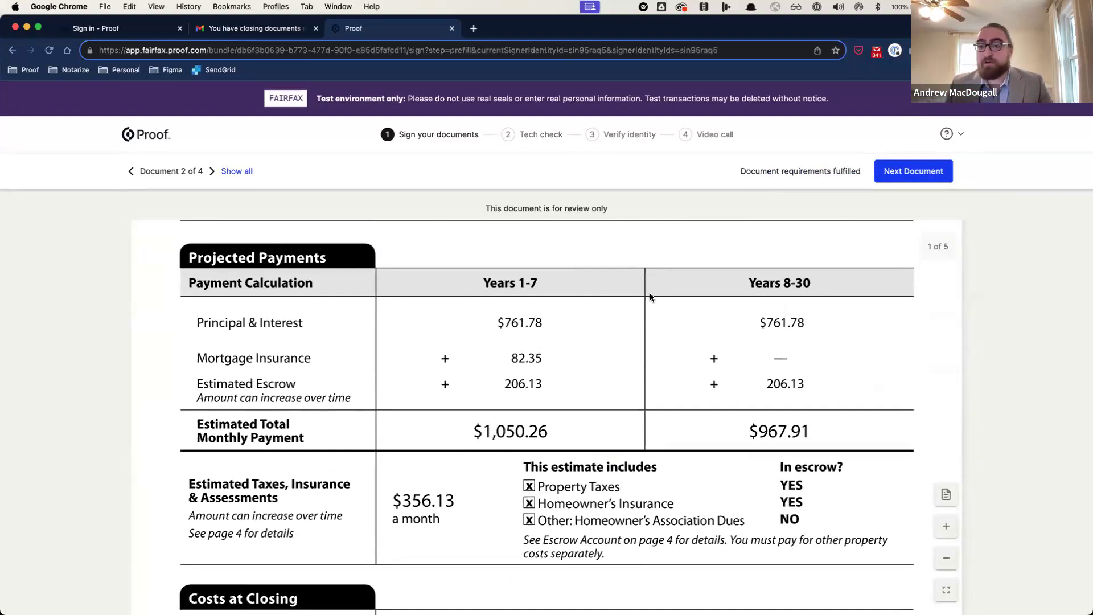
click(895, 171)
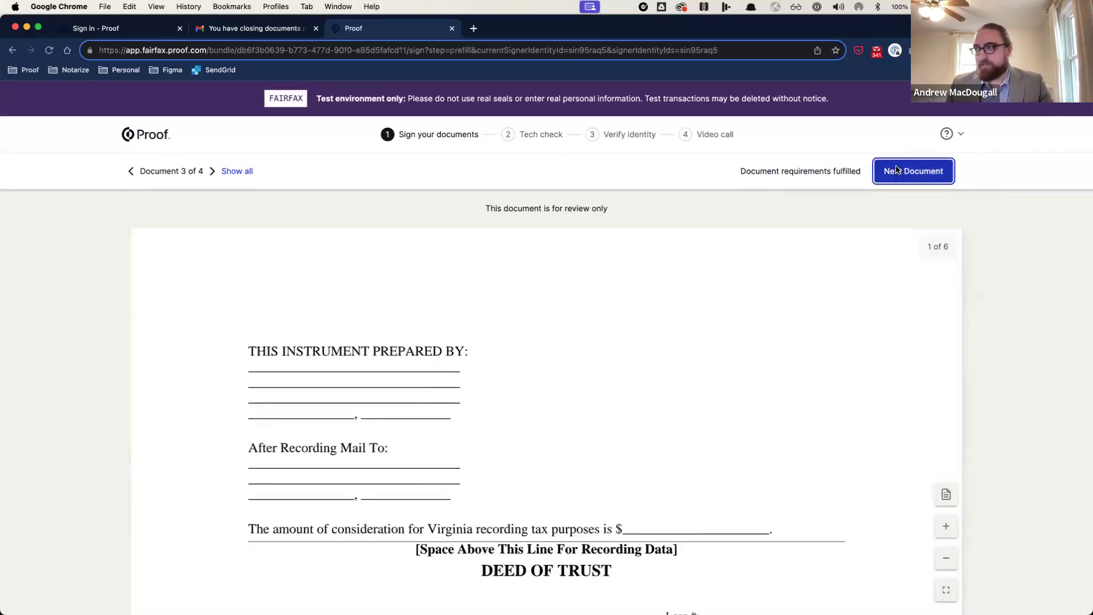
click(895, 170)
click(899, 171)
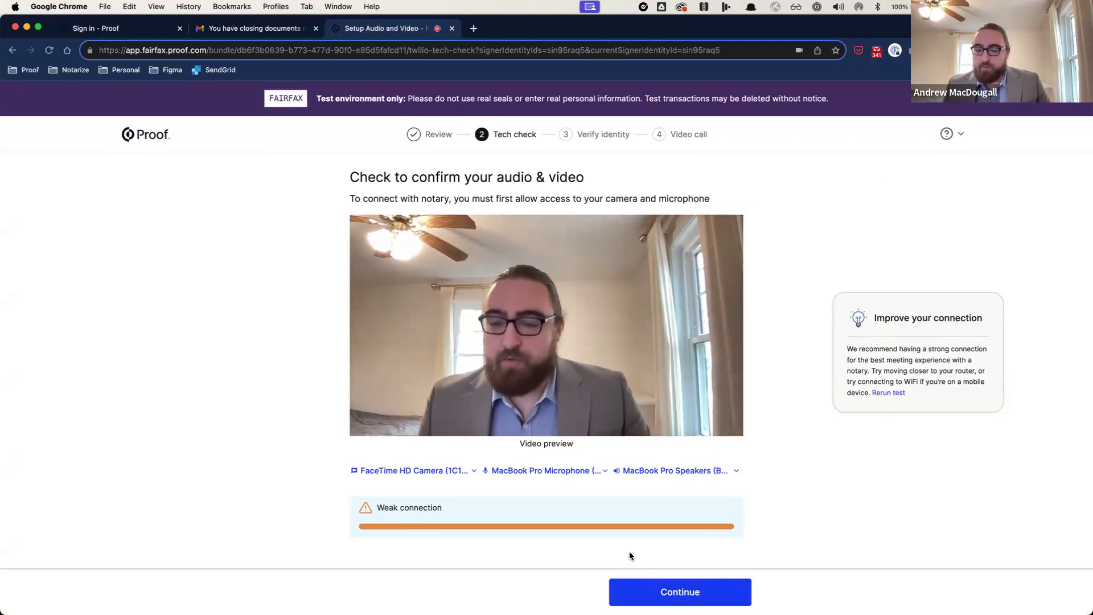
Step: Continue past the tech check and the Verify identity introduction page
click(631, 593)
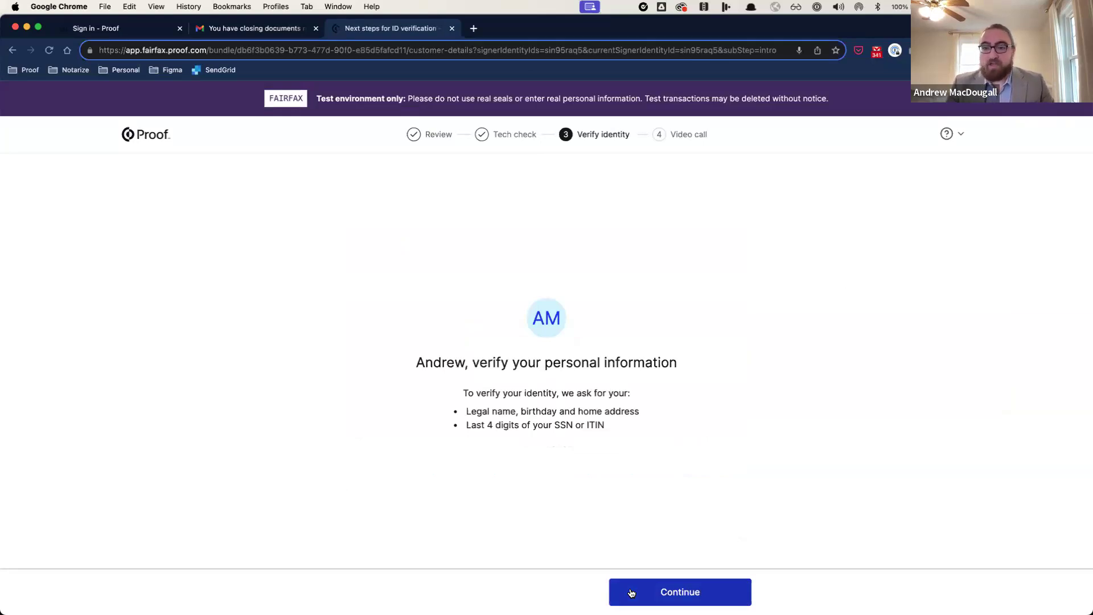
click(630, 592)
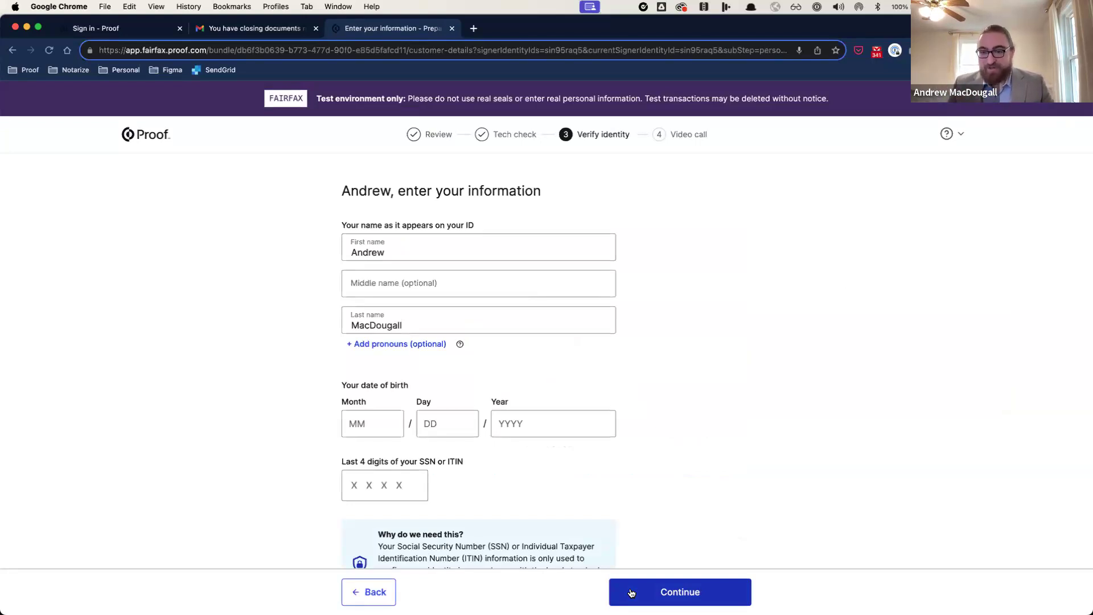
Step: Enter the signer's date of birth and last SSN digits and submit them
click(351, 422)
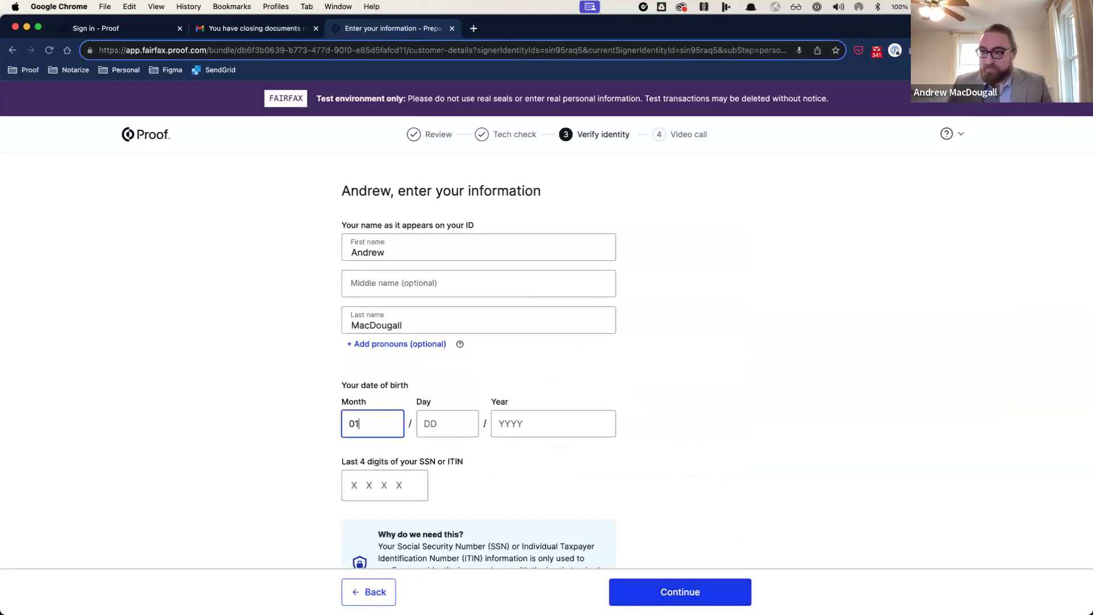
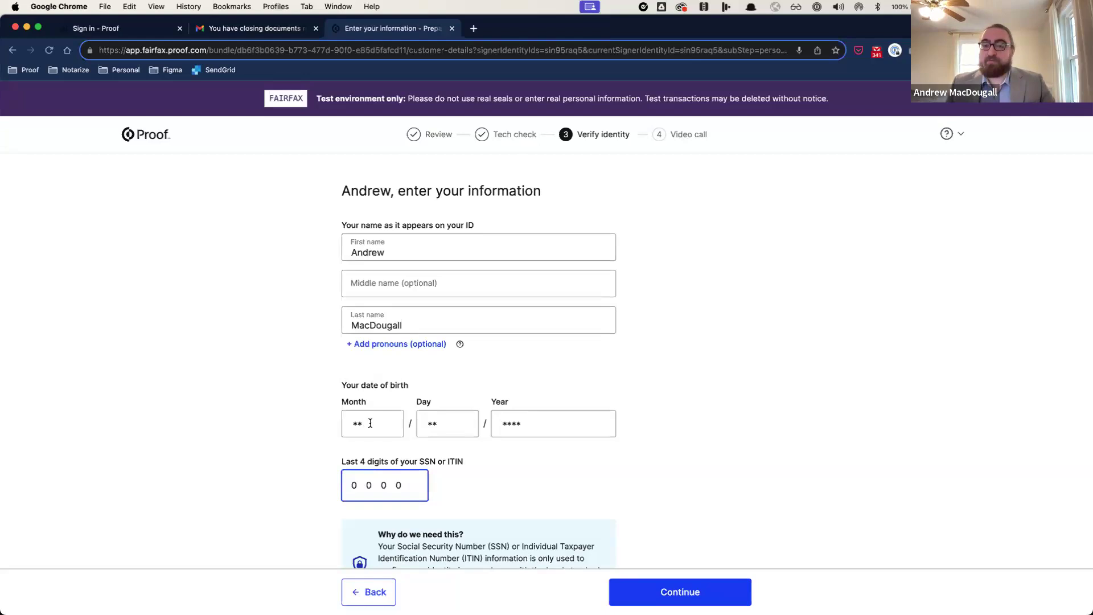
scroll(383, 475, down, 2)
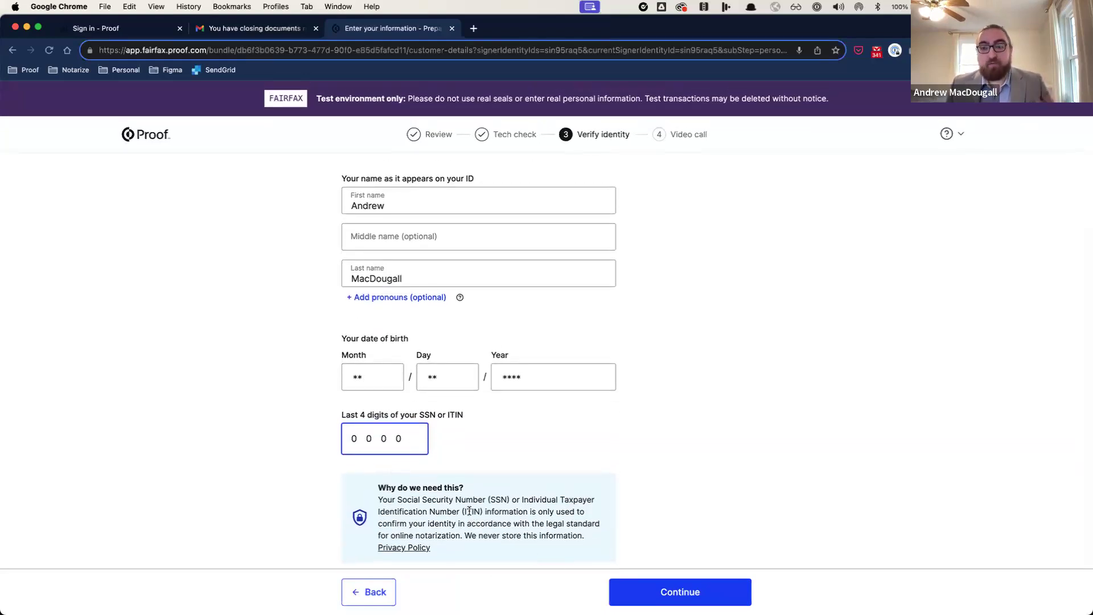
click(653, 594)
Step: Enter the signer's home street address from the first suggestion and submit it
click(370, 280)
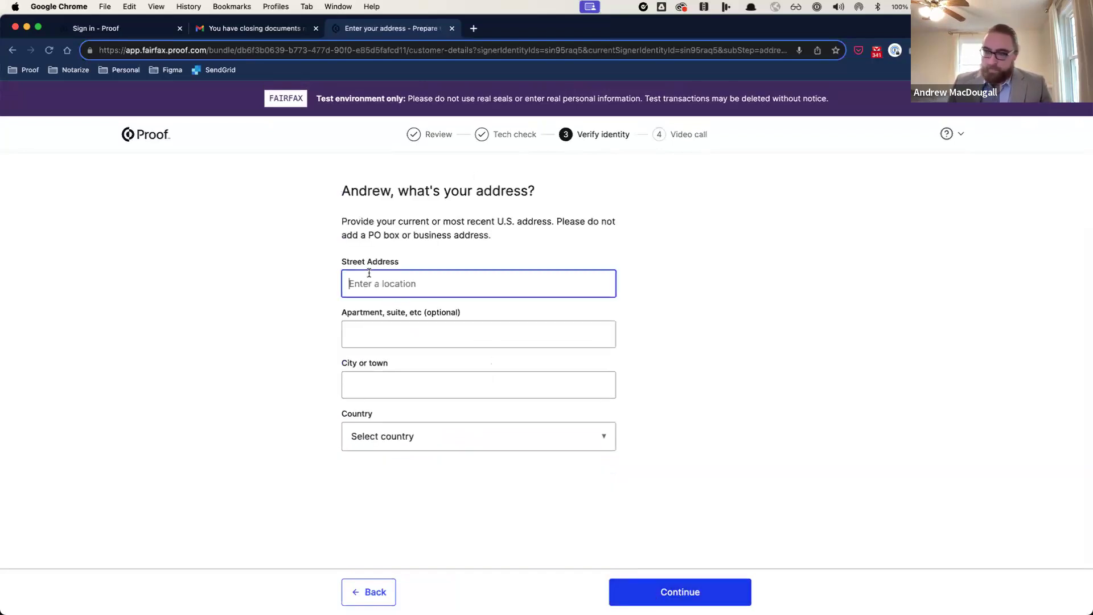
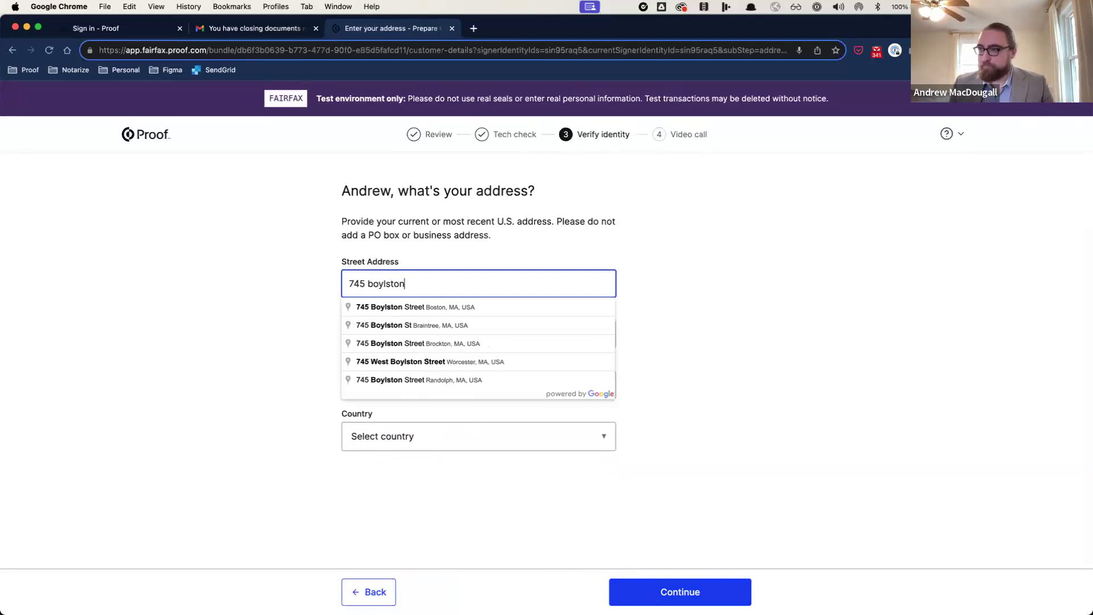
key(Down)
key(Return)
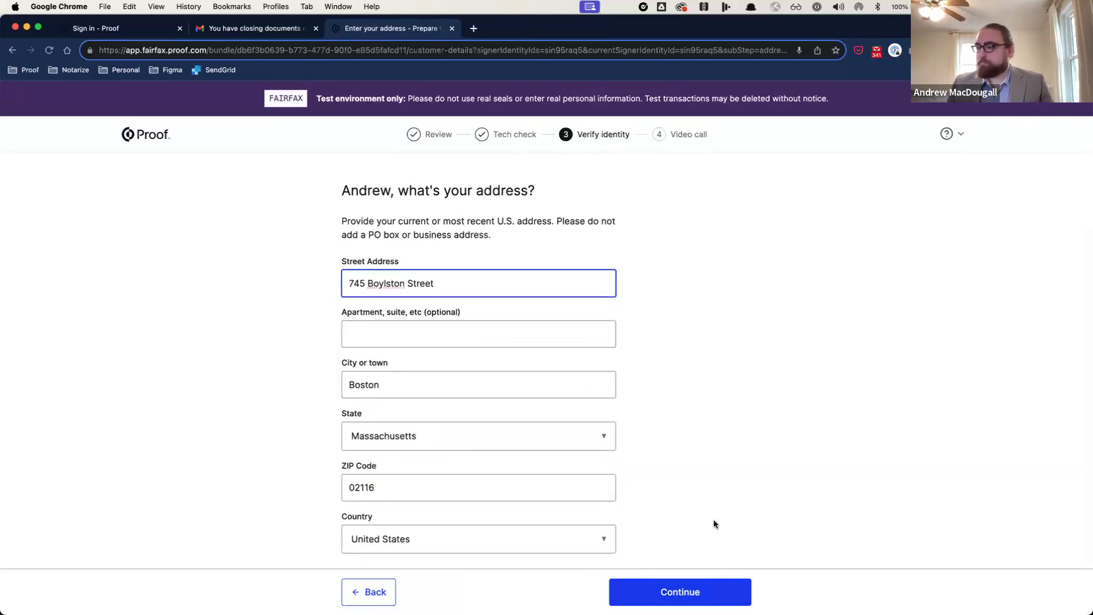
click(731, 586)
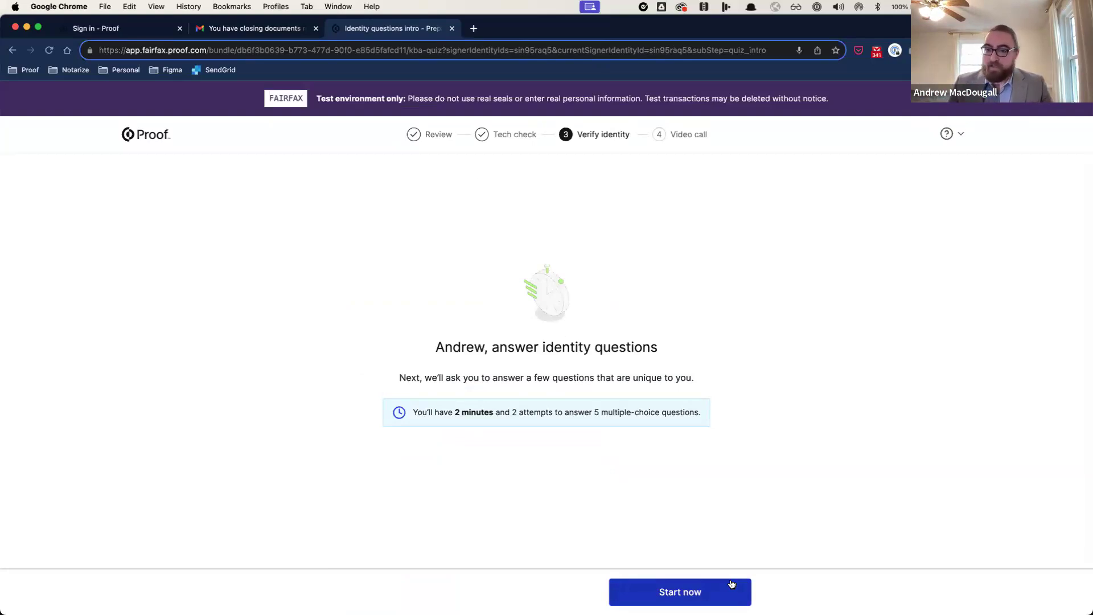
Step: Start the identity quiz and correctly answer the zip code, address and area code questions
click(730, 584)
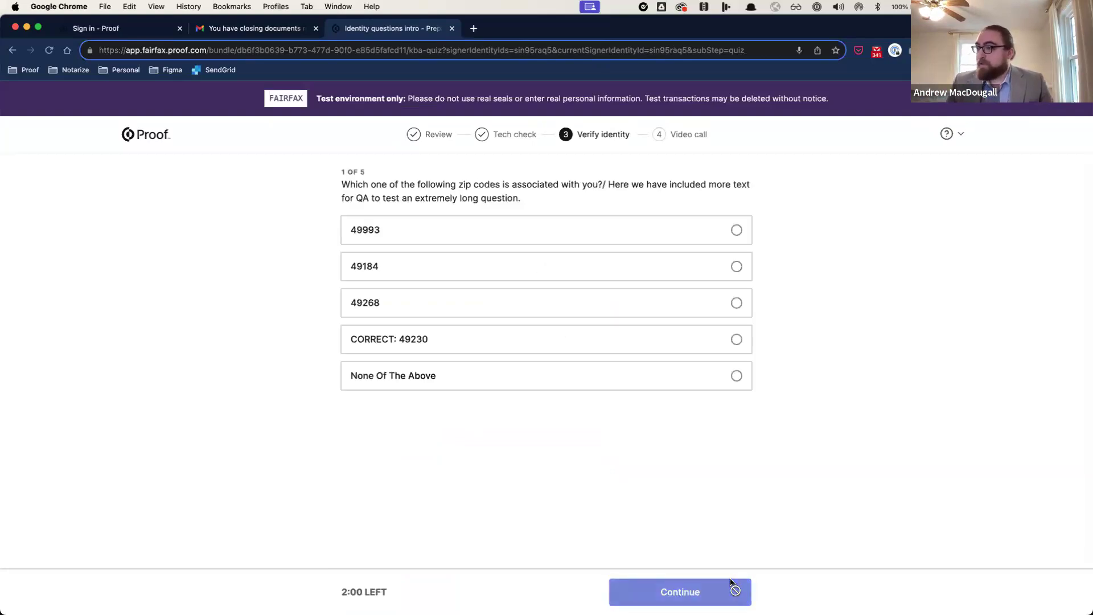
click(401, 339)
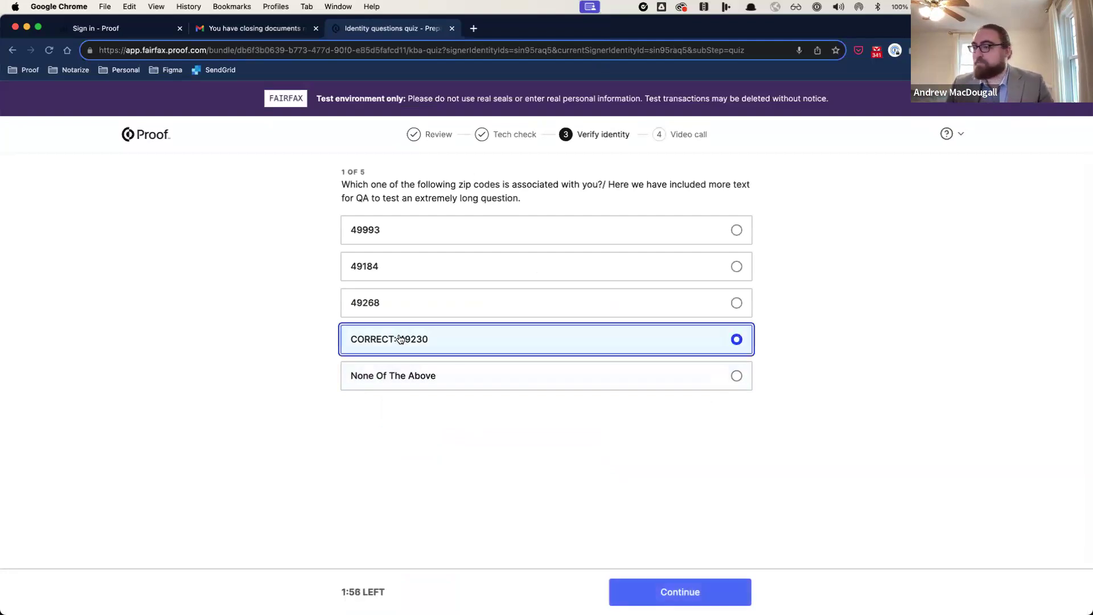
click(706, 595)
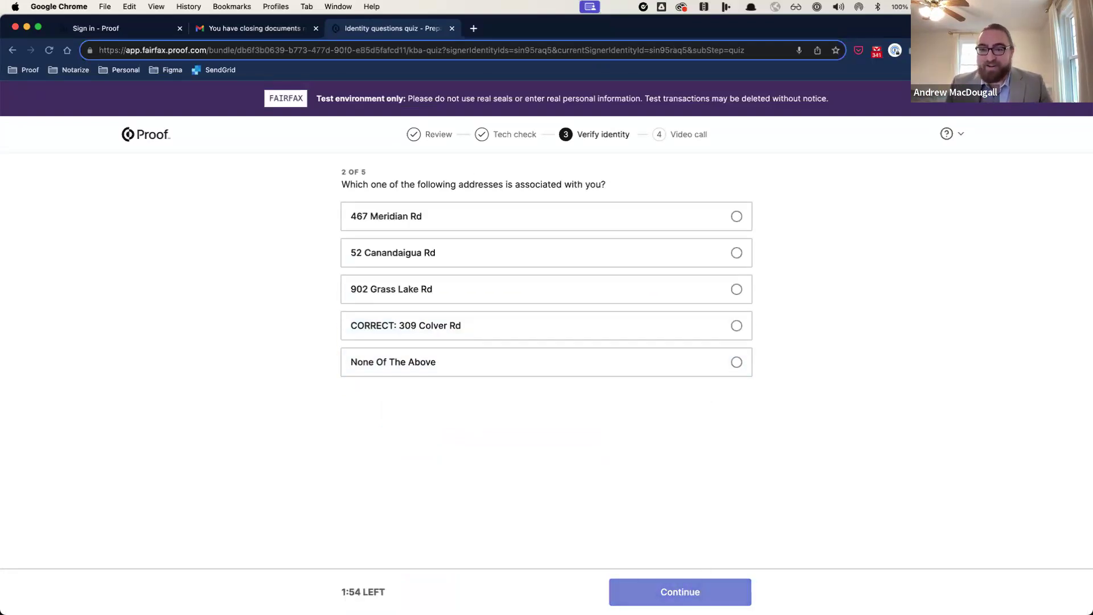
click(471, 326)
click(728, 592)
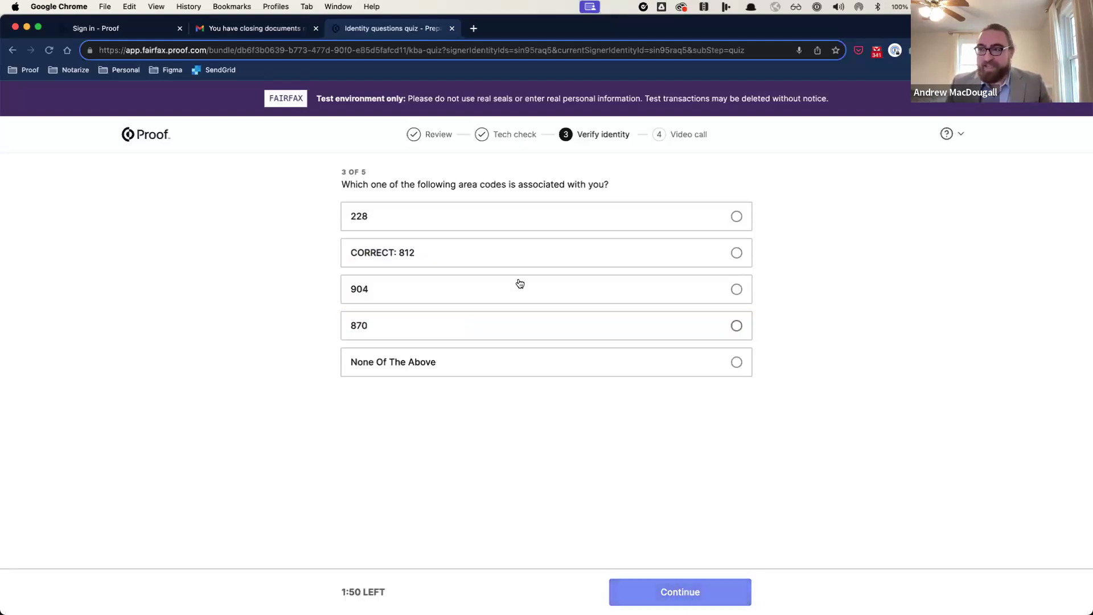
click(514, 256)
click(660, 592)
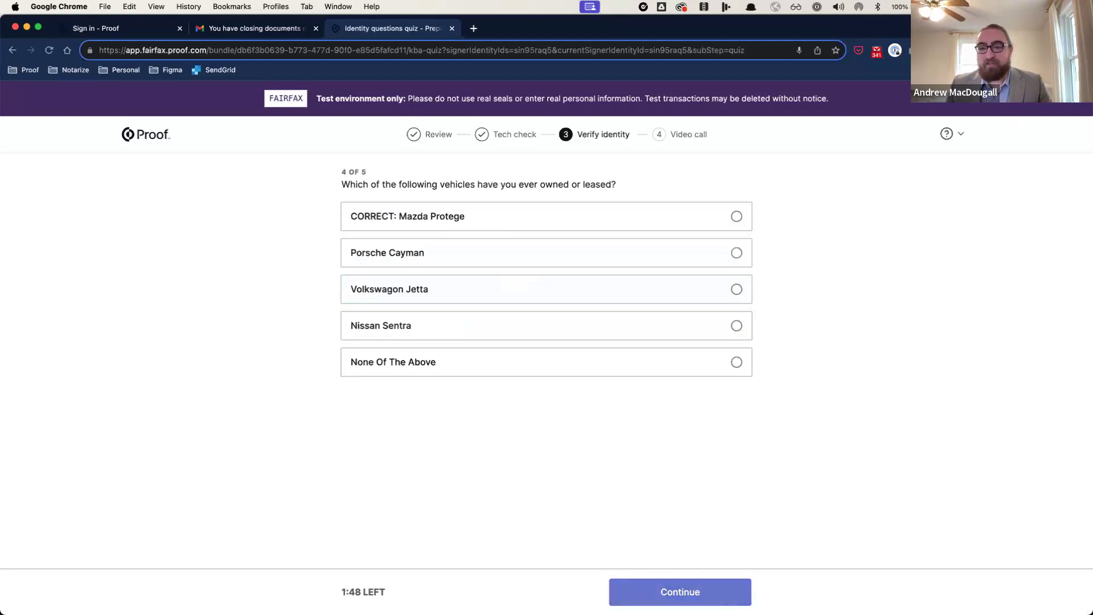
Step: Answer Mazda Protege as the vehicle and Jasper as the county, then continue past the quiz
click(588, 223)
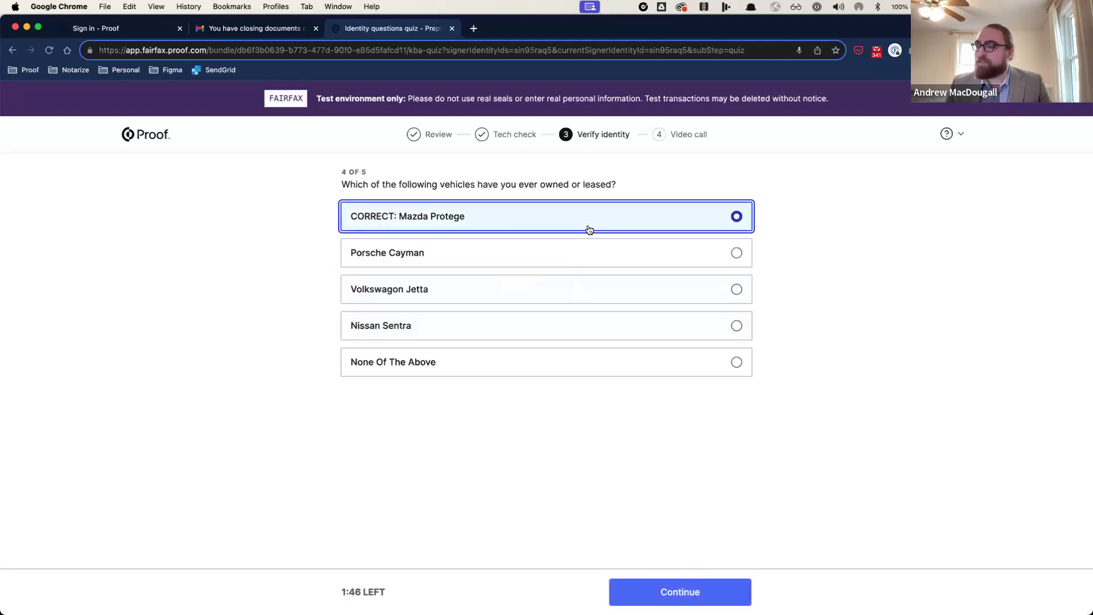
click(738, 581)
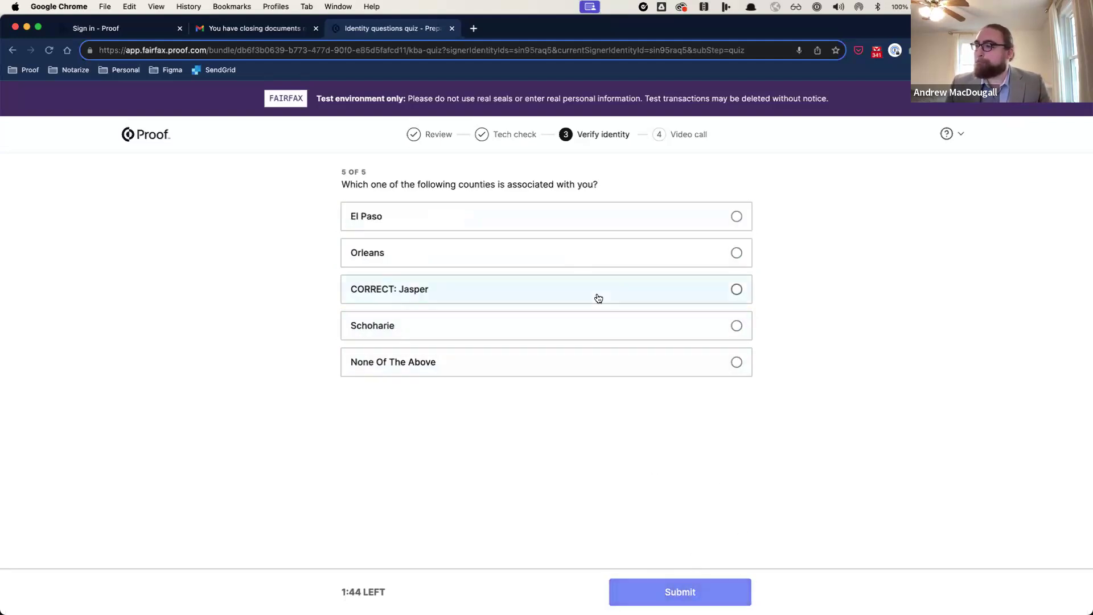
click(595, 294)
click(713, 588)
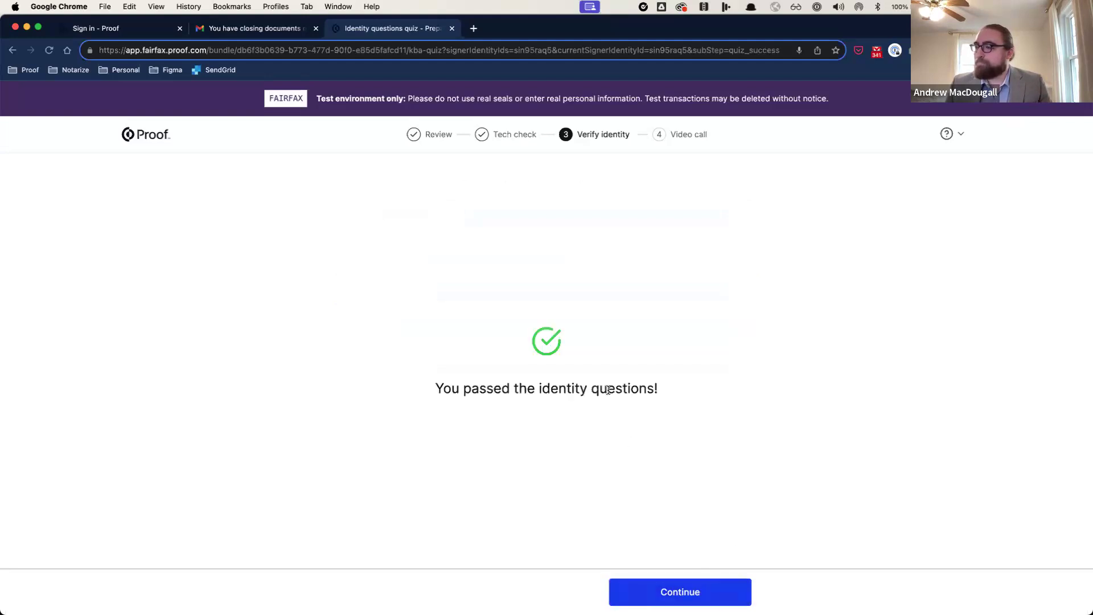
click(723, 596)
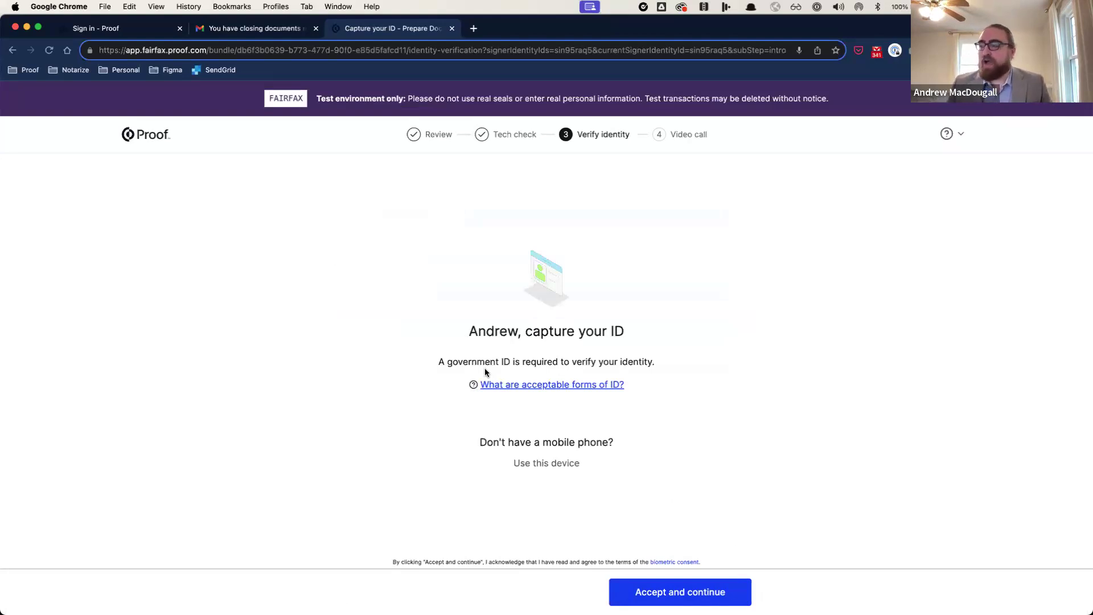
Step: Choose to capture a United States driver's license on this device
click(570, 470)
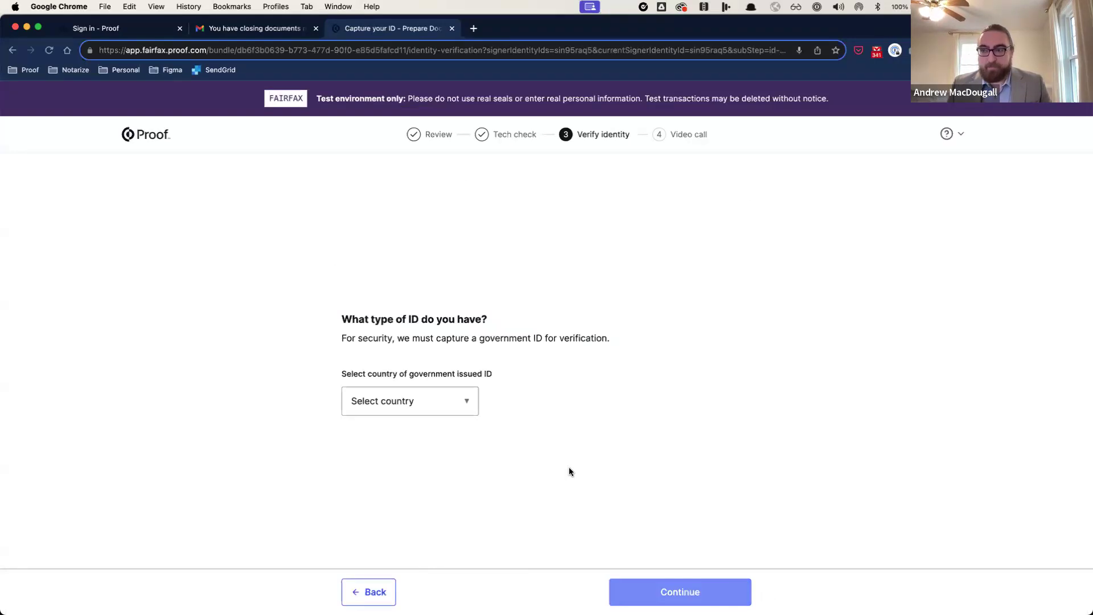
click(445, 416)
click(446, 419)
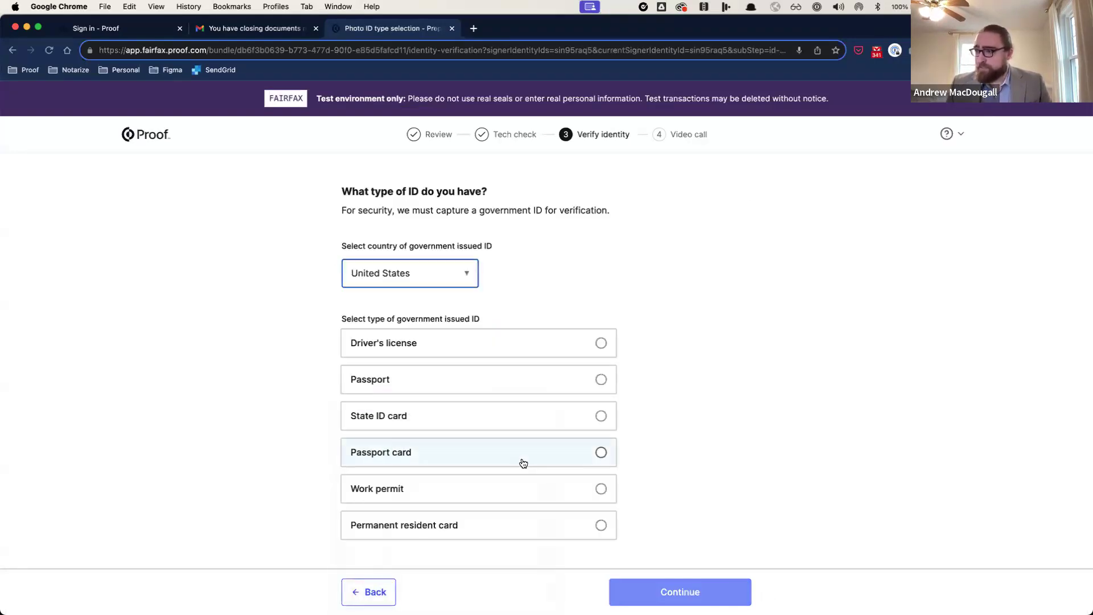
click(490, 353)
key(Tab)
key(Return)
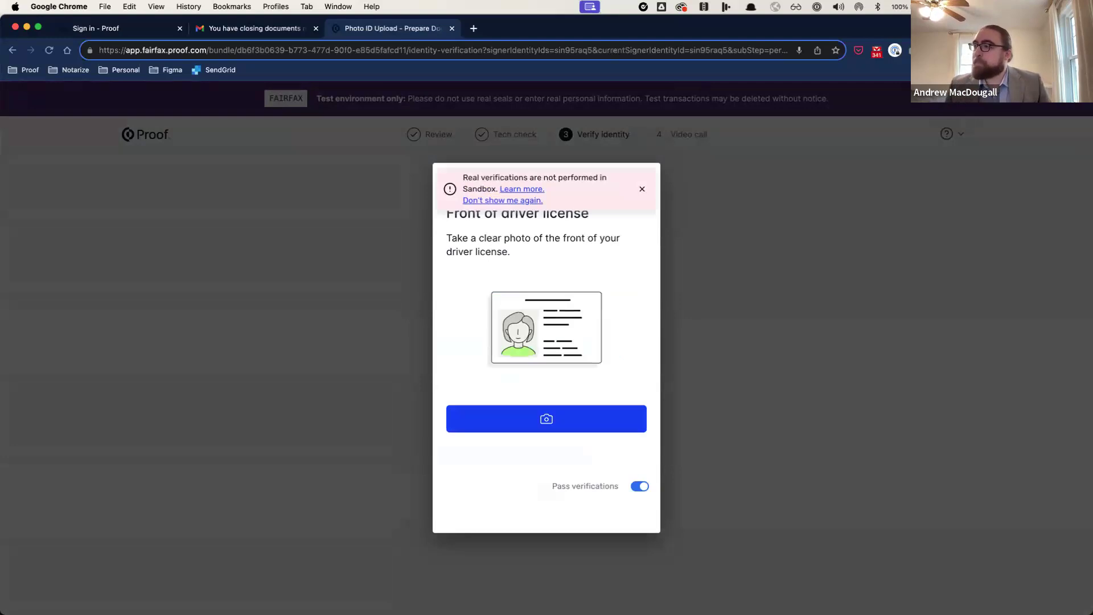
Step: Photograph and accept the front and back of the driver's license
click(599, 426)
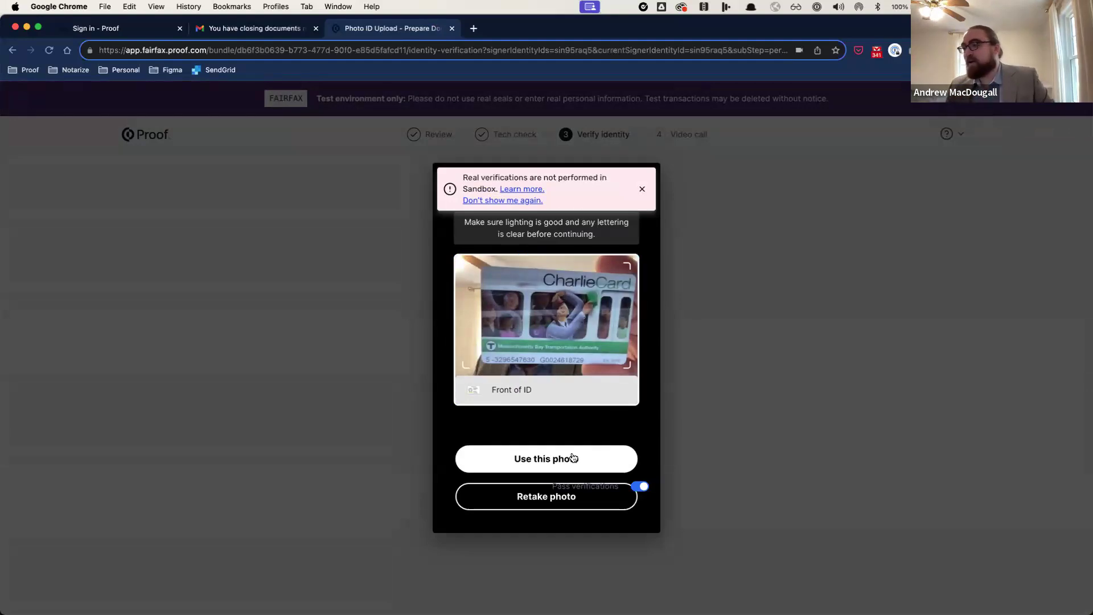
click(573, 457)
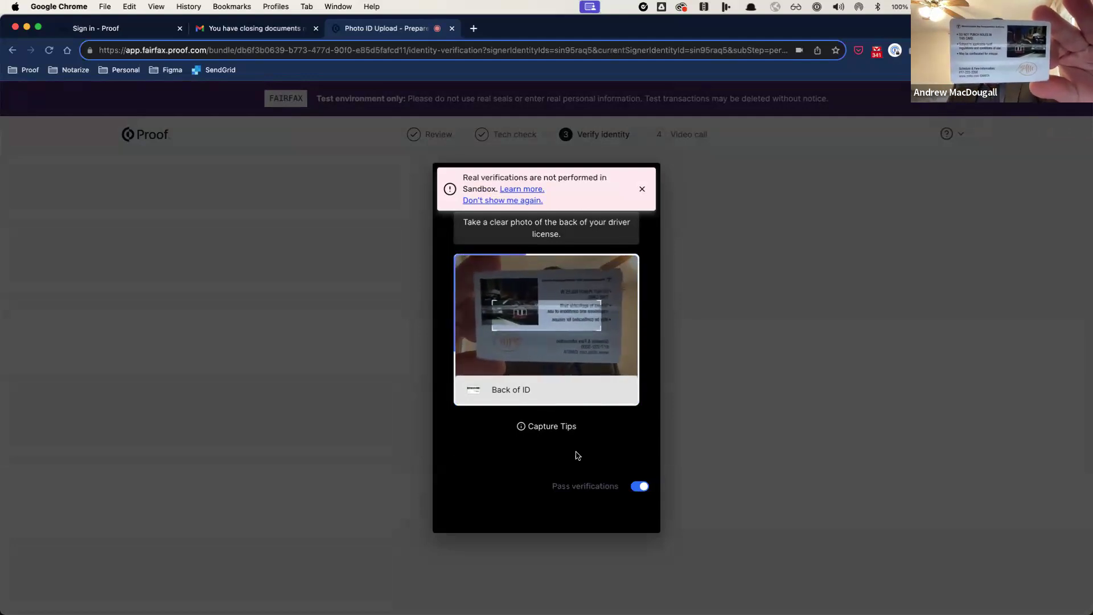
click(529, 494)
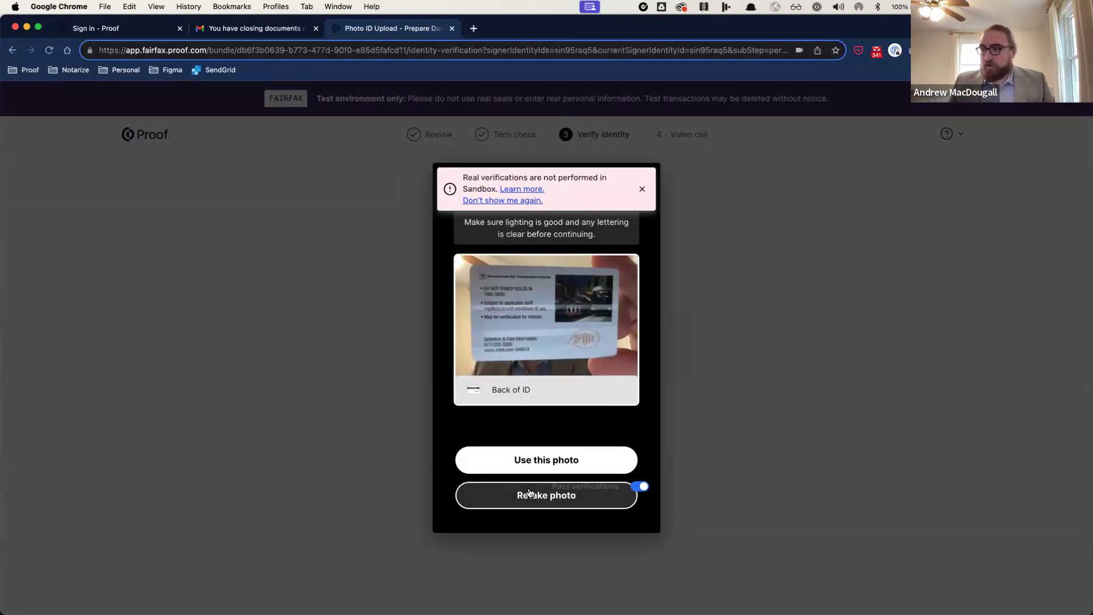
click(535, 461)
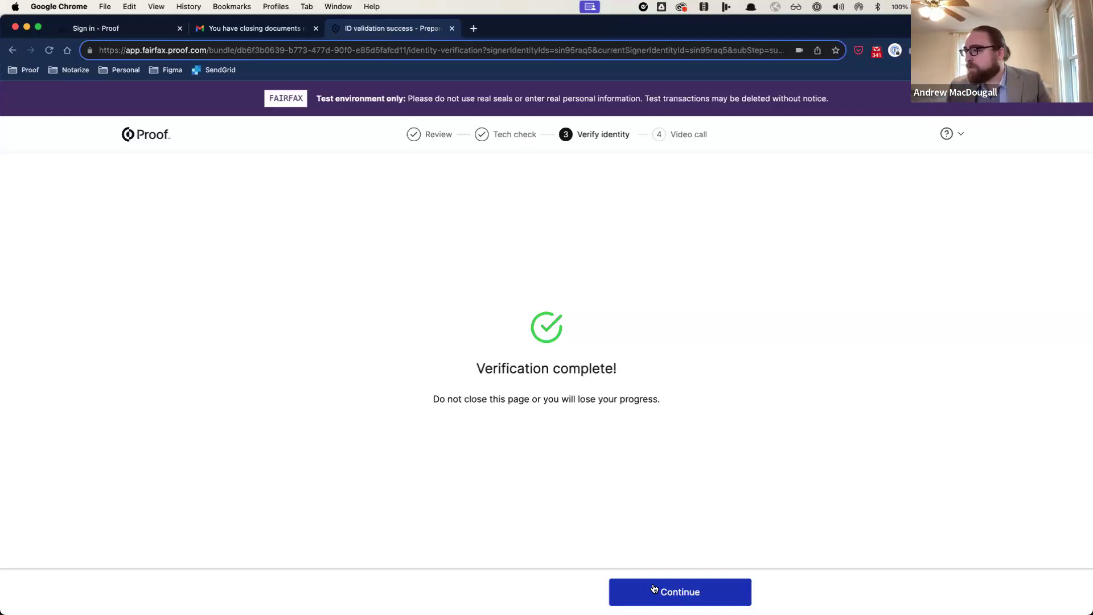
Step: Continue from Verification complete to the notary video call step
click(654, 588)
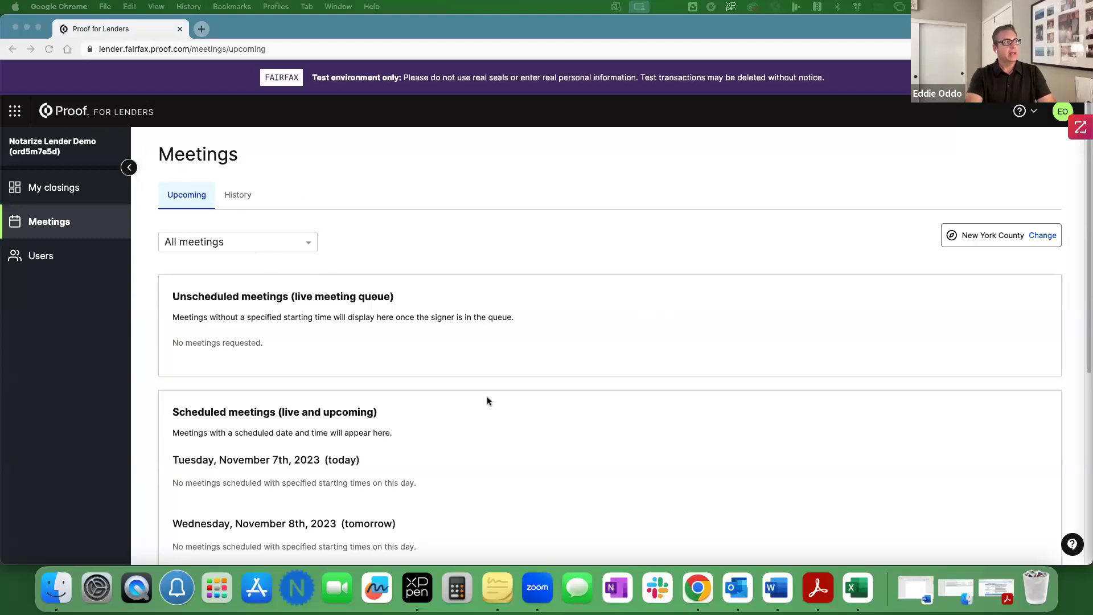
Step: Scroll the Upcoming meetings page while waiting for the eClose loan modification meeting to appear
scroll(537, 384, down, 1)
scroll(538, 386, down, 1)
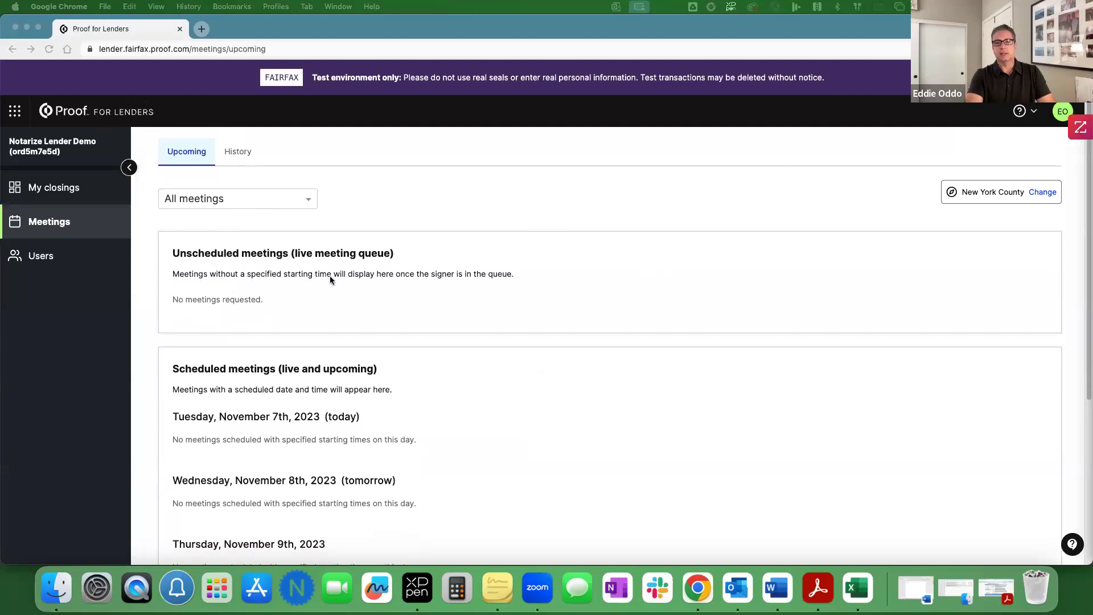
scroll(329, 275, up, 1)
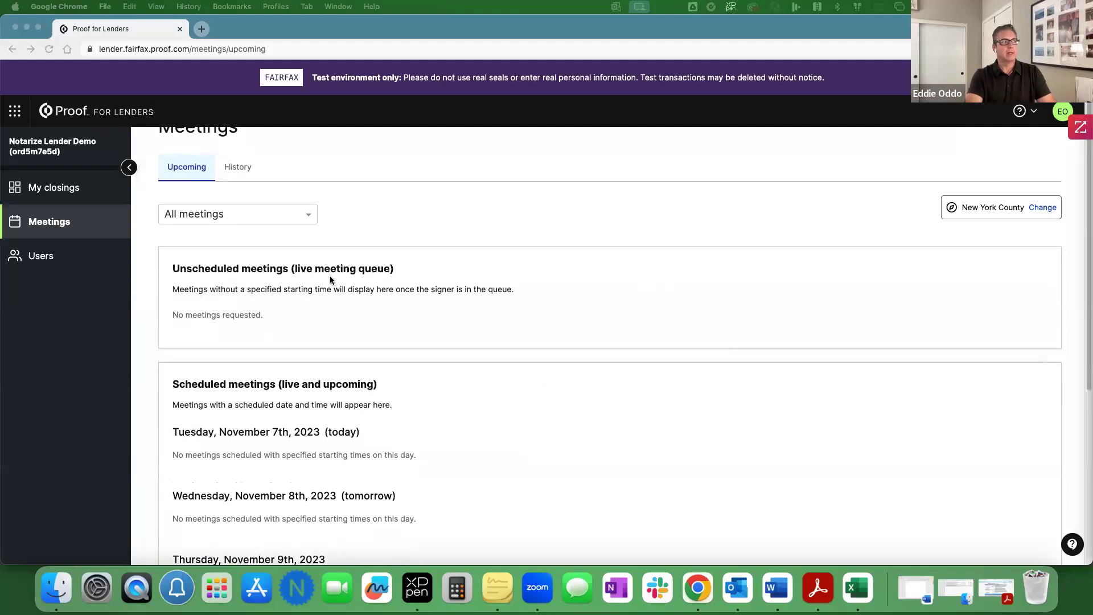
scroll(330, 279, up, 1)
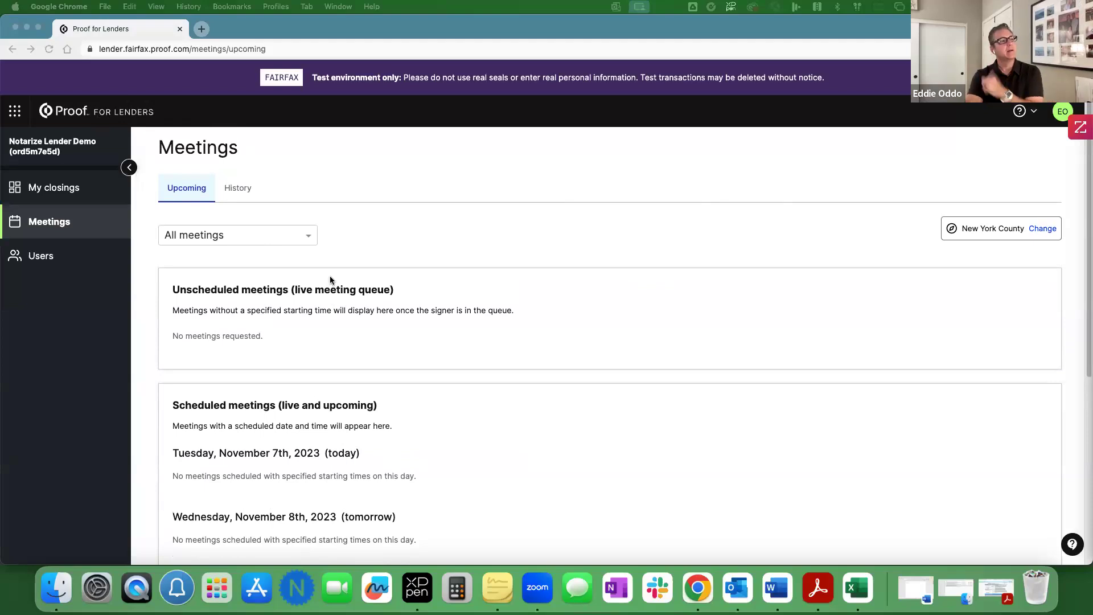
scroll(493, 405, down, 5)
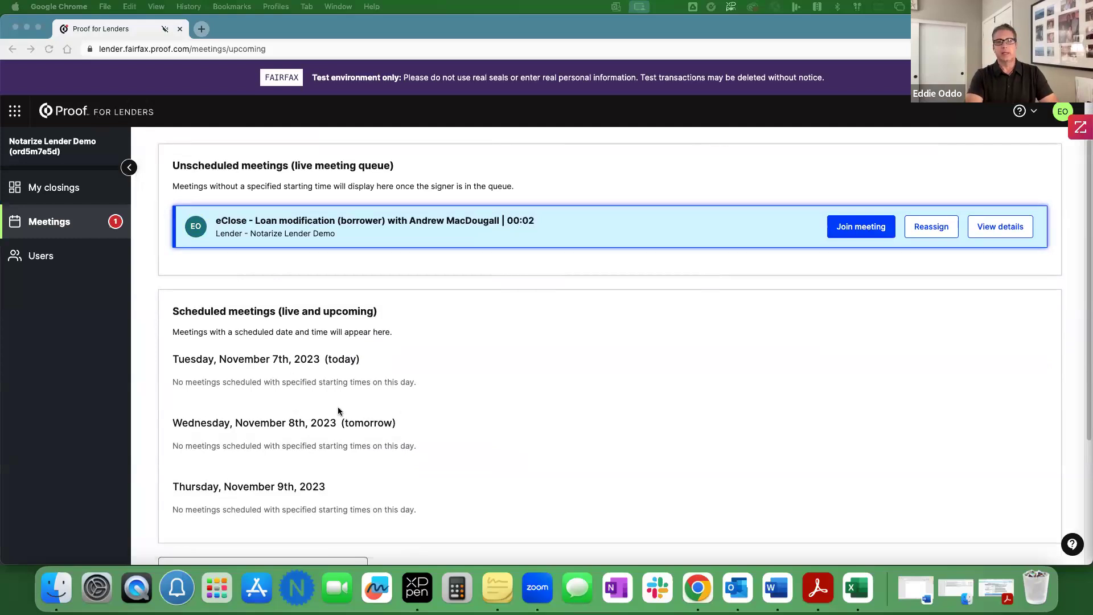
Step: Join the queued eClose Loan modification meeting from the Upcoming meetings list
scroll(506, 442, up, 4)
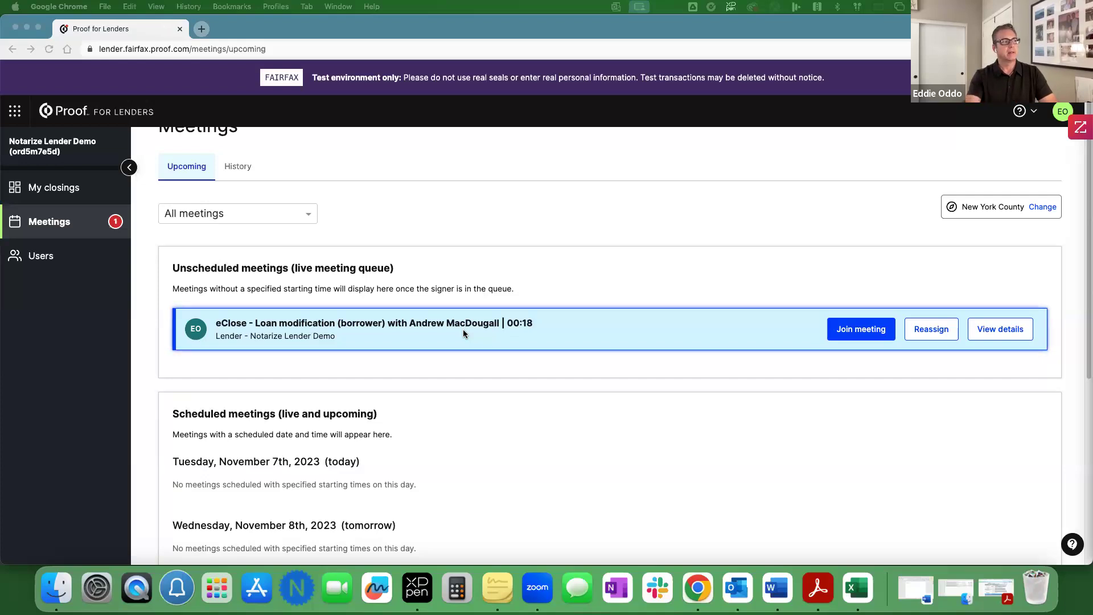
click(869, 334)
click(847, 329)
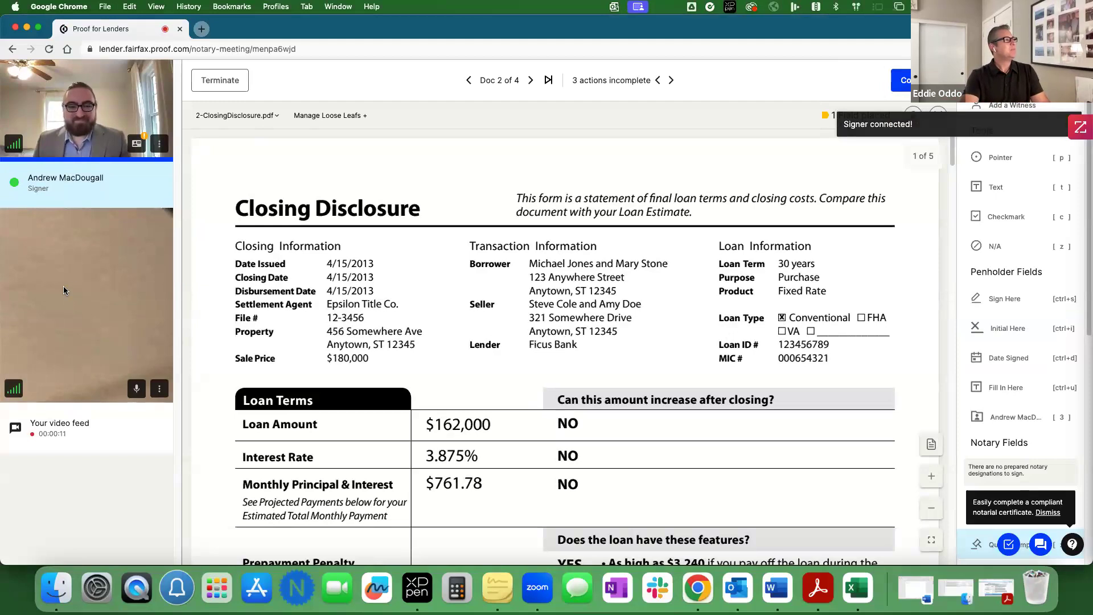
Step: Set the notary's A/V webcam to FaceTime HD Camera, then mute the notary's microphone
click(158, 392)
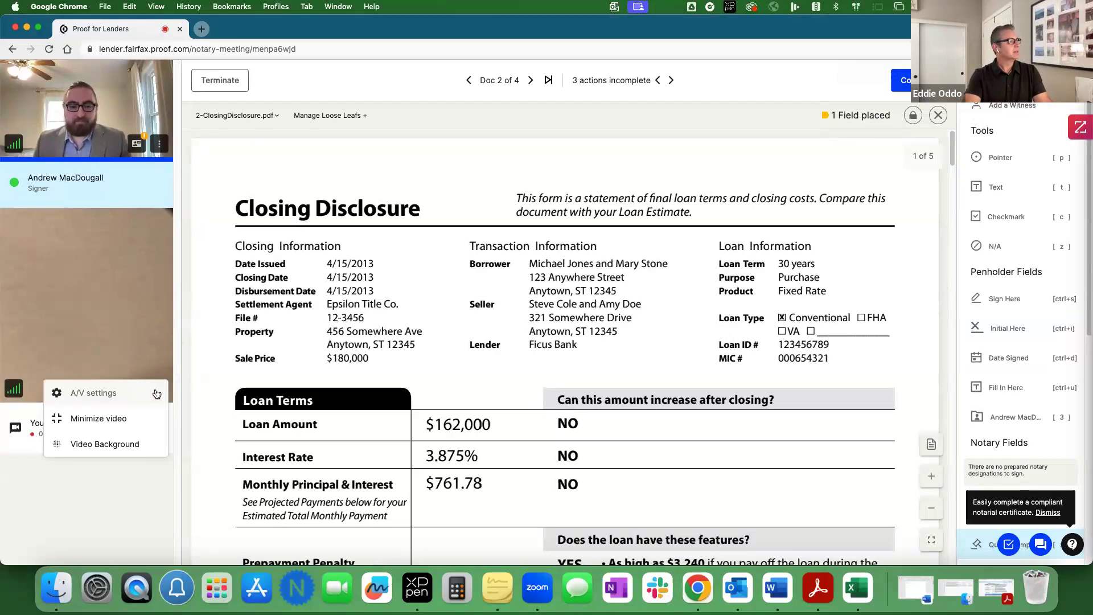
click(117, 474)
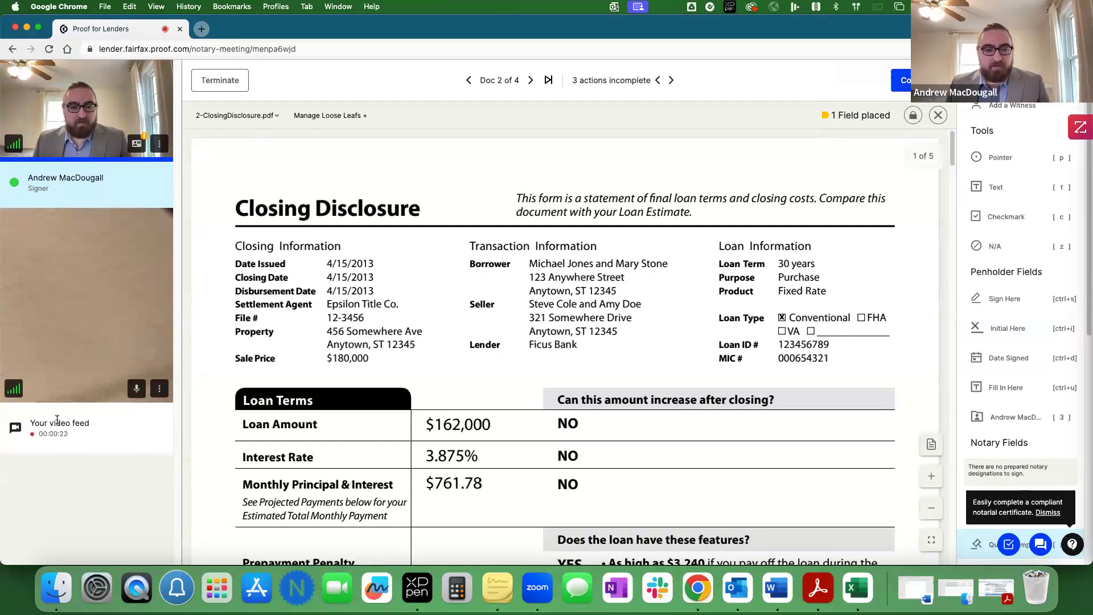
click(159, 391)
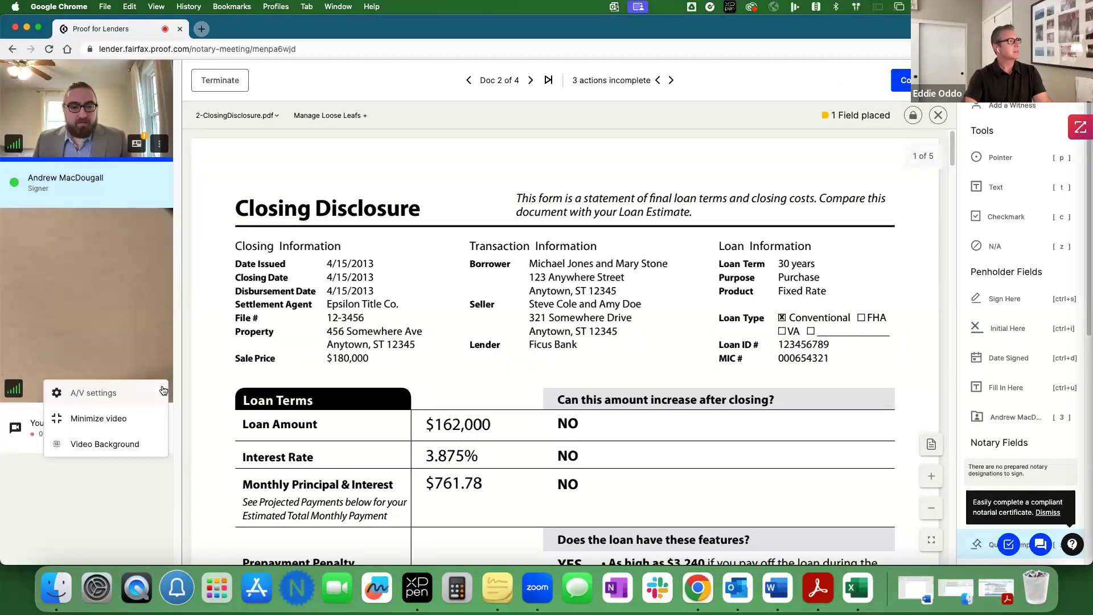
click(94, 394)
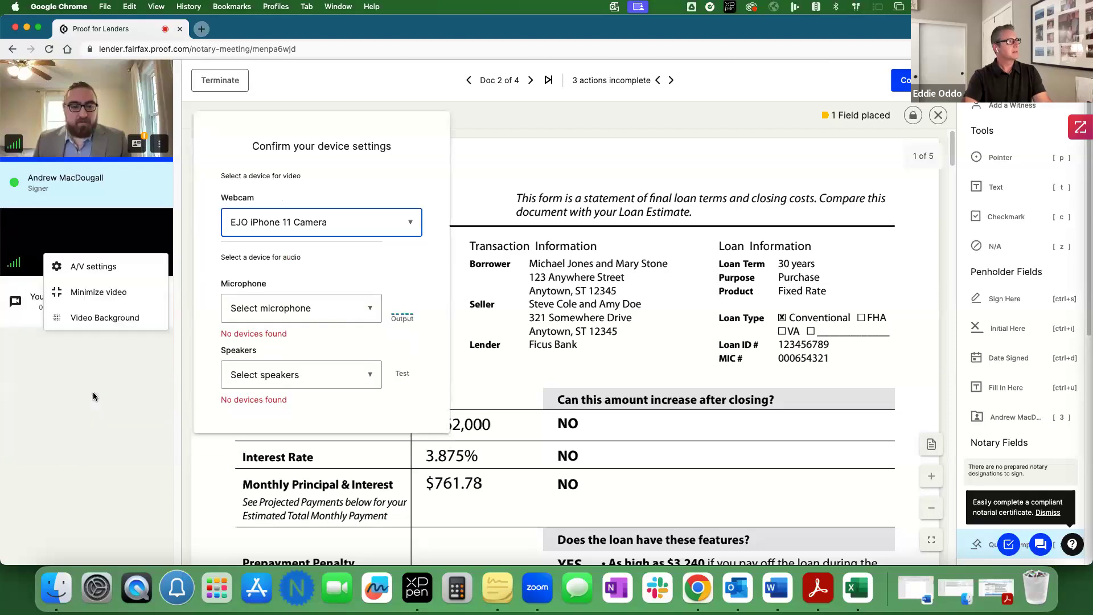
click(379, 230)
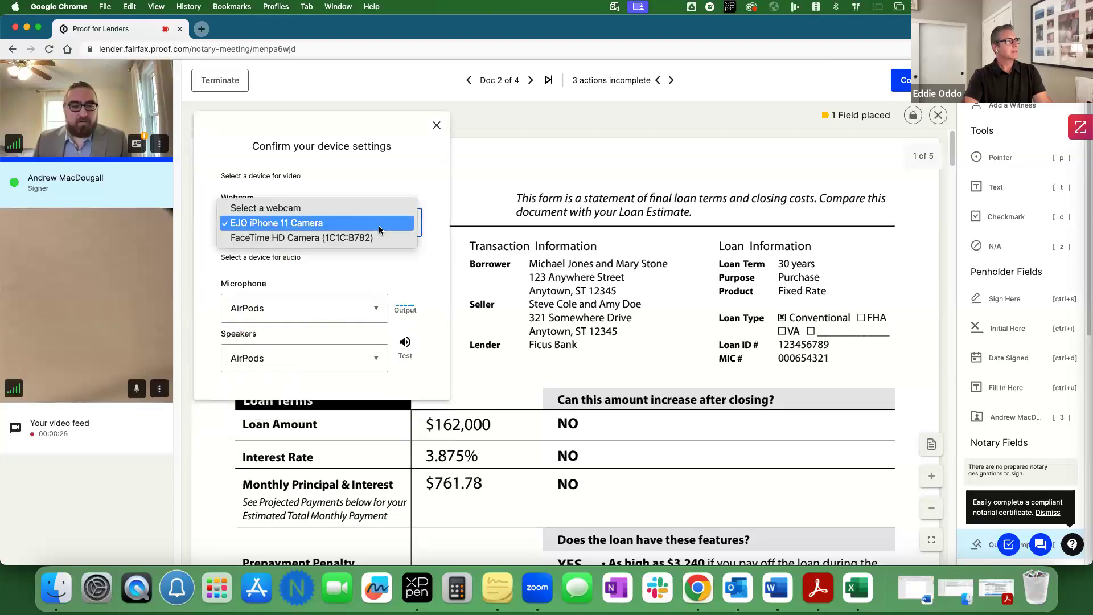
click(309, 238)
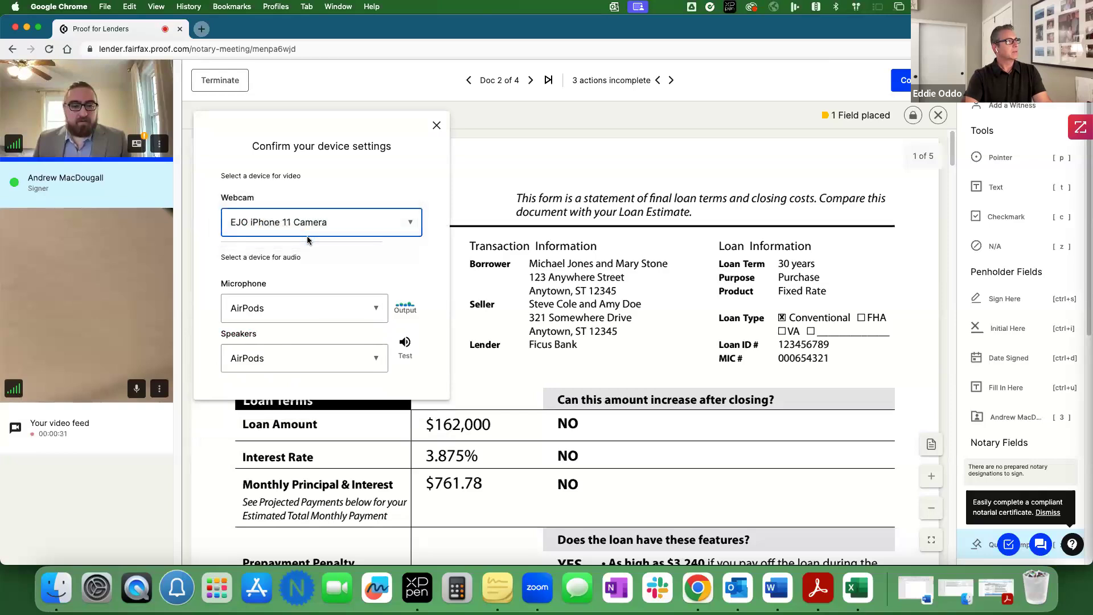
click(436, 125)
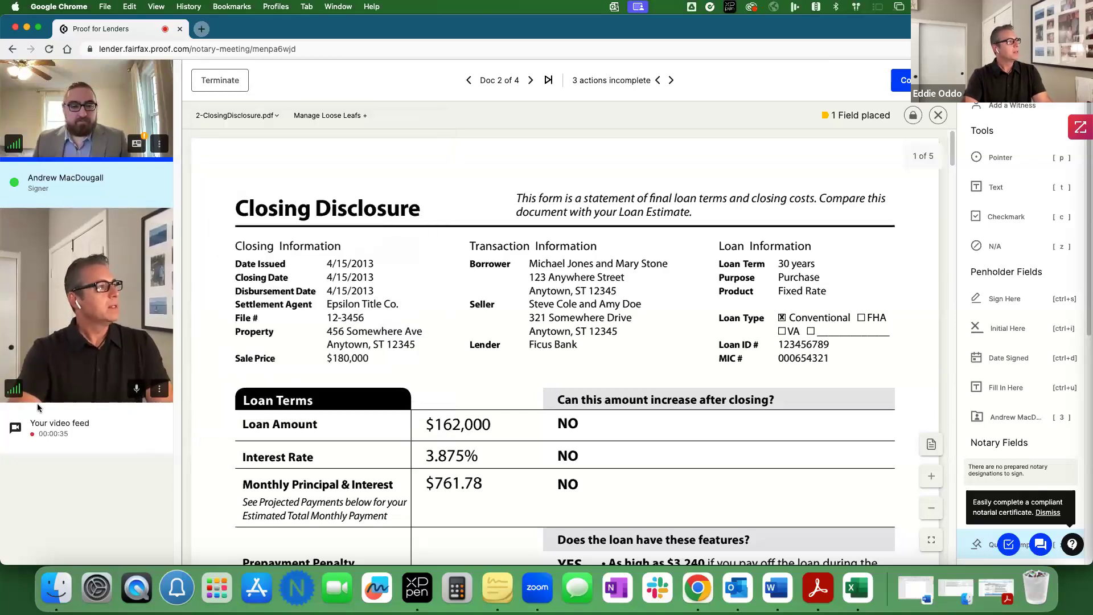
click(136, 388)
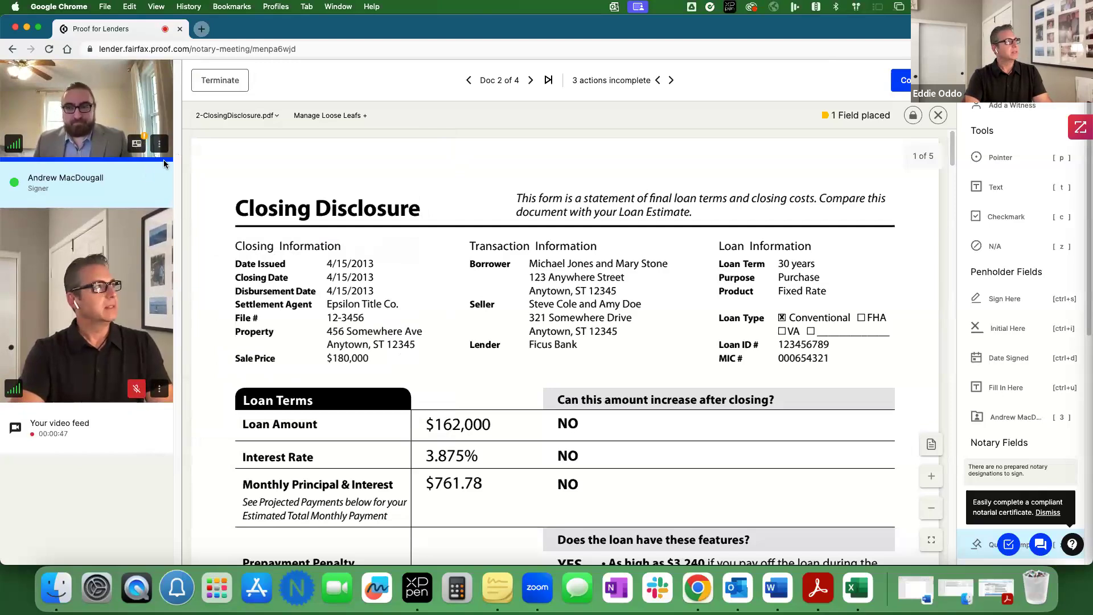
Step: Open the signer's ID verification, view the ID card's back, then go to the Selfie tab
click(135, 143)
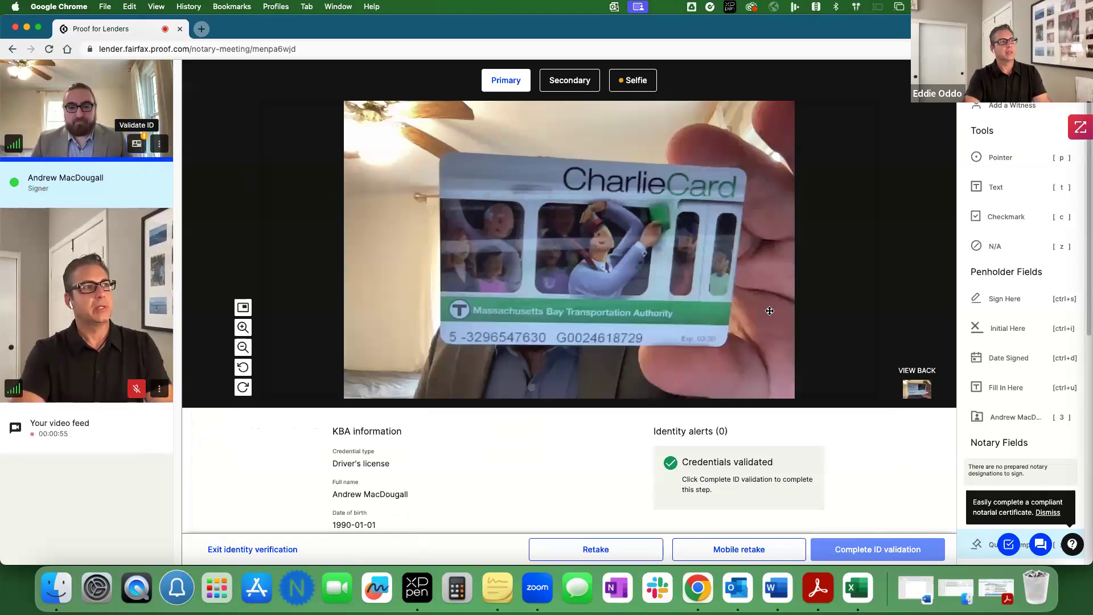
click(916, 392)
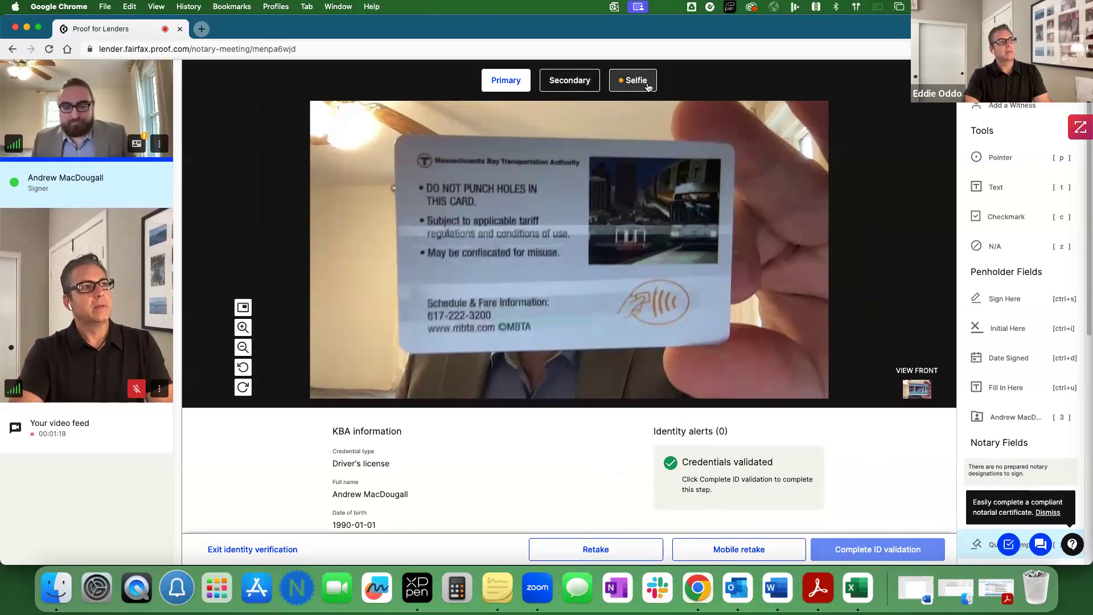
click(635, 80)
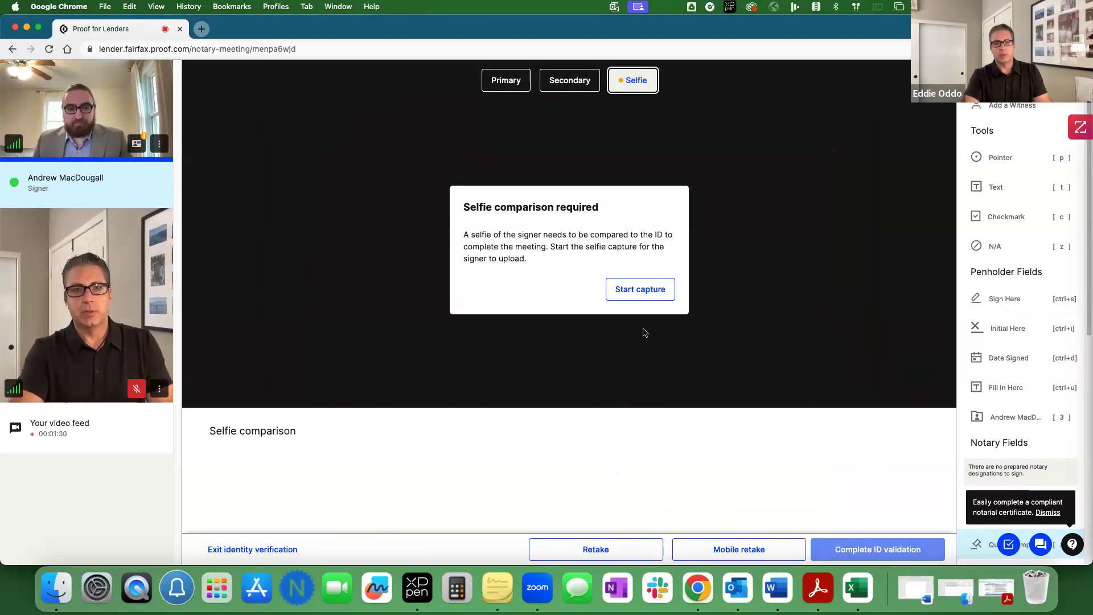
Step: Start capture in the Selfie comparison required dialog
click(649, 294)
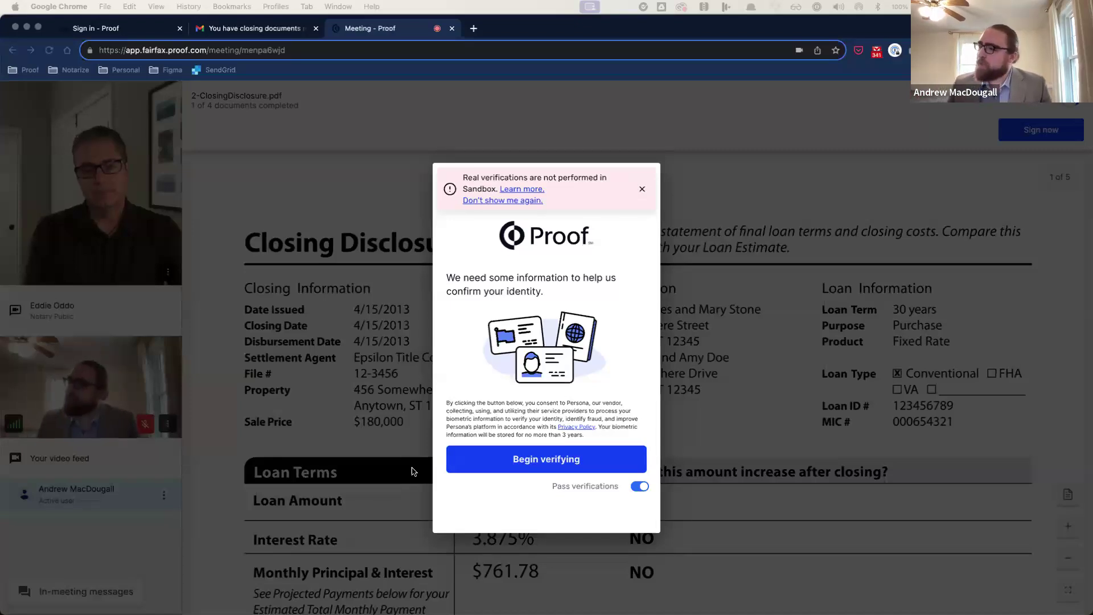
Step: Begin the signer's verification with United States and Driver License as the ID
click(506, 462)
click(506, 462)
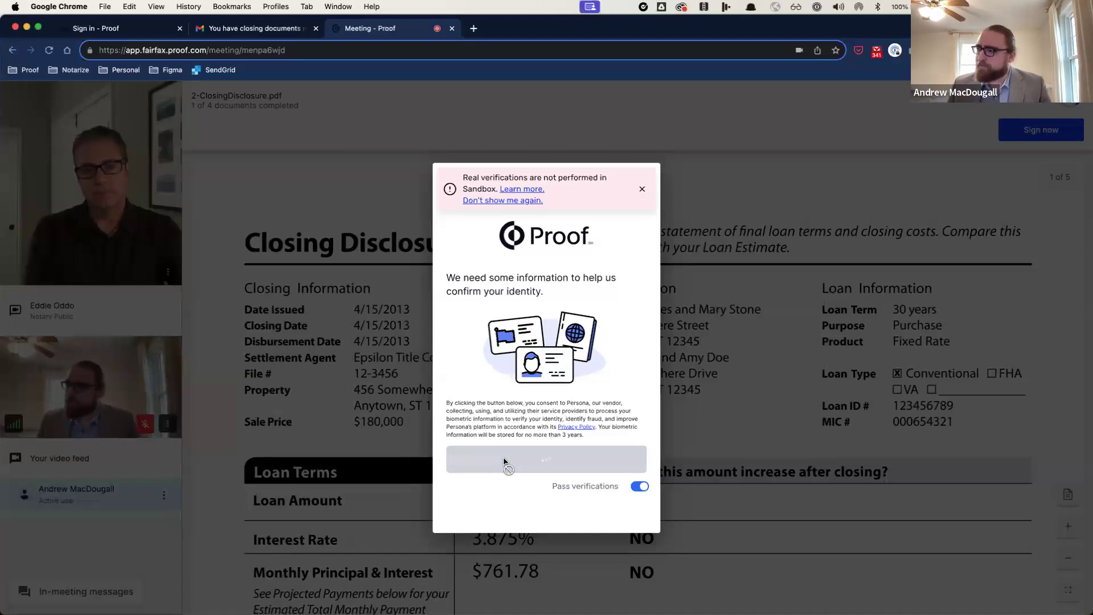
click(485, 299)
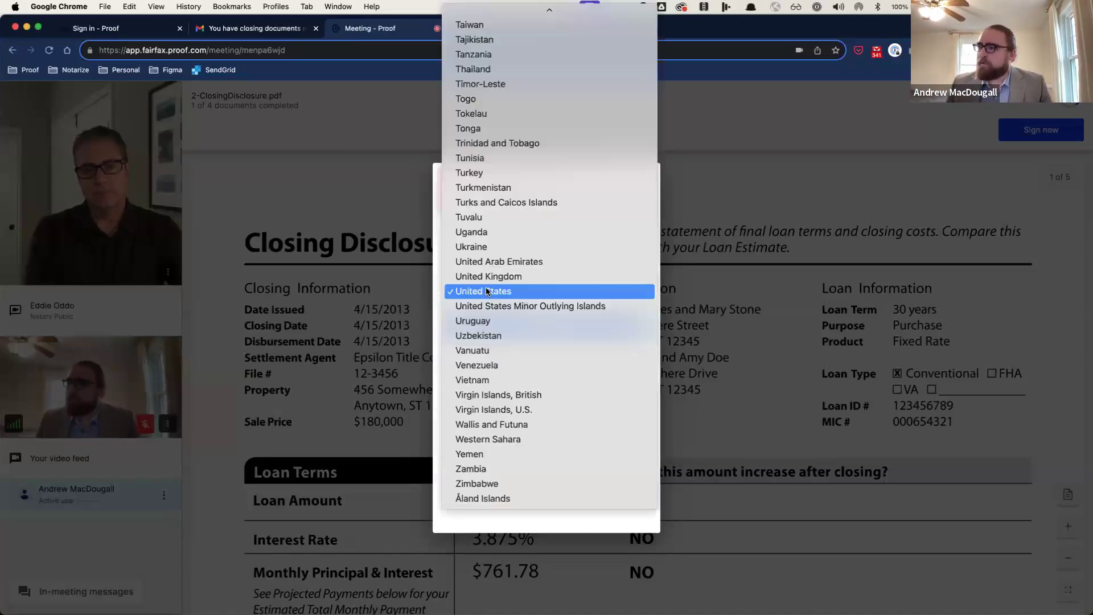
click(487, 292)
click(490, 320)
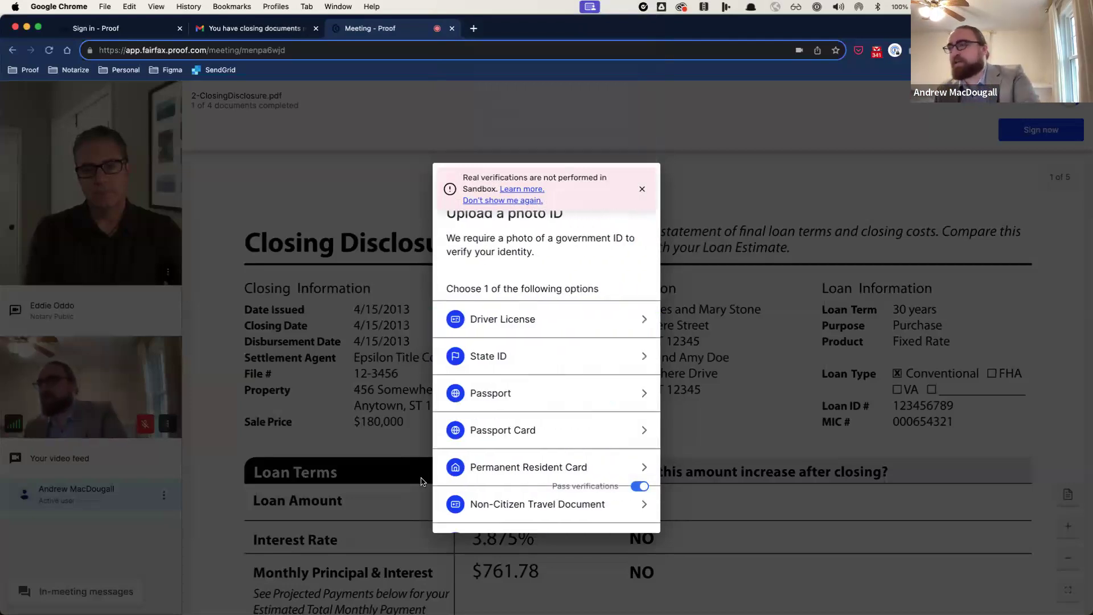
click(573, 317)
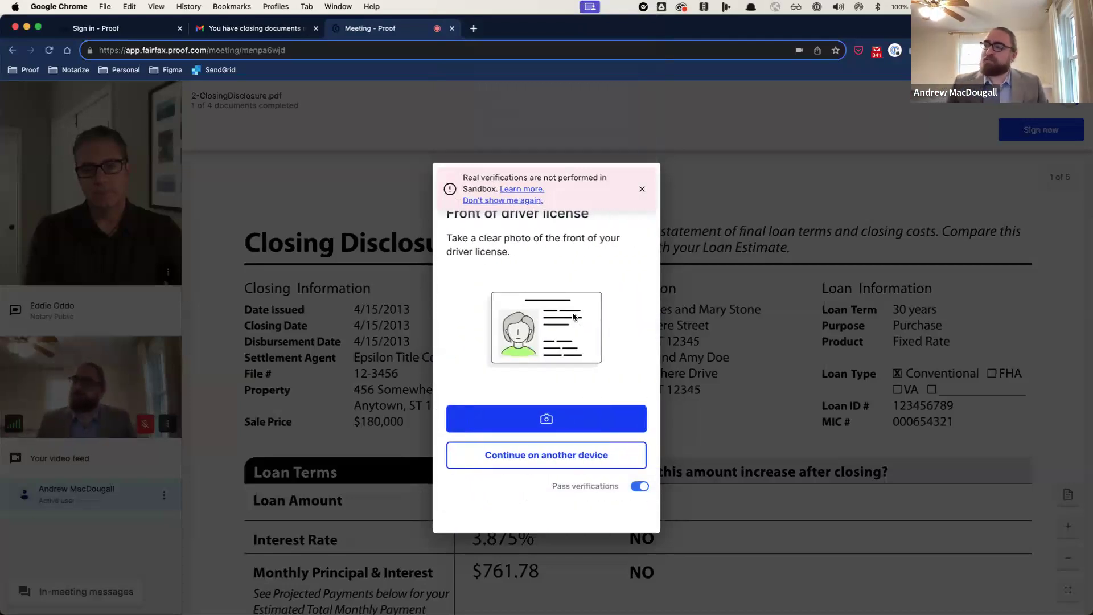
Step: Take and submit photos of the license front and its back barcode
click(577, 414)
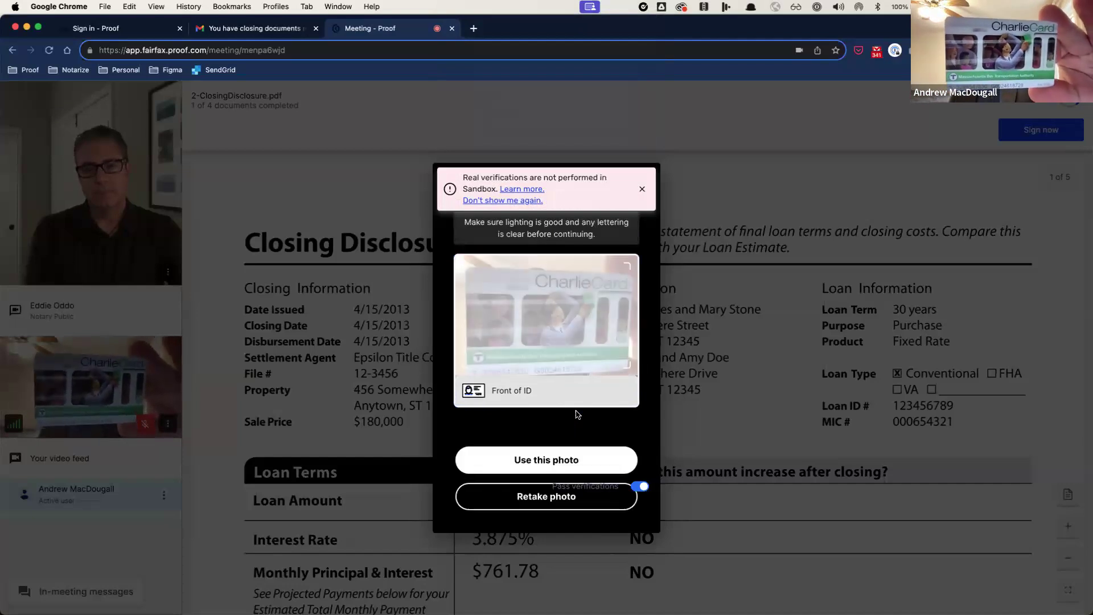
click(569, 459)
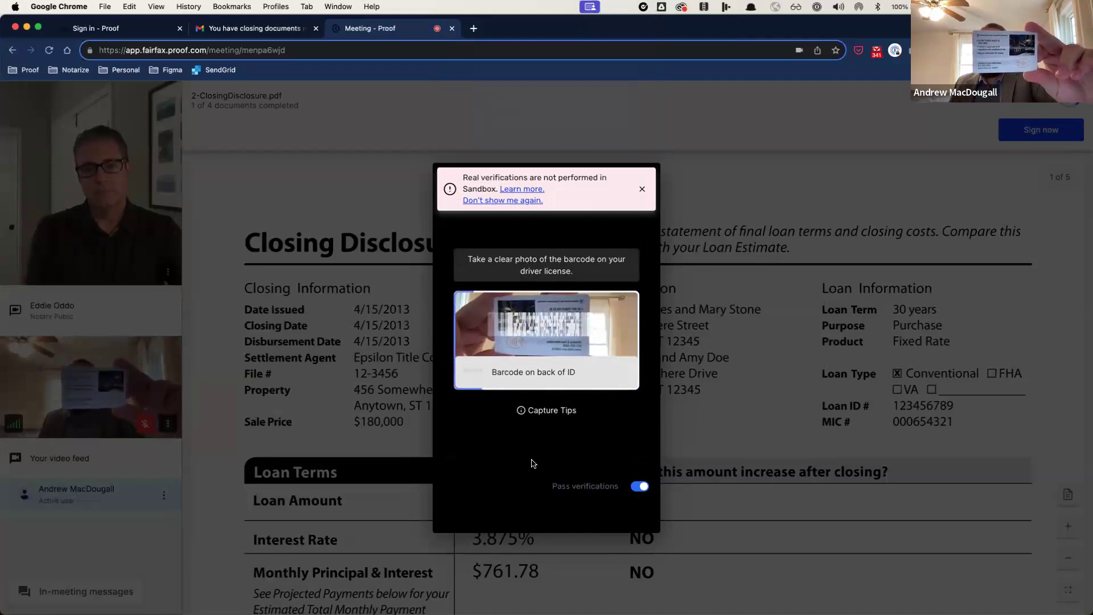
click(530, 497)
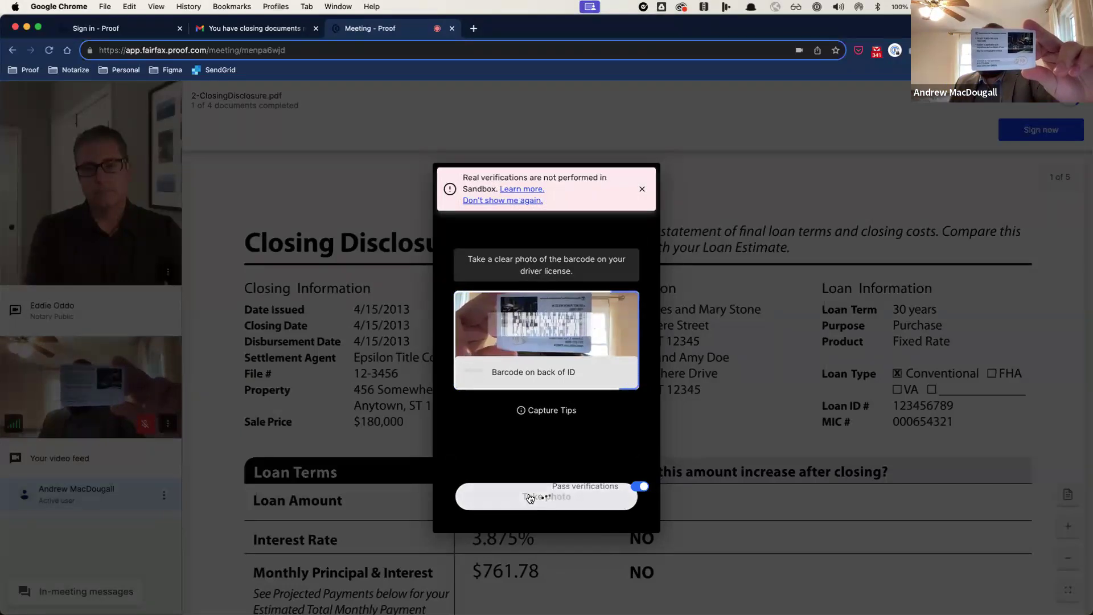
click(537, 462)
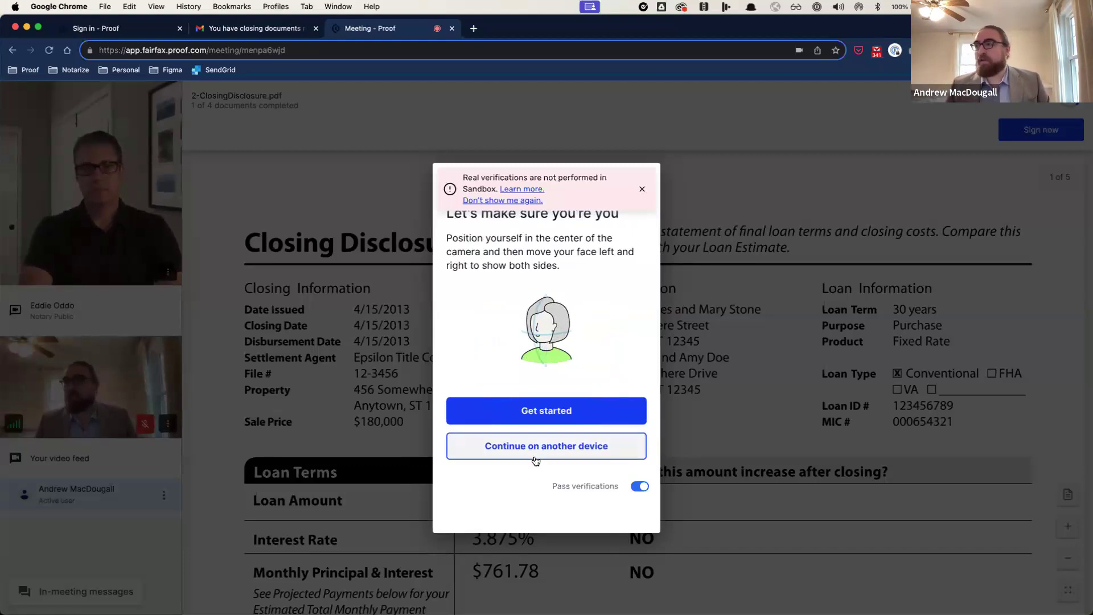
Step: Dismiss the Sandbox banner, complete the selfie face capture, and finish with Done
click(642, 190)
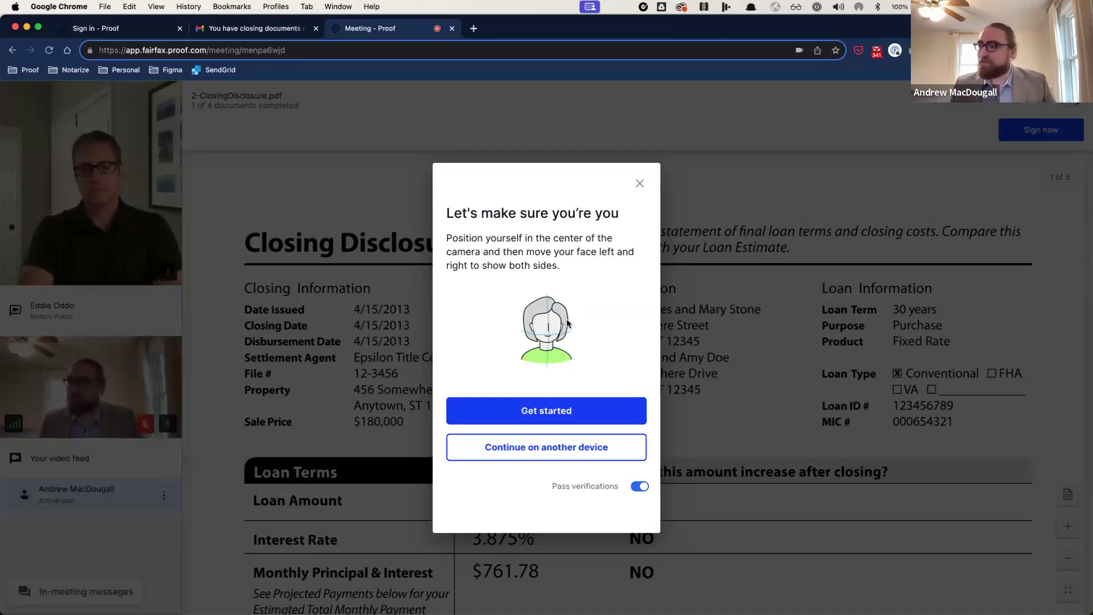
click(602, 419)
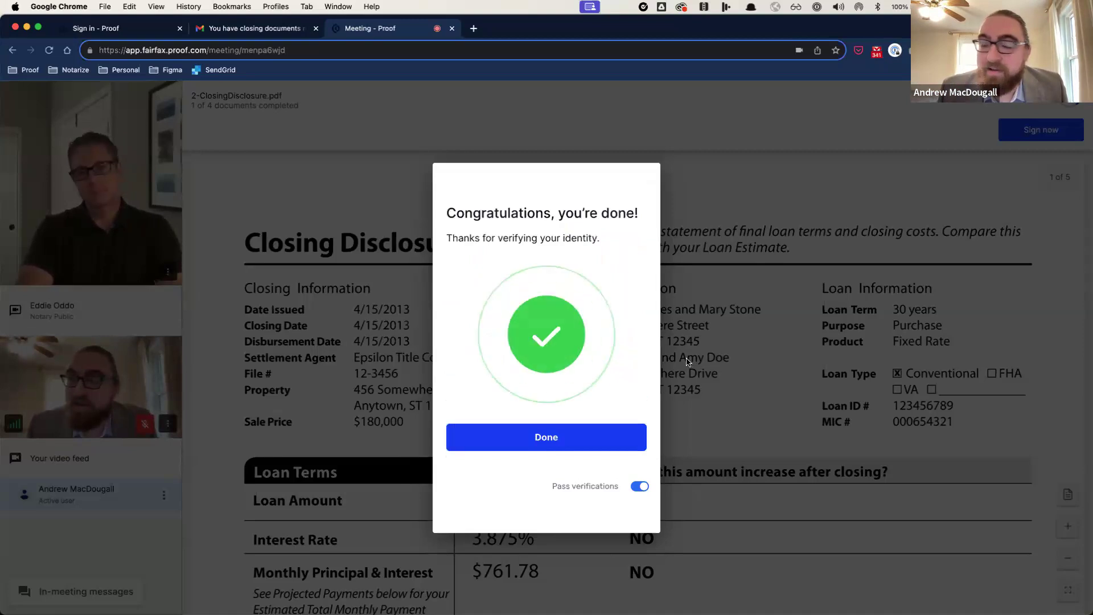
click(564, 436)
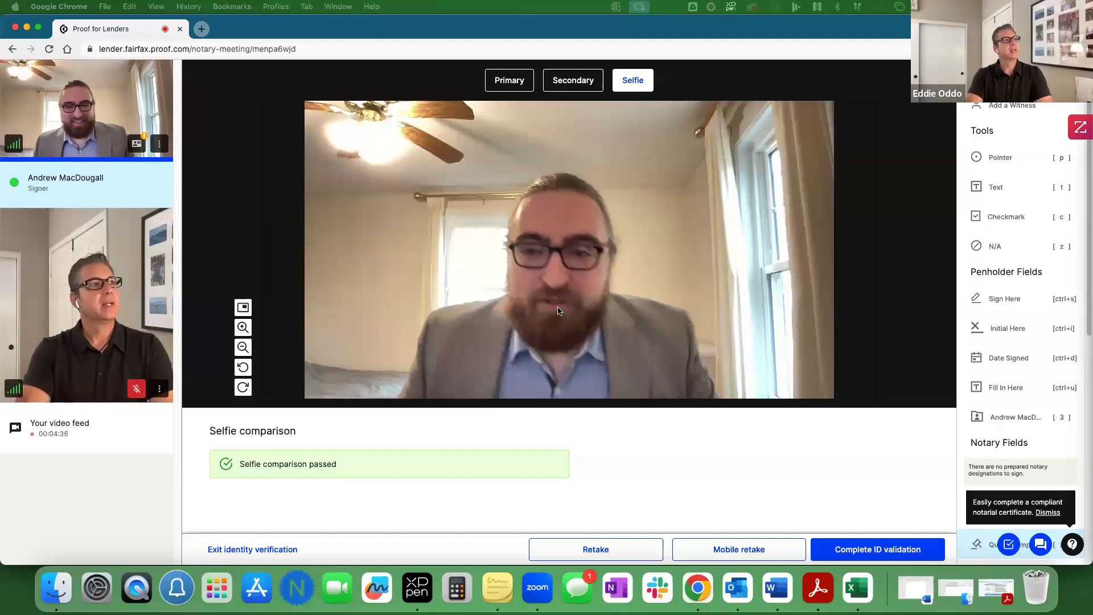
Step: Recheck the ID front and passed selfie, complete ID validation, and return to Doc 2 of 4
click(510, 83)
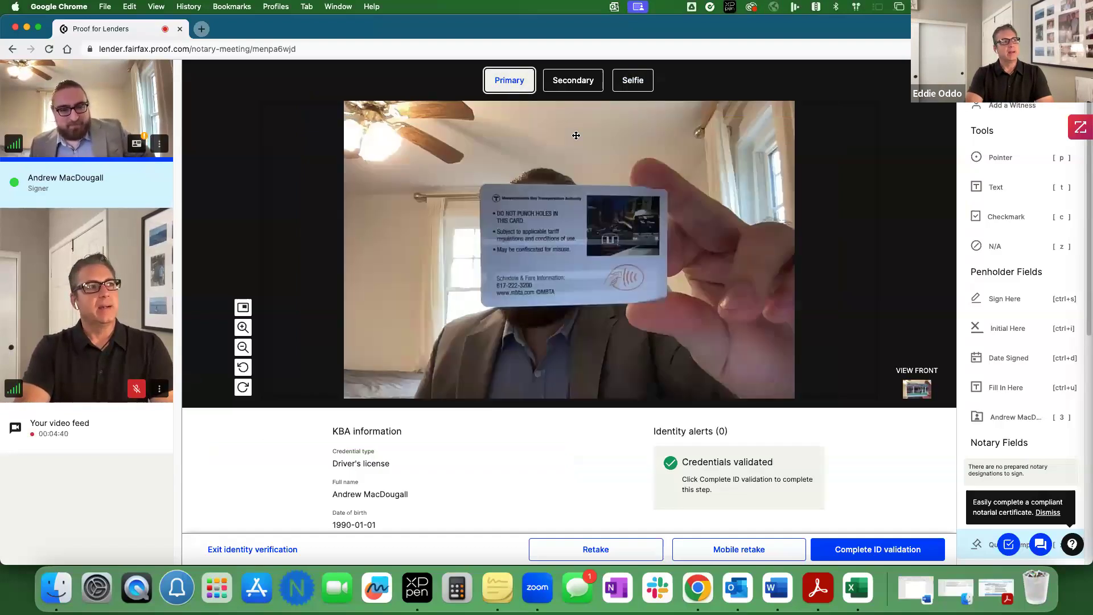
click(916, 389)
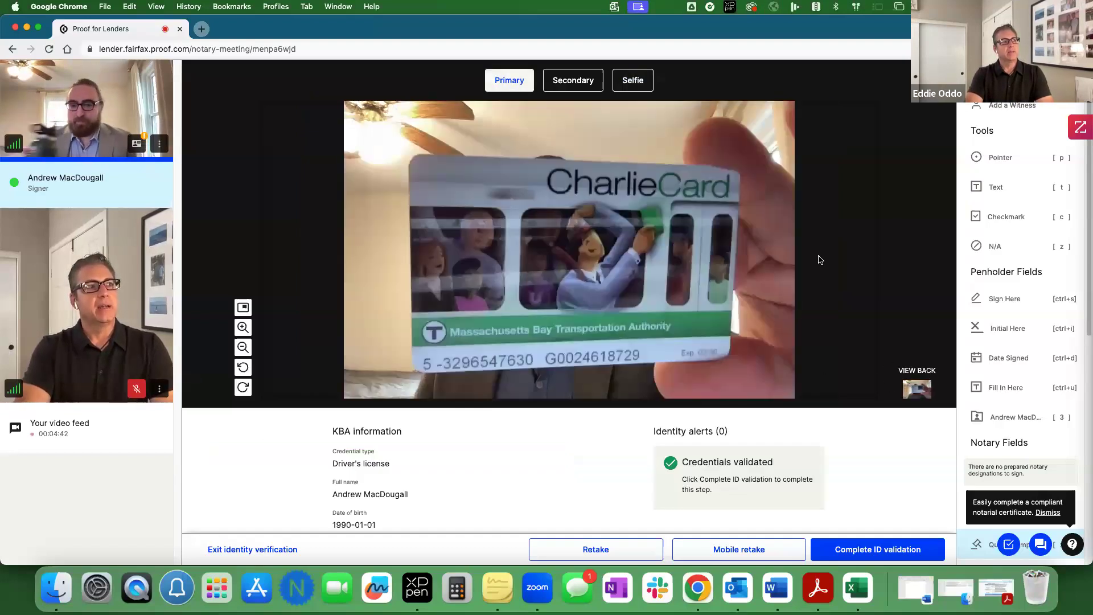
click(633, 80)
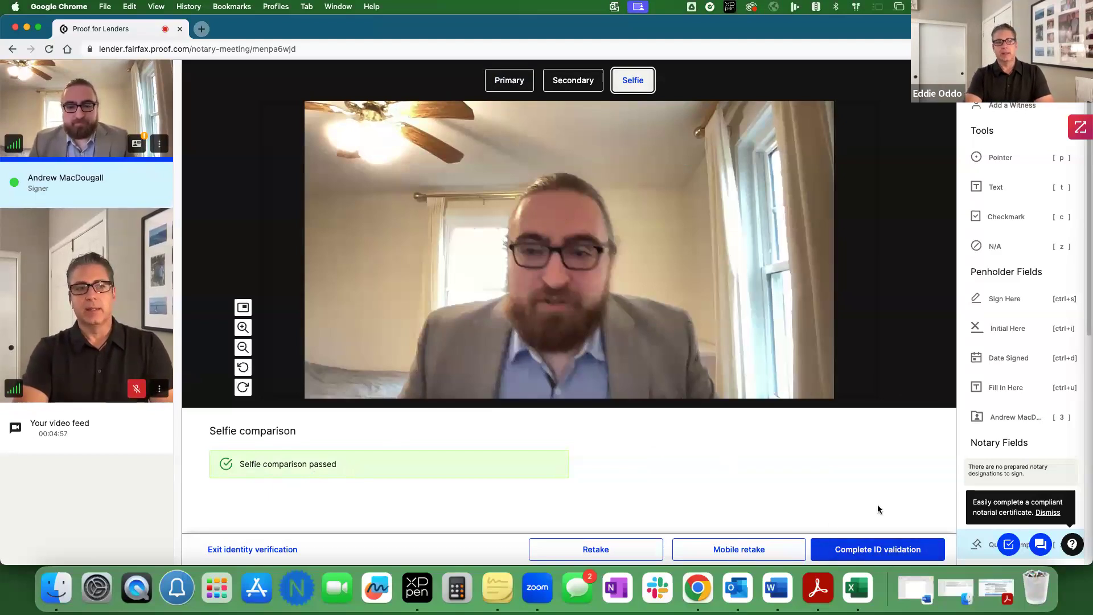
click(886, 555)
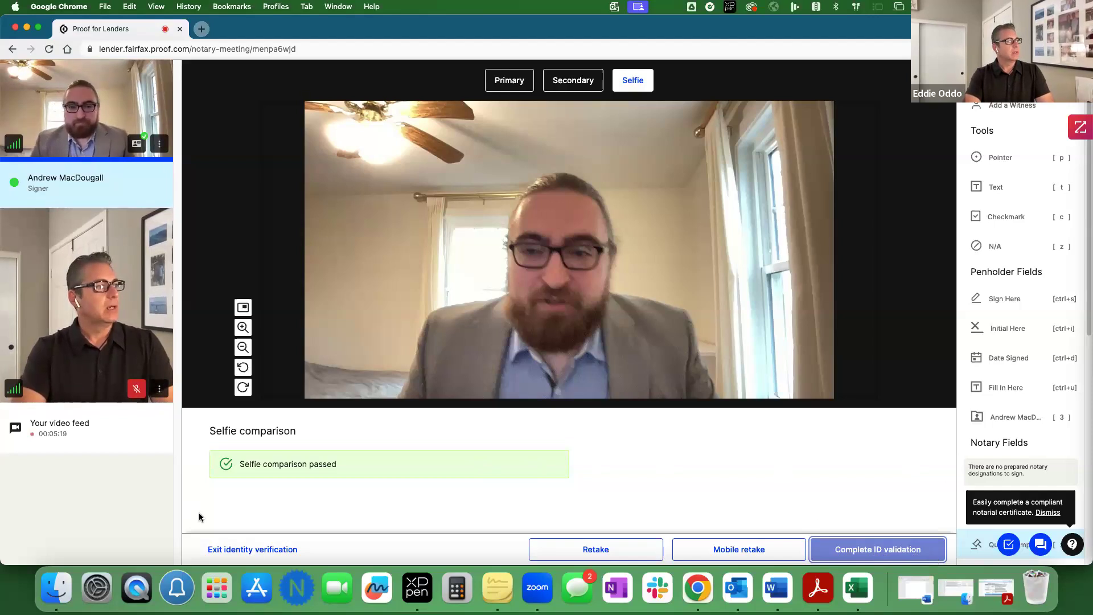
click(256, 553)
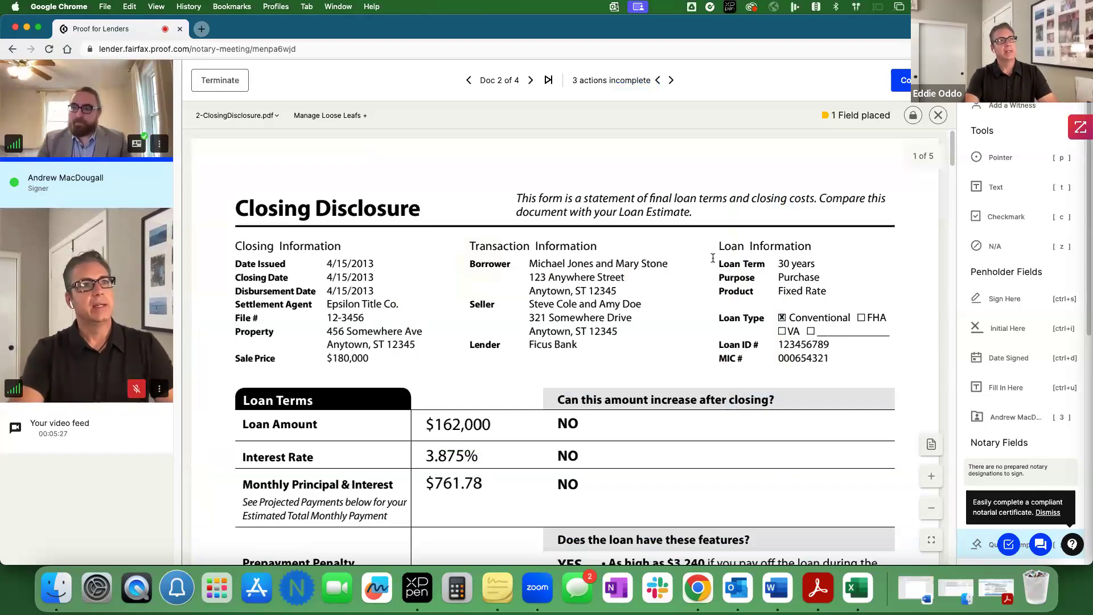
Step: Scroll the Closing Disclosure down to the Confirm Receipt signature line on page 5
scroll(756, 308, down, 6)
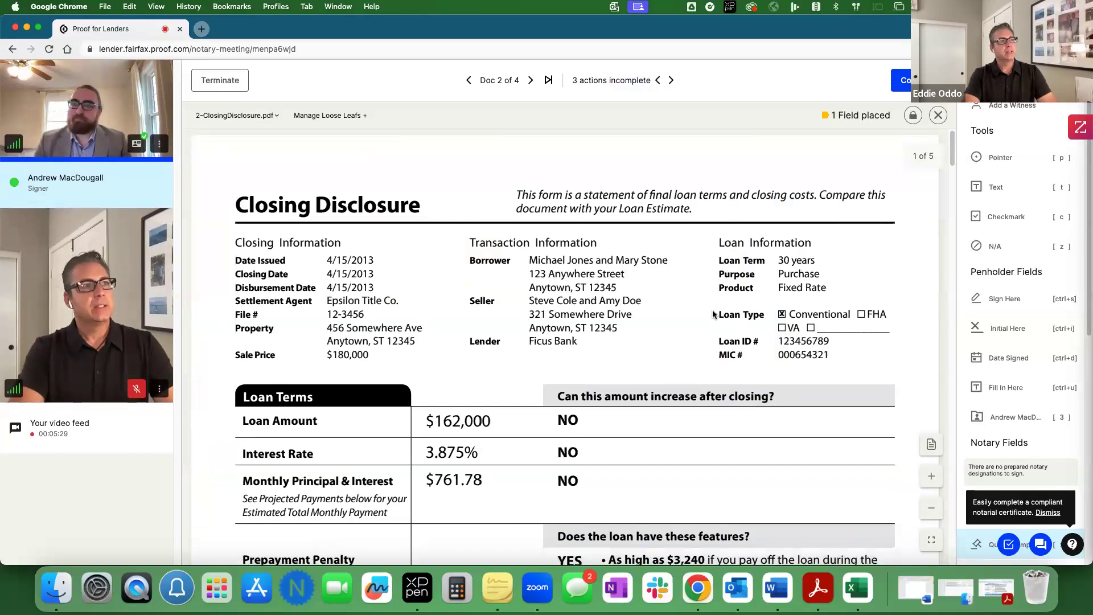
scroll(711, 314, down, 15)
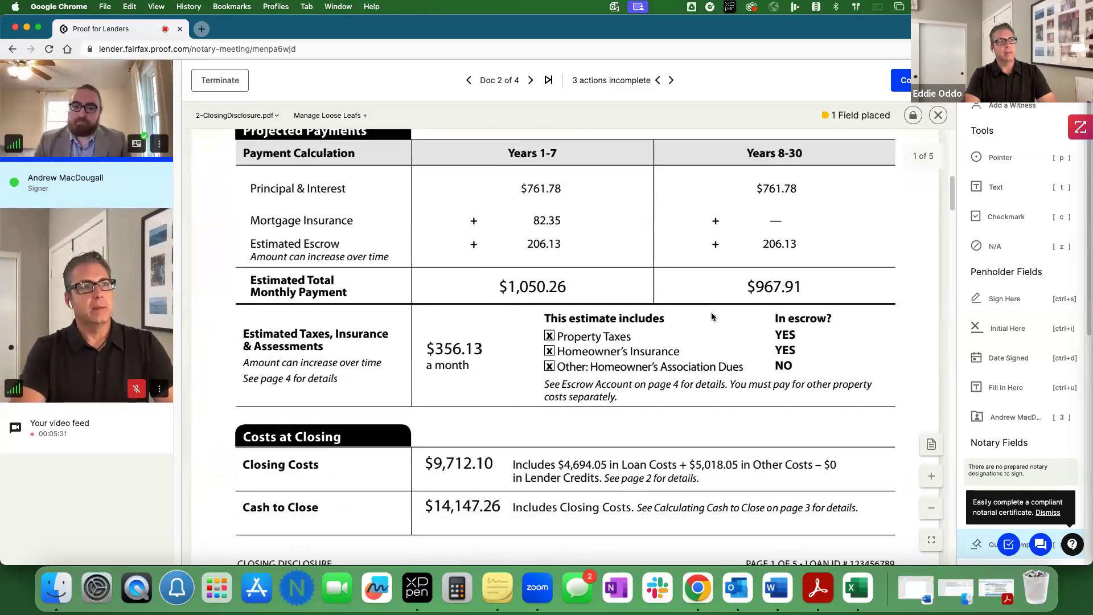
scroll(711, 313, down, 20)
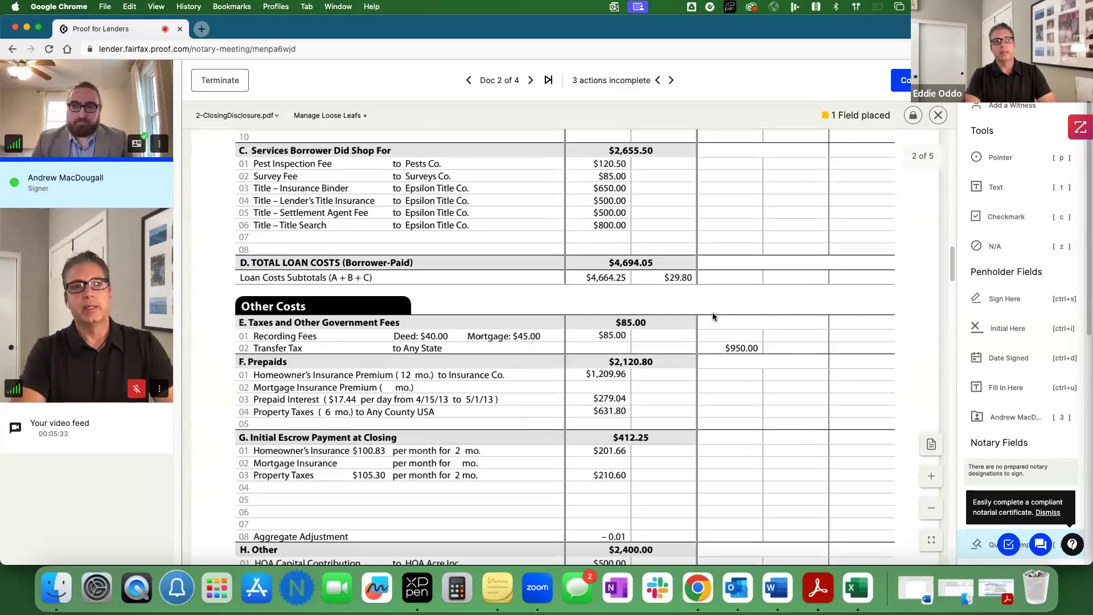
scroll(712, 316, down, 20)
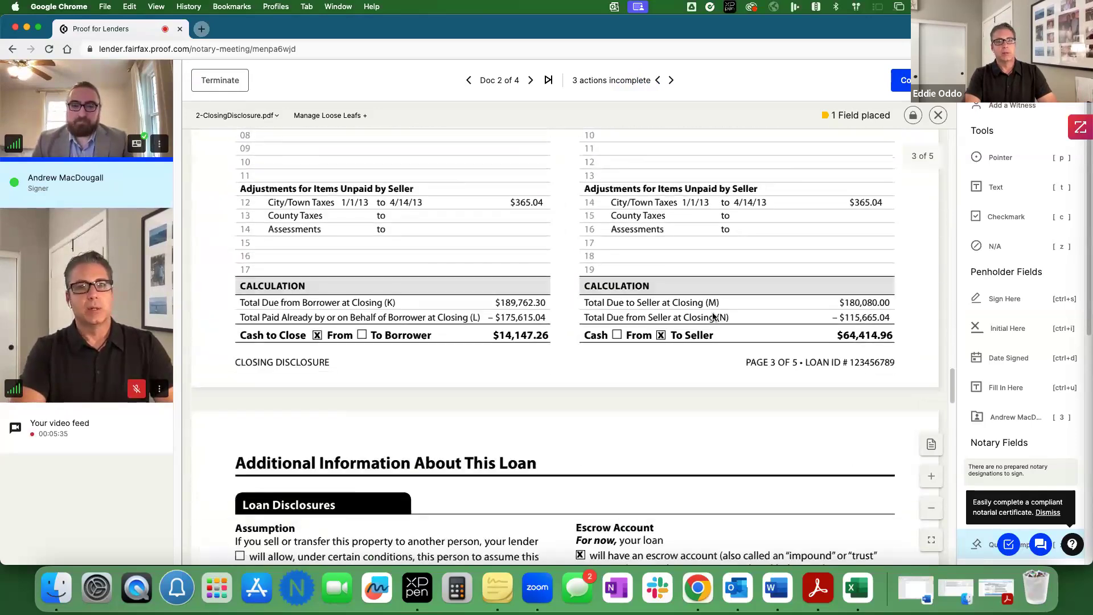
scroll(712, 317, down, 20)
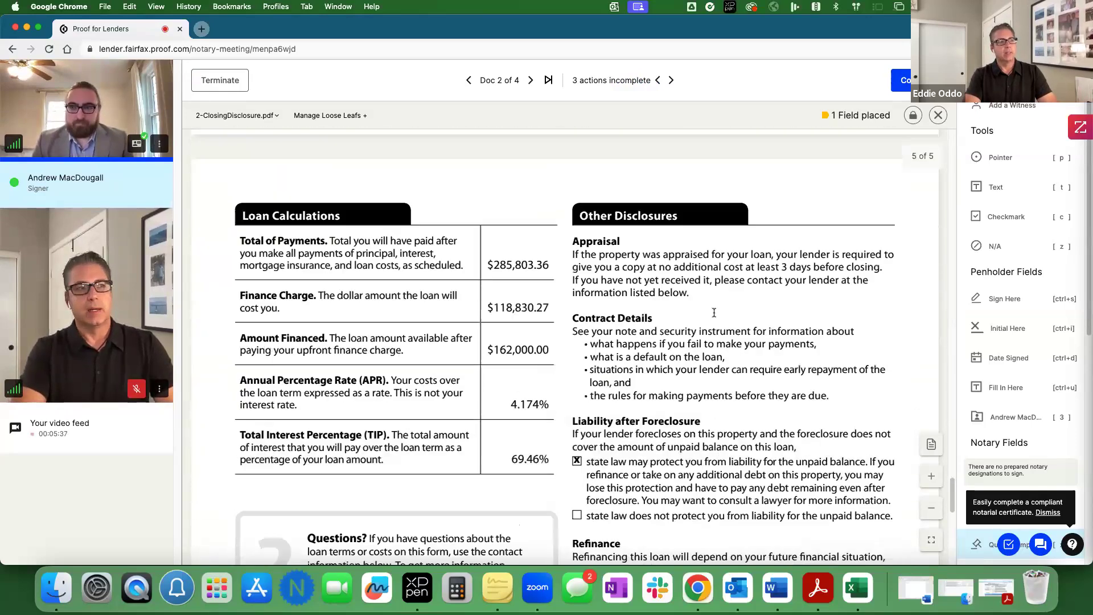
scroll(715, 315, down, 1)
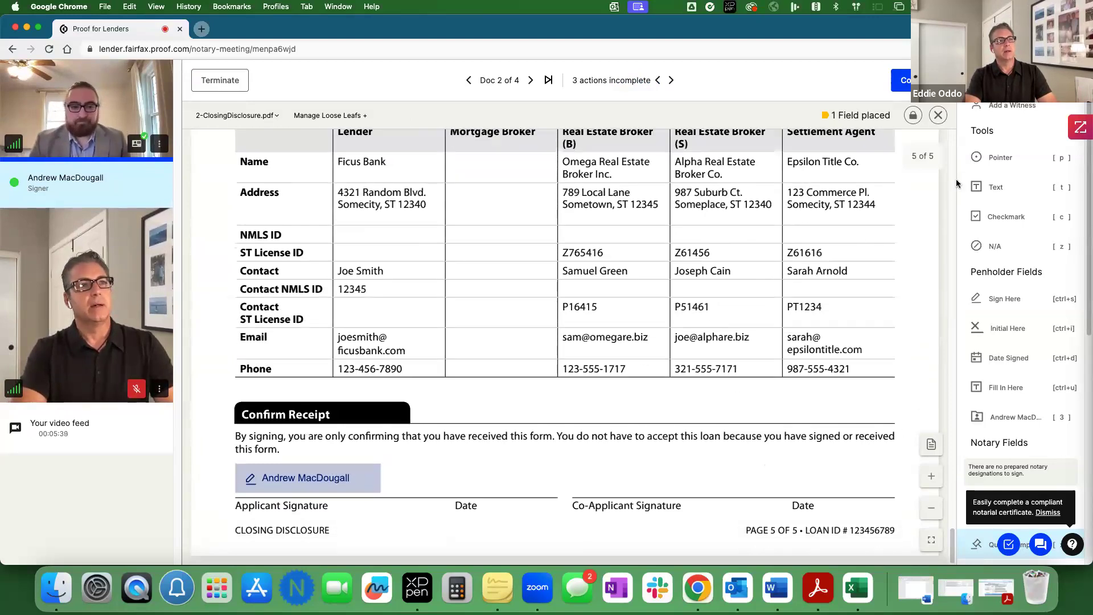
Step: Move and shrink the signature onto the applicant line, then lock the Closing Disclosure as completed
click(991, 164)
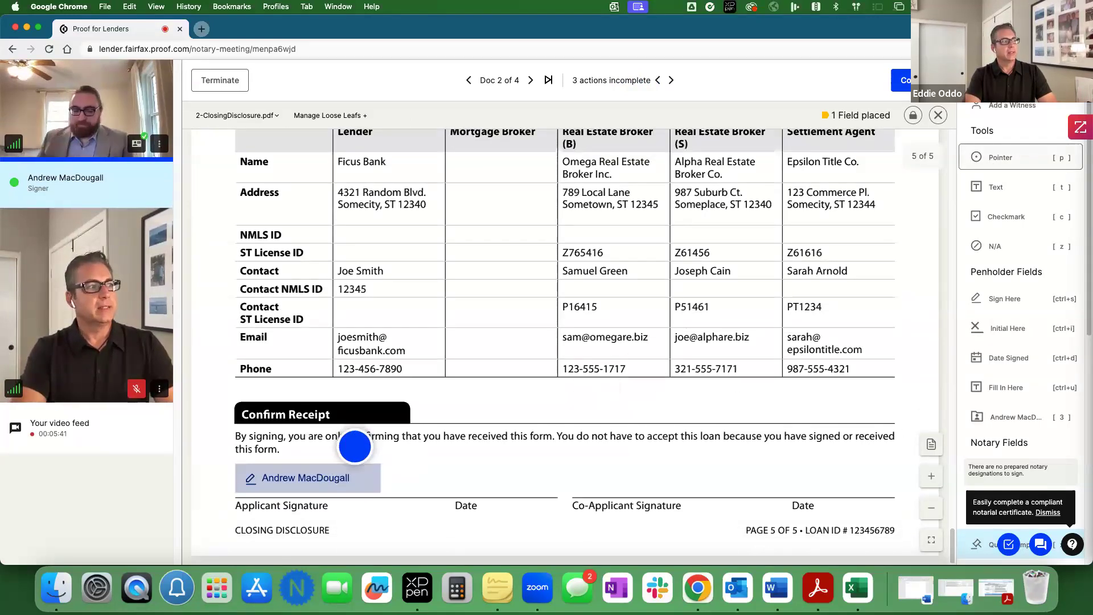
key(Escape)
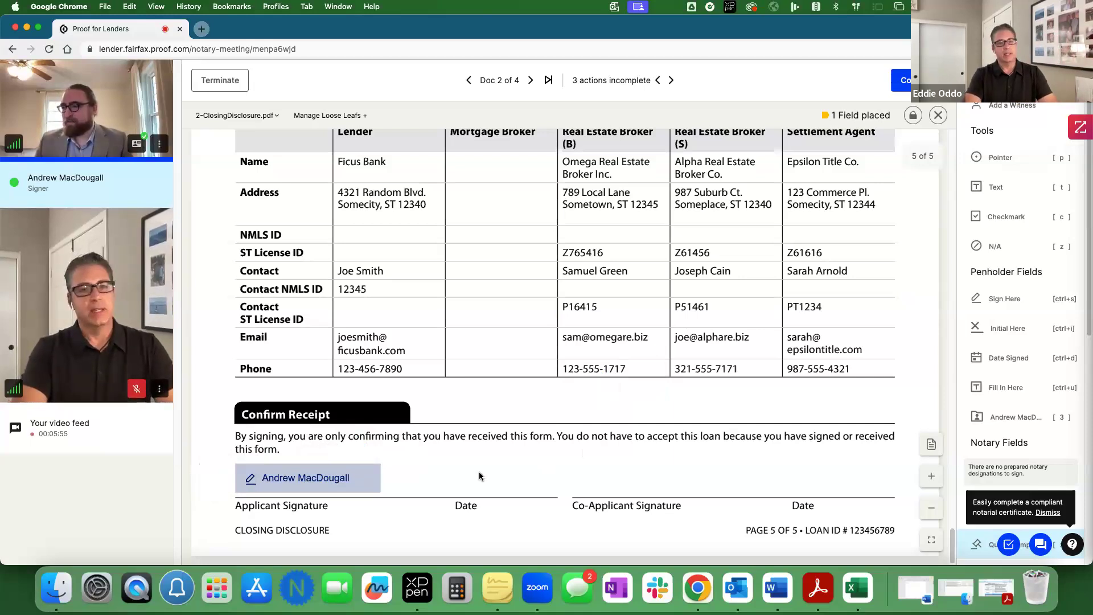
key(Delete)
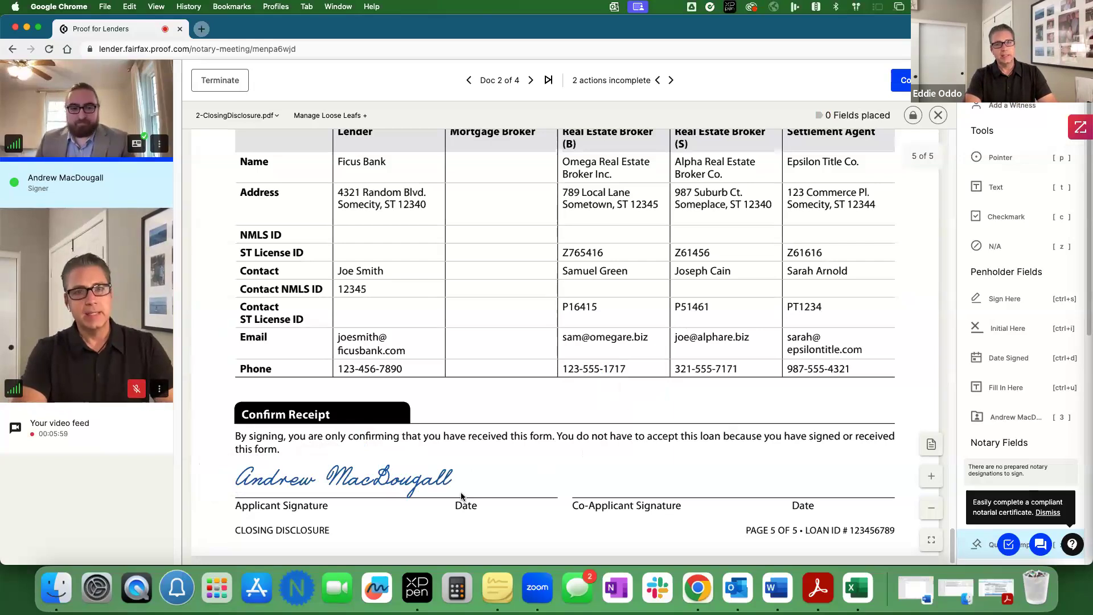
click(374, 484)
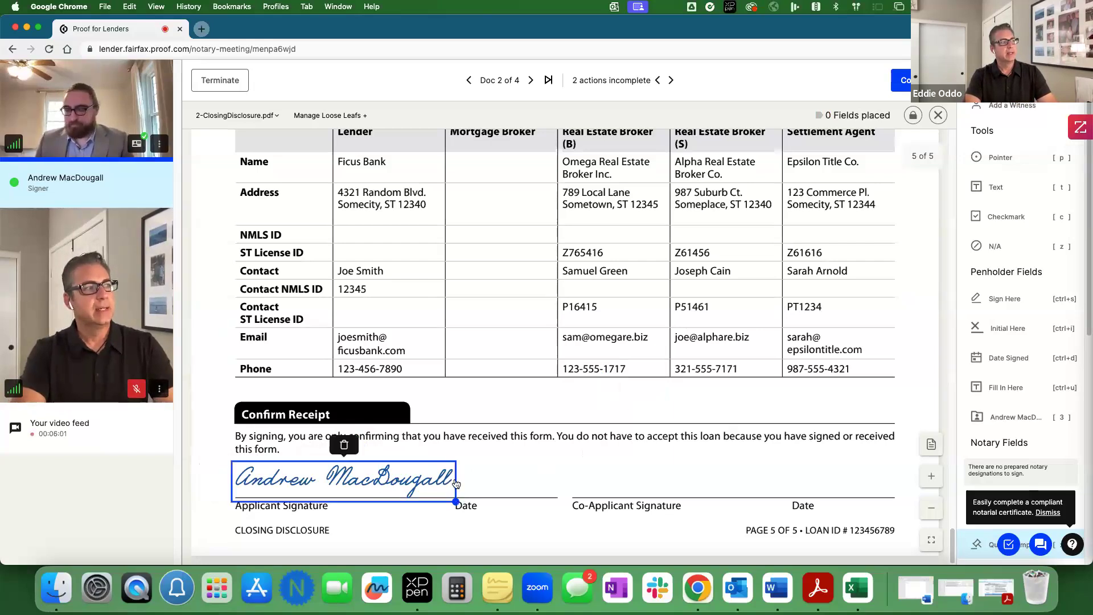
drag(373, 483, 380, 479)
mouse_move(461, 497)
mouse_down()
mouse_move(430, 495)
mouse_move(458, 498)
mouse_move(416, 478)
mouse_up()
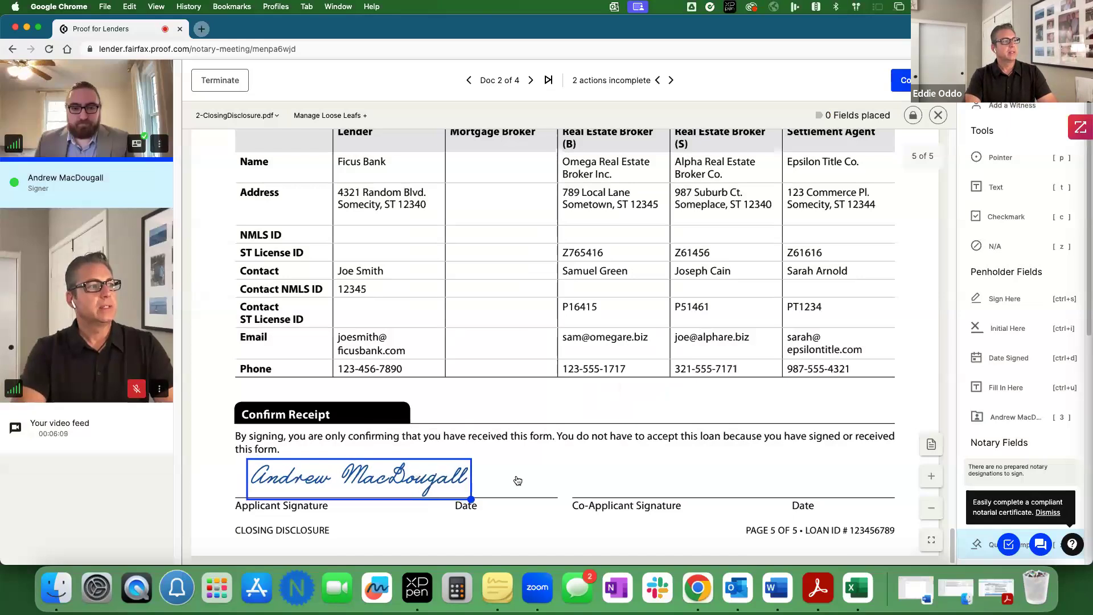
click(502, 465)
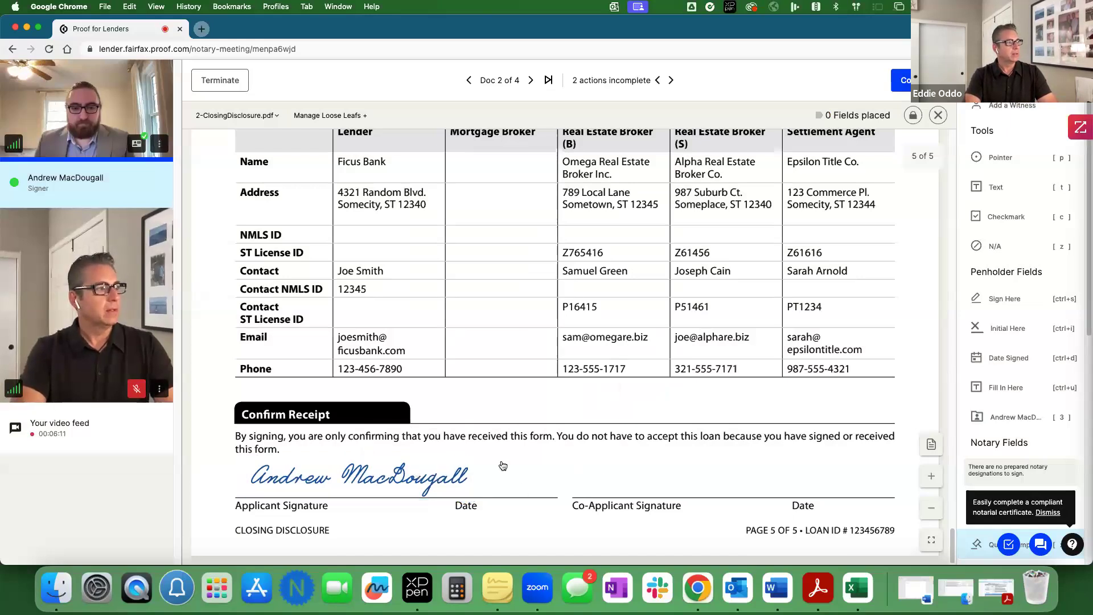
scroll(763, 435, up, 2)
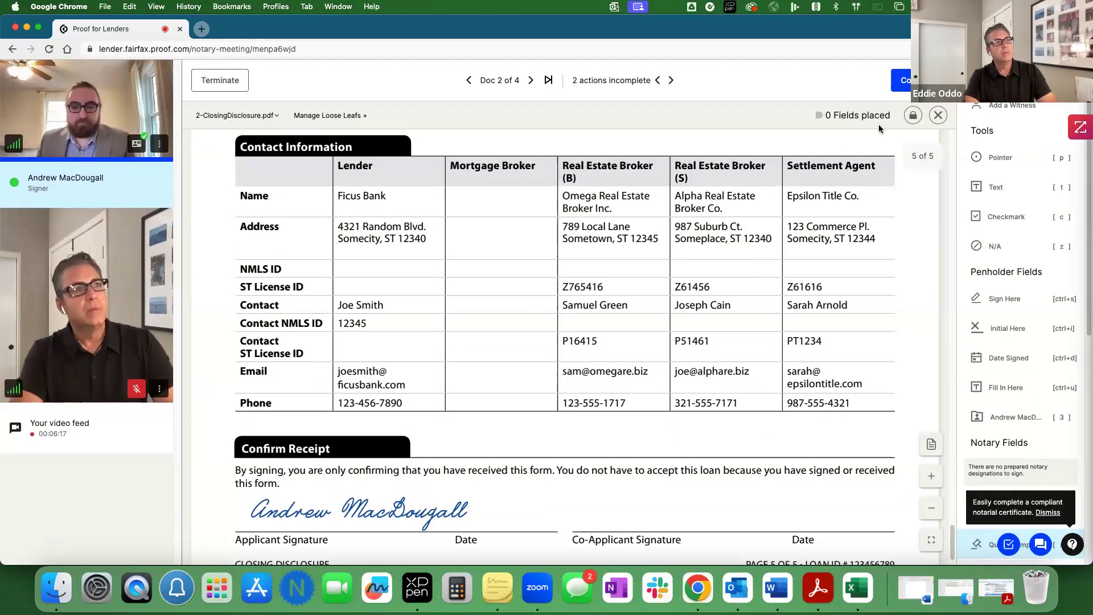
click(912, 115)
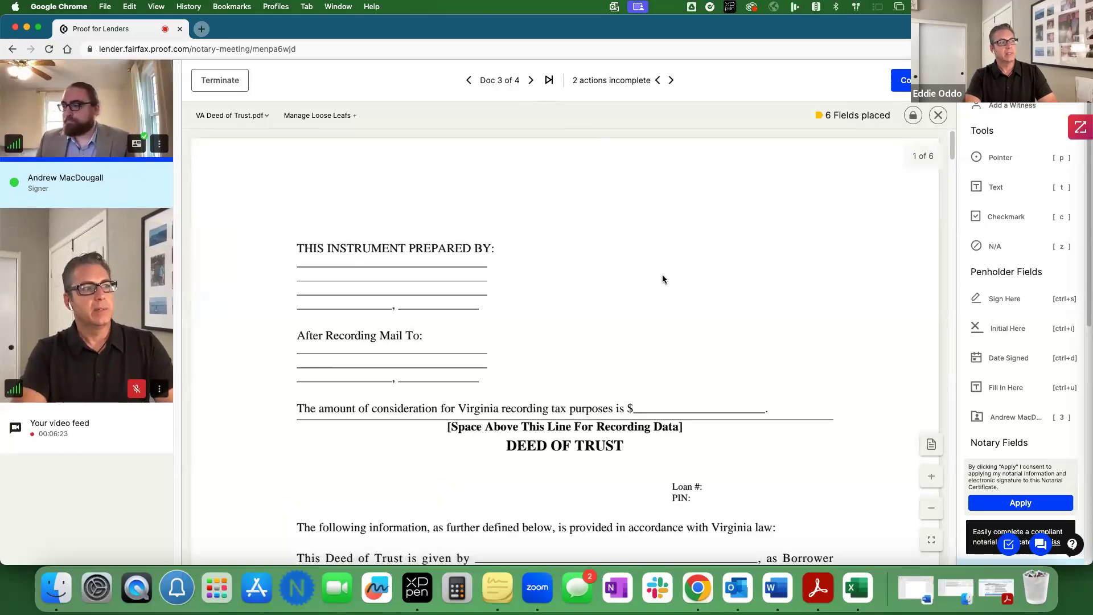
Step: Scroll the VA Deed of Trust down to page 6 of 6 with signature and acknowledgment fields
scroll(662, 278, down, 5)
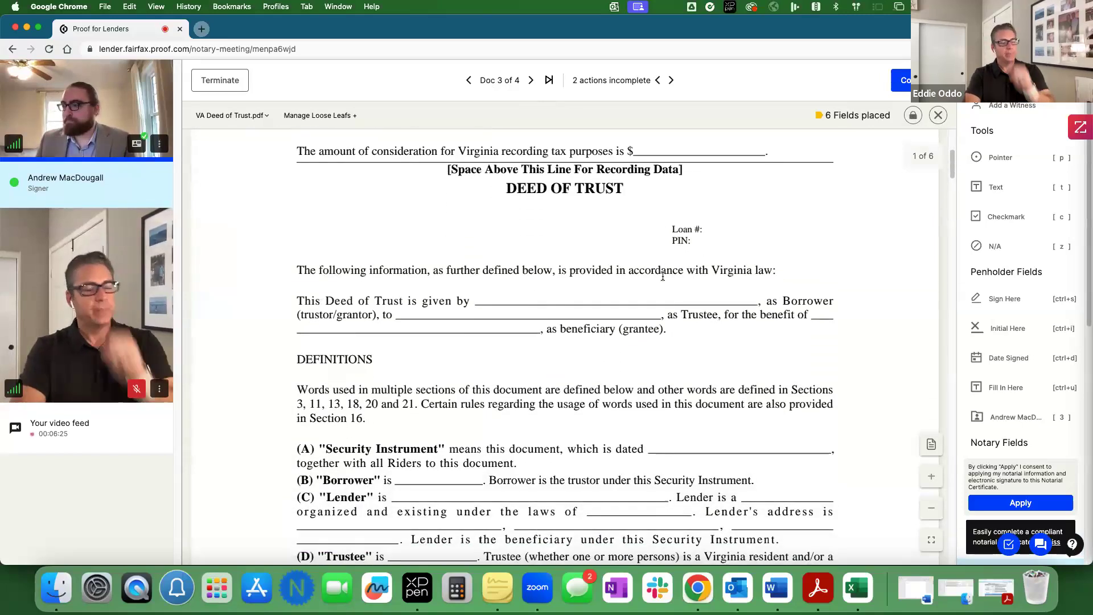
scroll(663, 278, down, 3)
scroll(663, 278, down, 9)
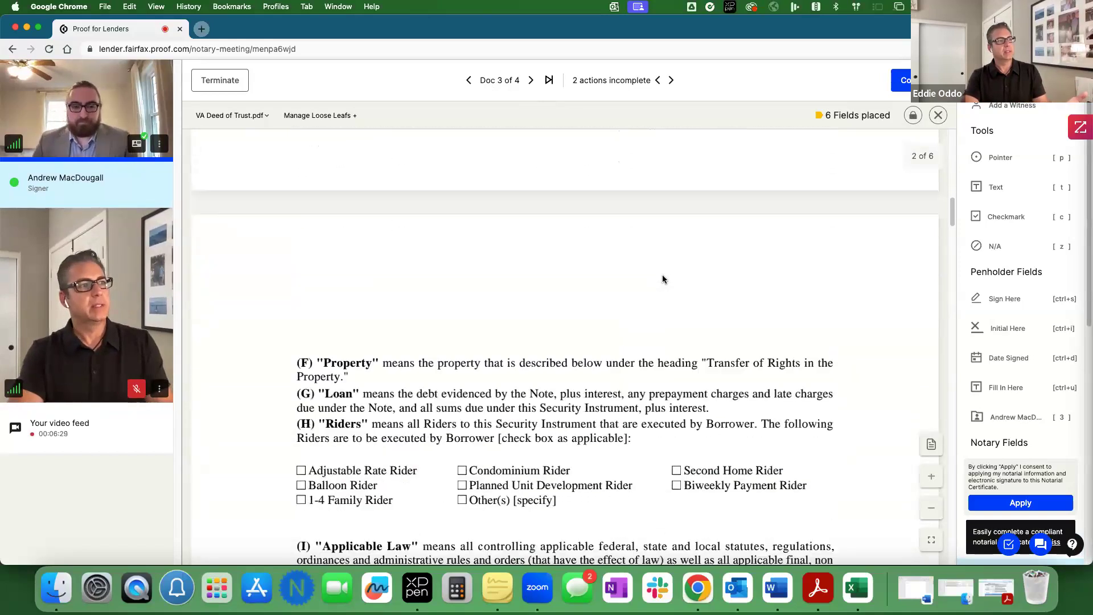
scroll(662, 276, down, 2)
scroll(663, 276, down, 4)
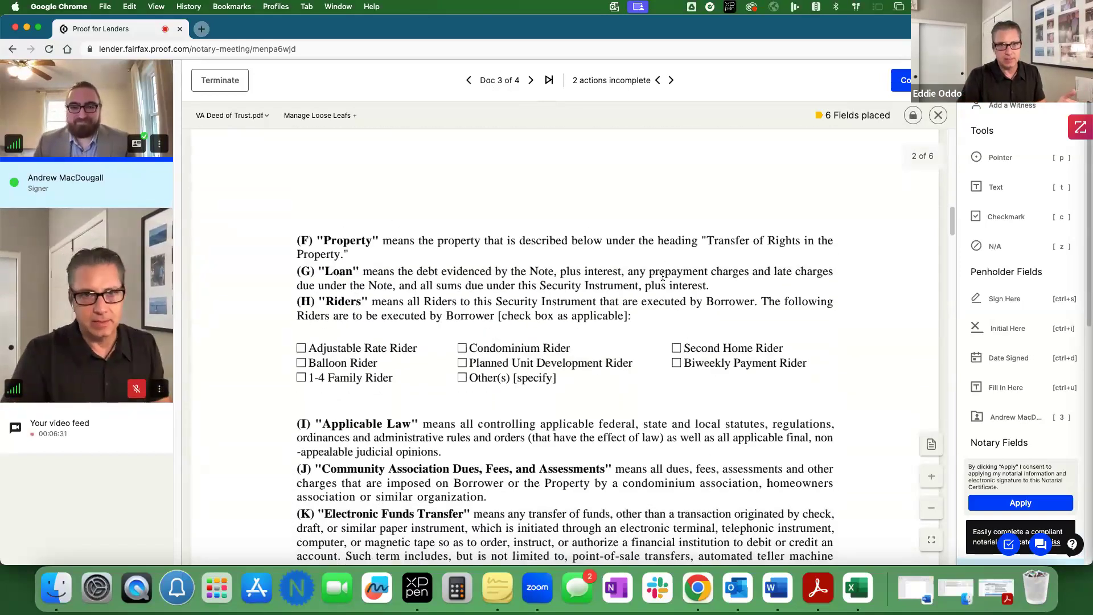
scroll(663, 276, down, 11)
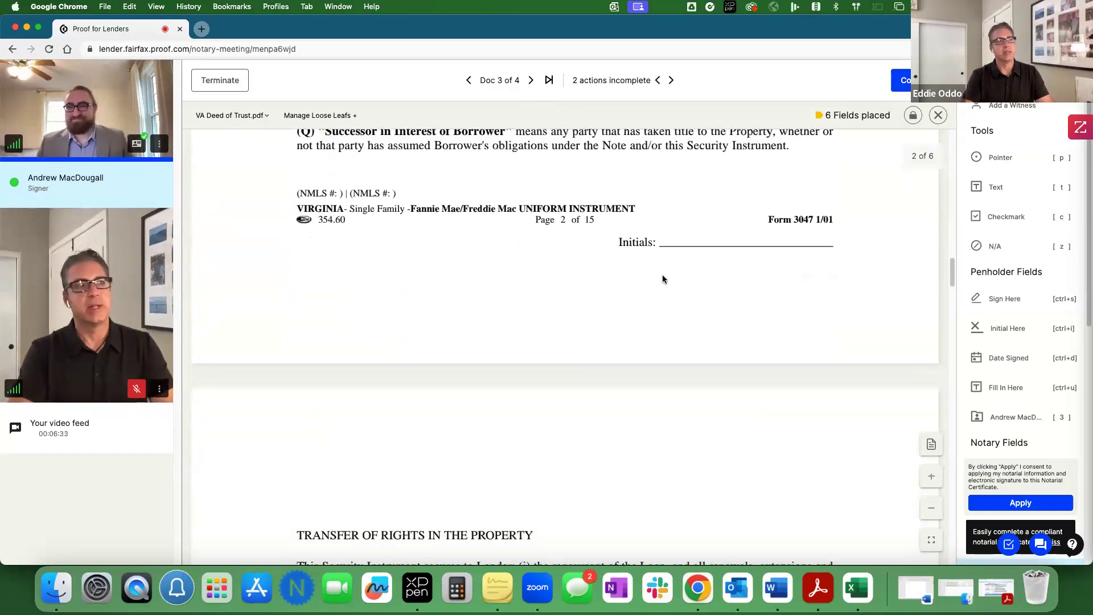
scroll(663, 276, down, 20)
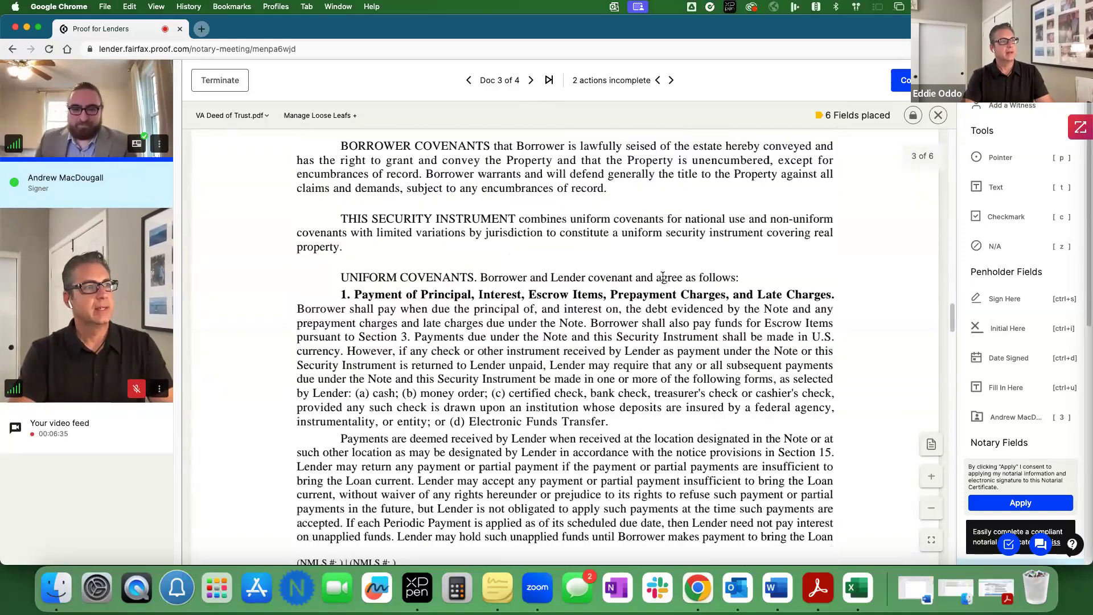
scroll(662, 277, down, 20)
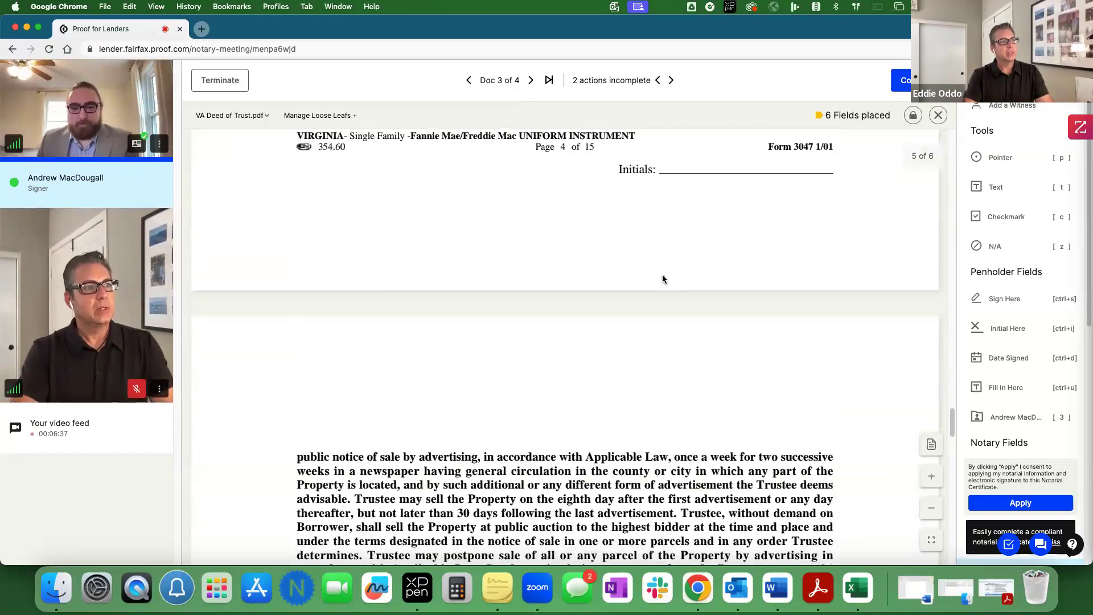
scroll(663, 278, down, 10)
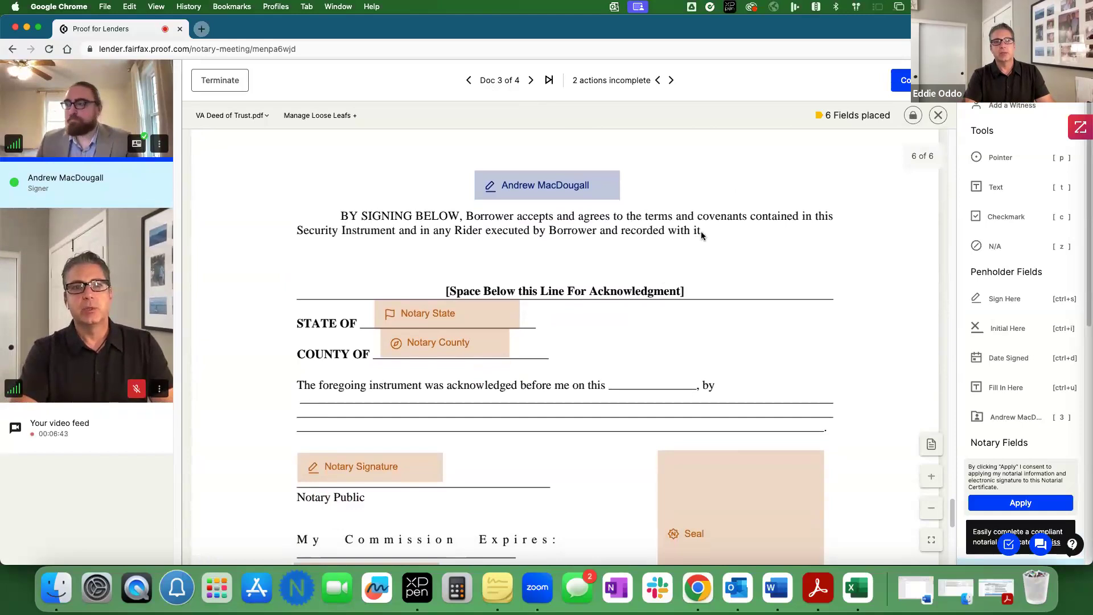
Step: Shift the signer's signature above the line and fill State and County as New York, New York County
click(600, 189)
drag(600, 189, 532, 186)
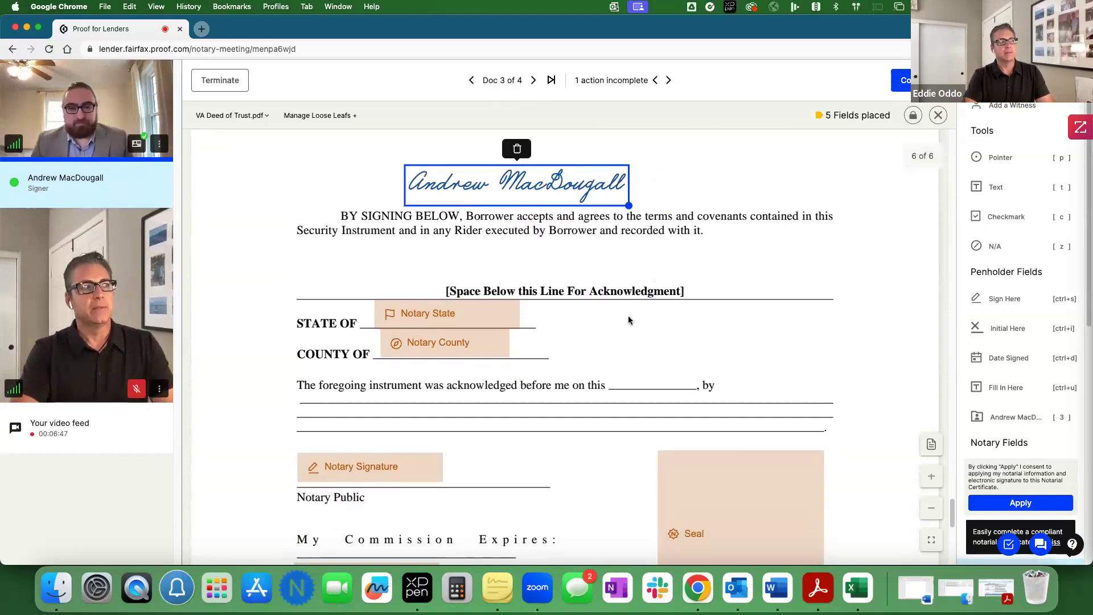
scroll(616, 338, down, 3)
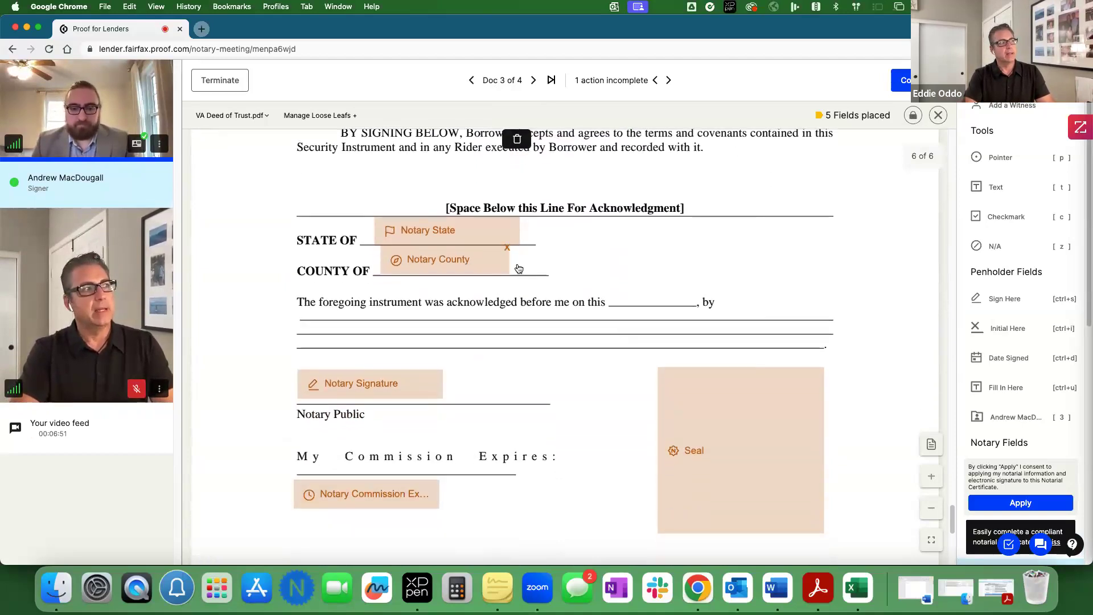
click(417, 238)
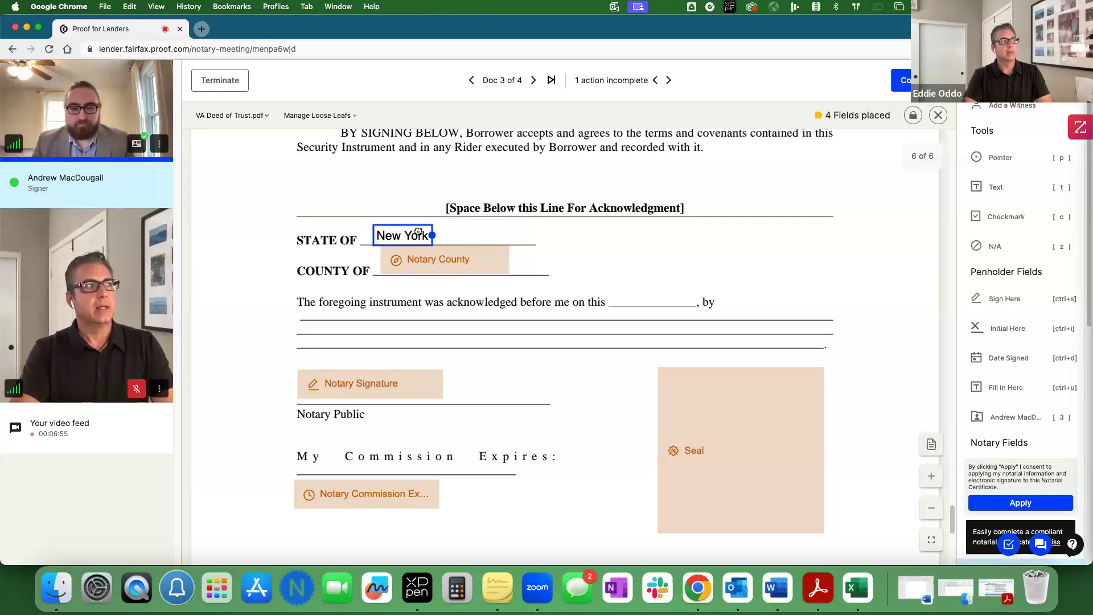
click(455, 263)
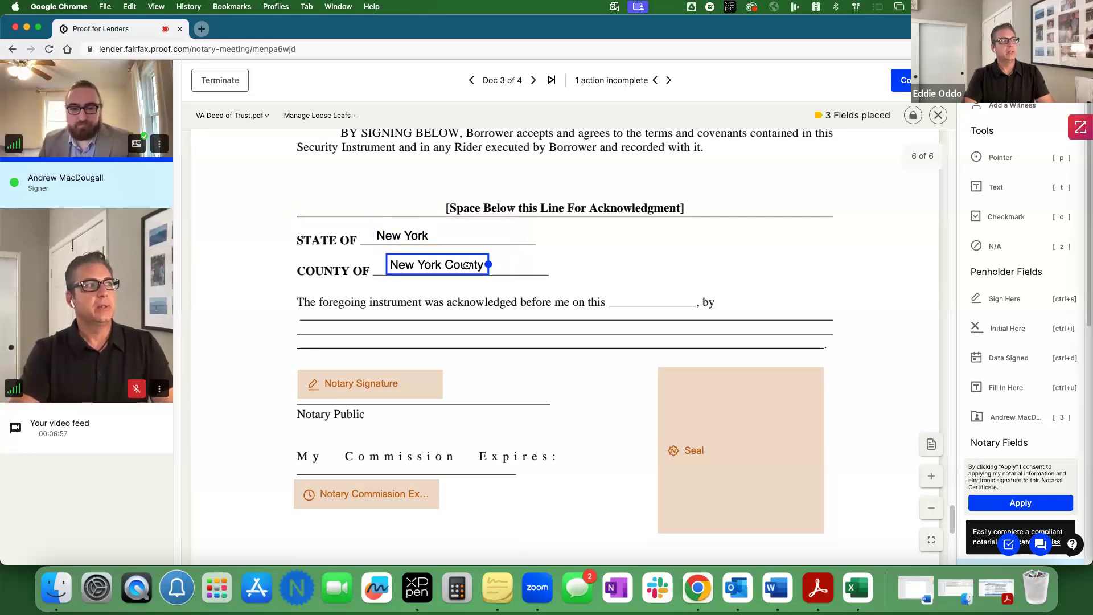
Step: Add the notary signature, 09/15/2030 commission date and Acknowledgement seal, then try locking the deed
click(360, 386)
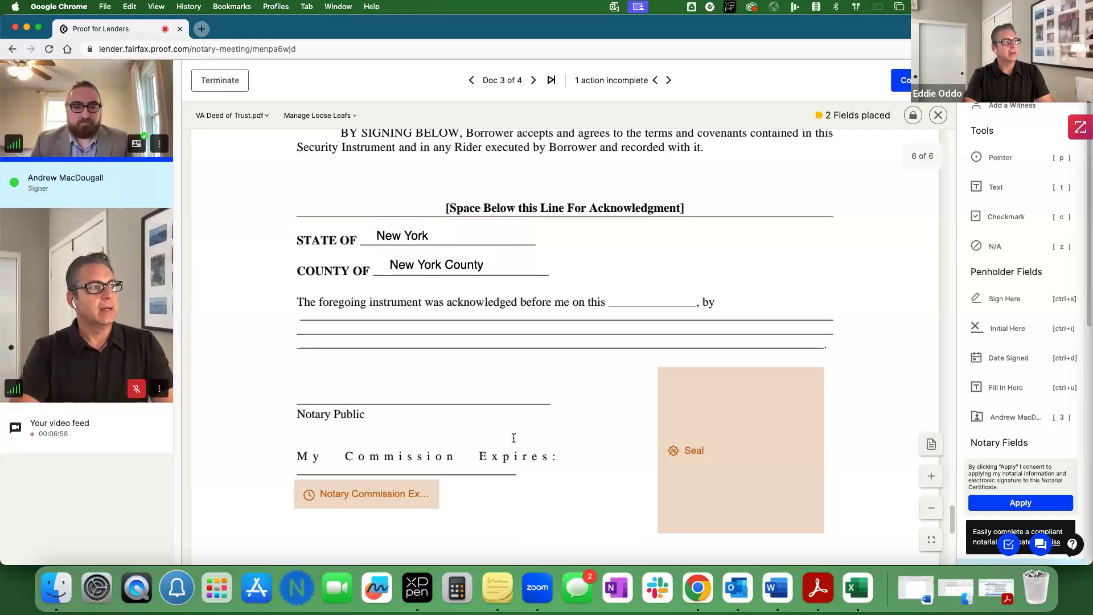
click(395, 498)
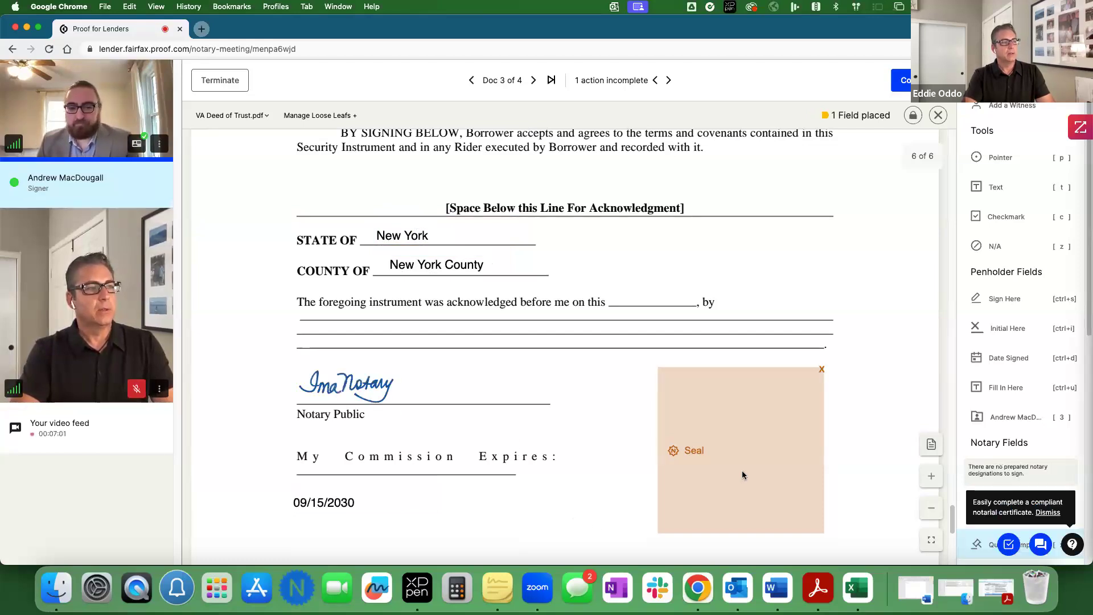
click(742, 475)
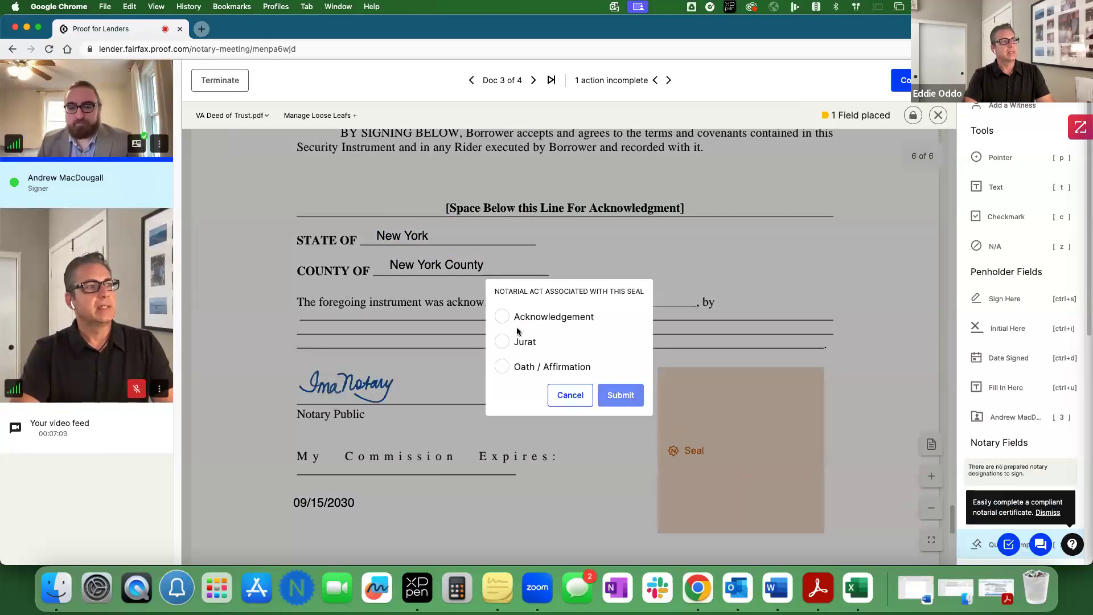
click(503, 317)
click(617, 401)
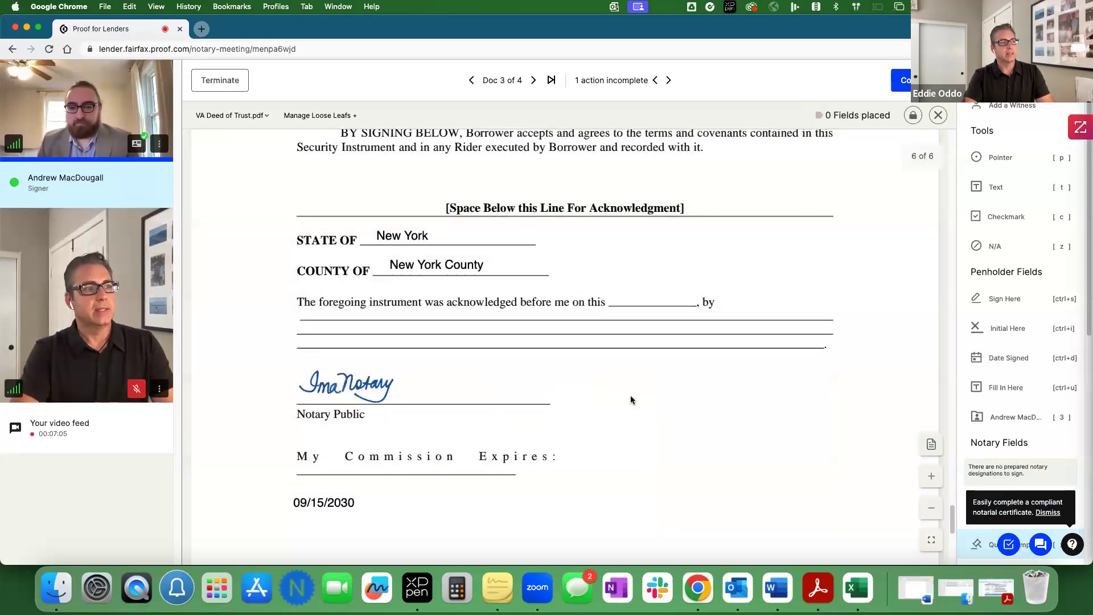
click(696, 431)
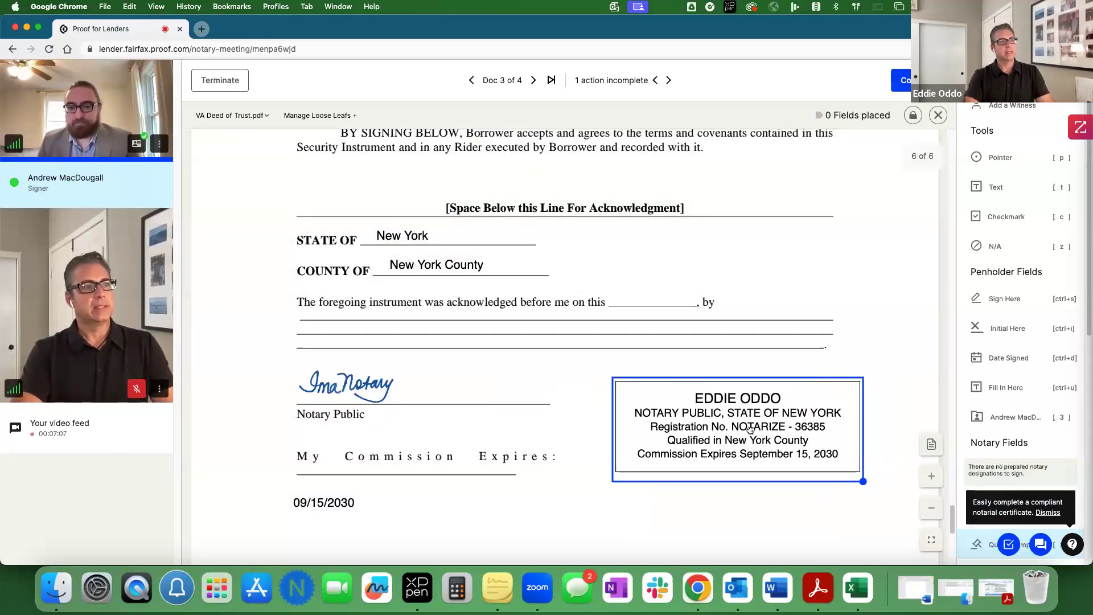
scroll(777, 436, up, 5)
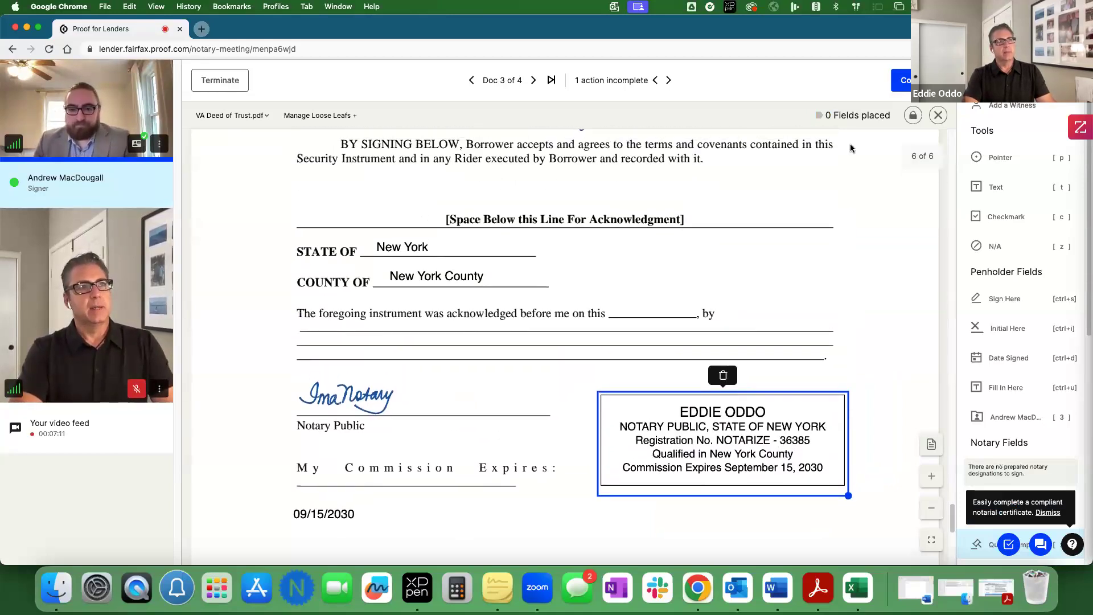
click(911, 116)
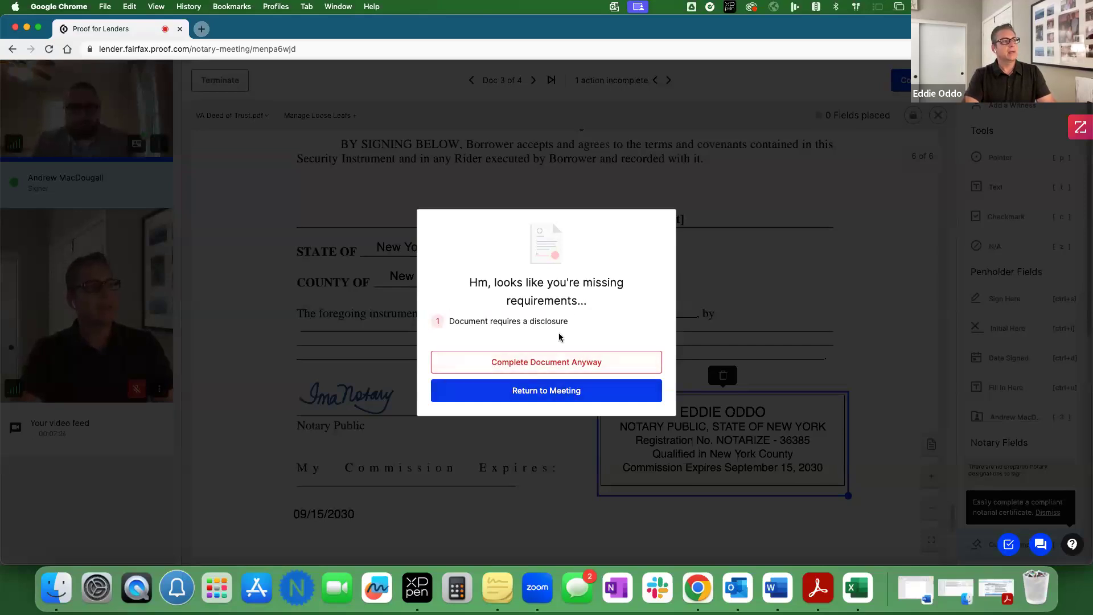
Step: Place the remote-notarization disclosure below the commission date on the Deed of Trust and lock it
click(563, 391)
scroll(588, 393, down, 2)
scroll(589, 392, down, 3)
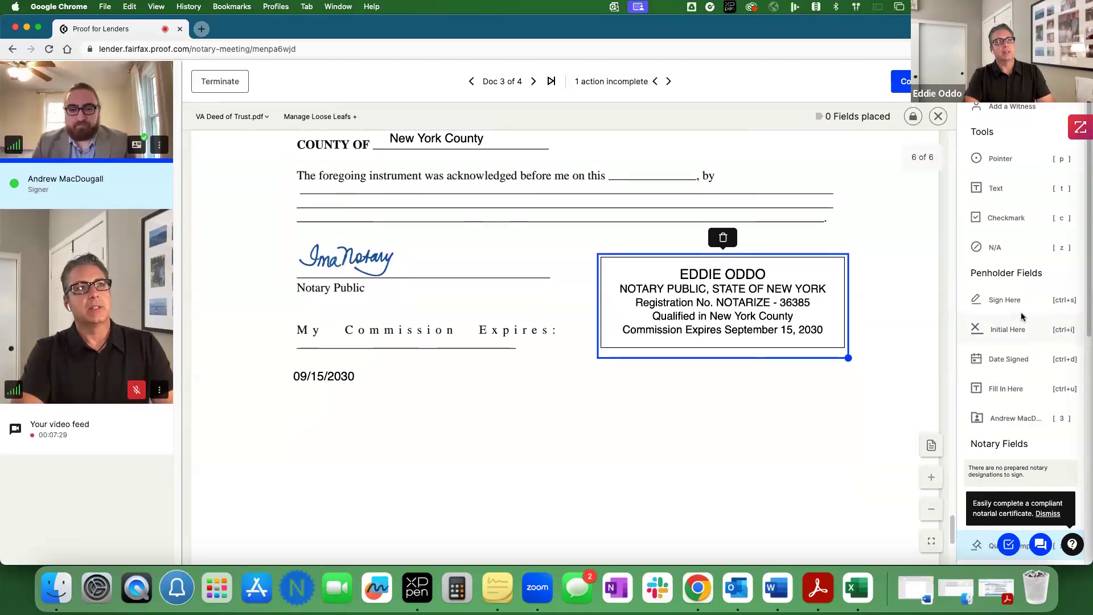
scroll(1037, 355, down, 5)
scroll(1037, 355, down, 3)
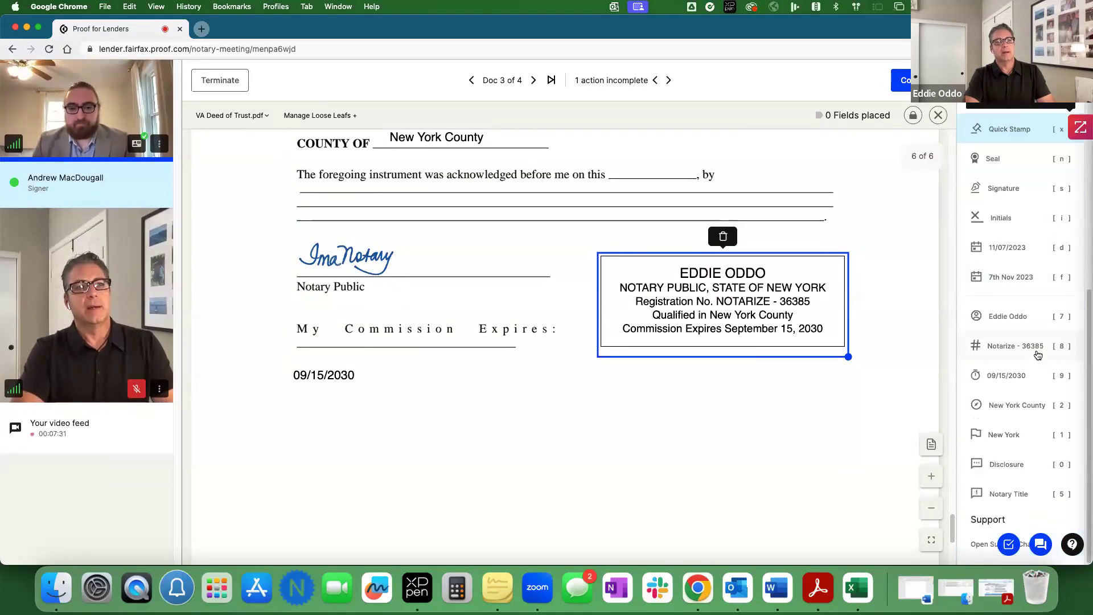
click(1002, 464)
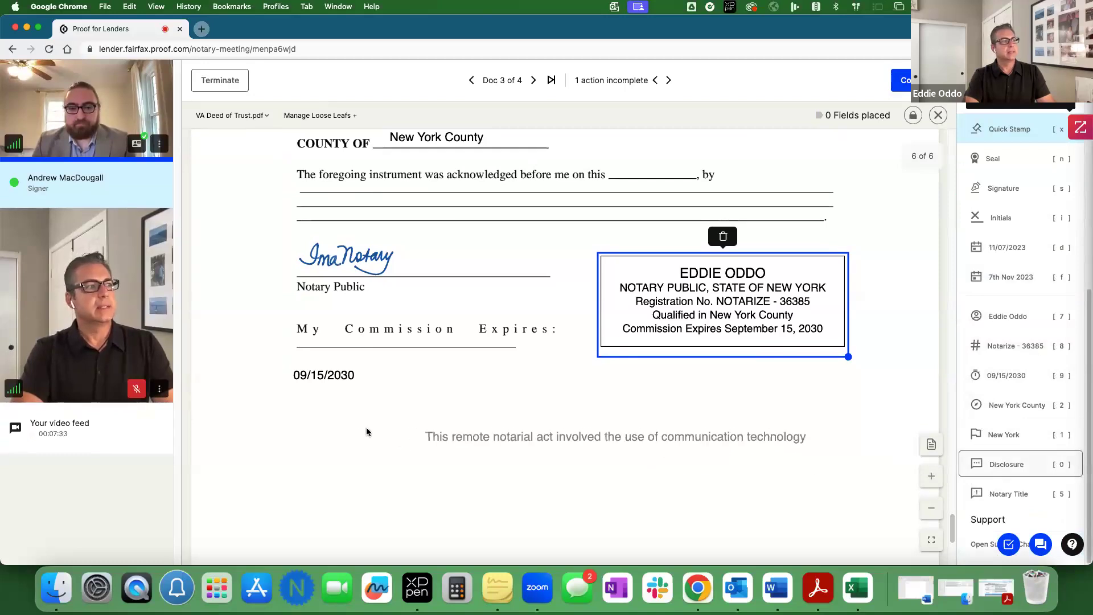
click(304, 436)
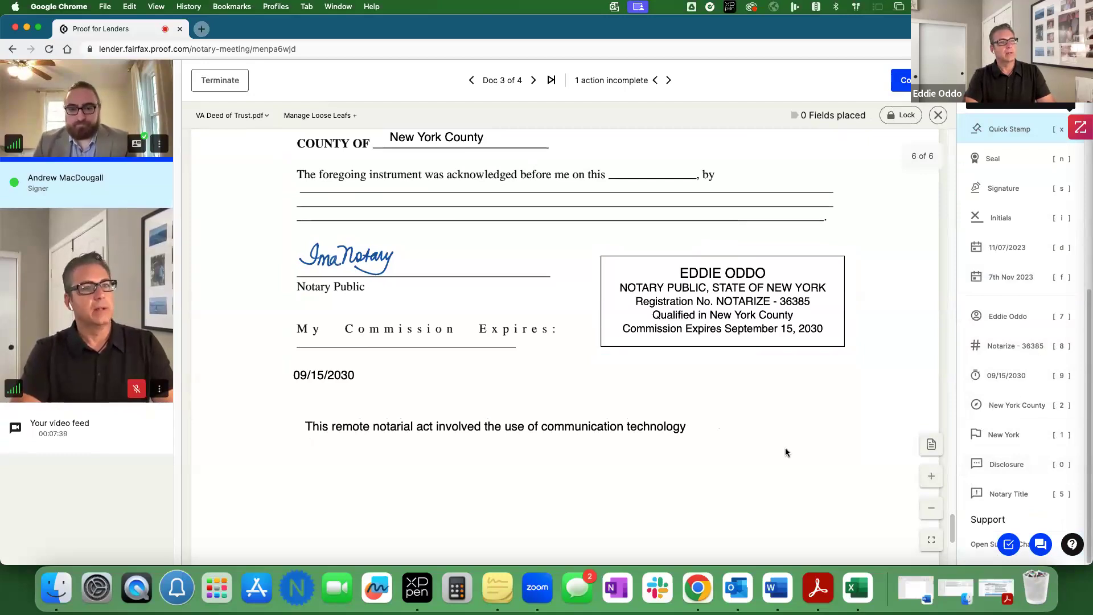
click(892, 118)
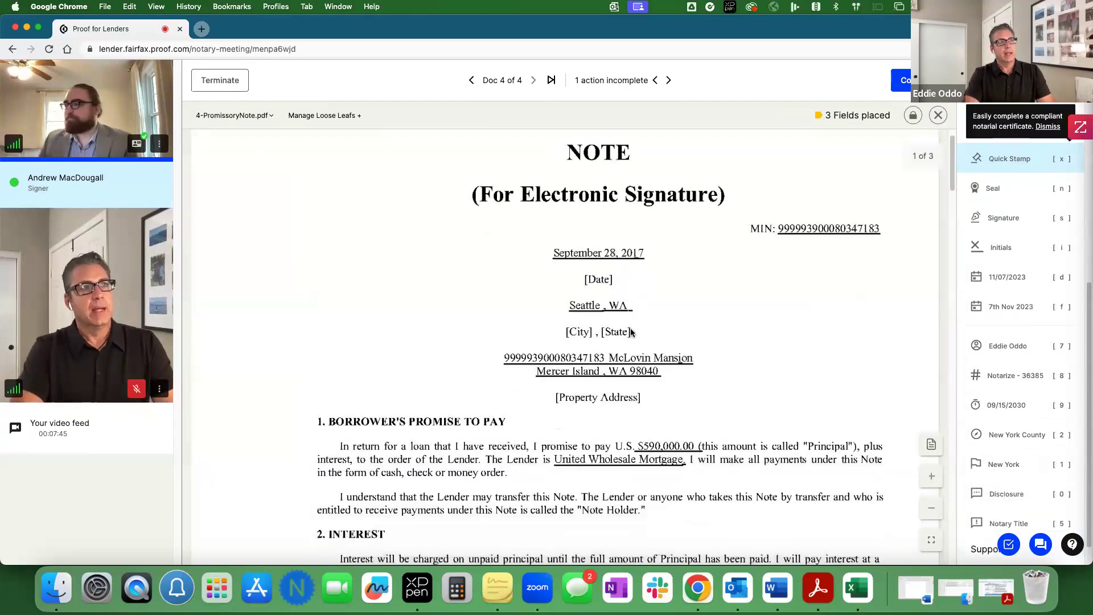
Step: Apply an Acknowledgement notary seal on the Promissory Note's signature page
scroll(631, 332, down, 15)
scroll(630, 332, down, 15)
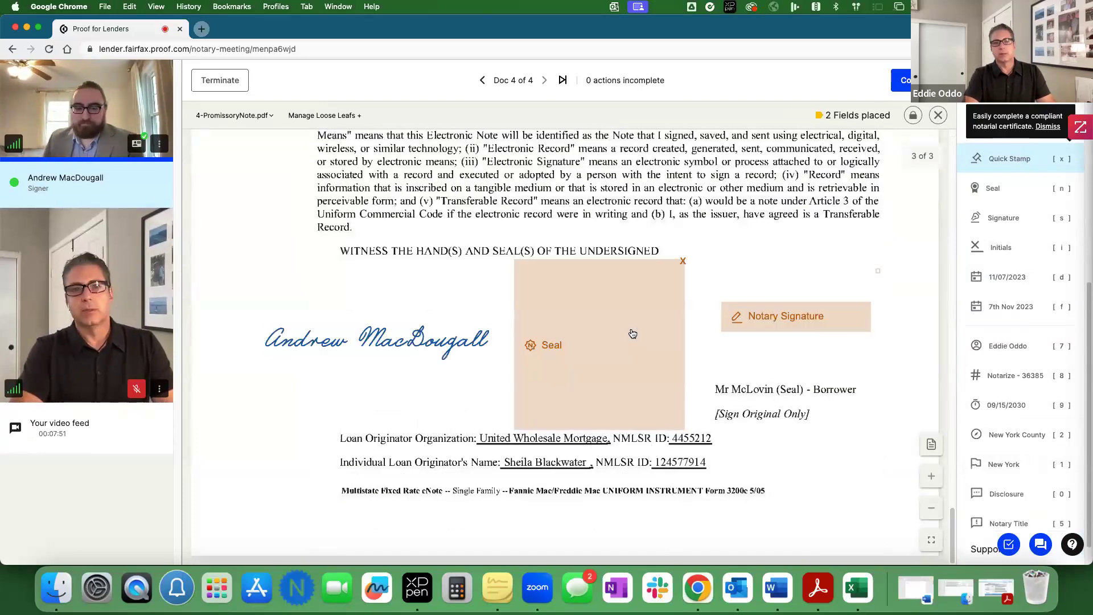
click(595, 340)
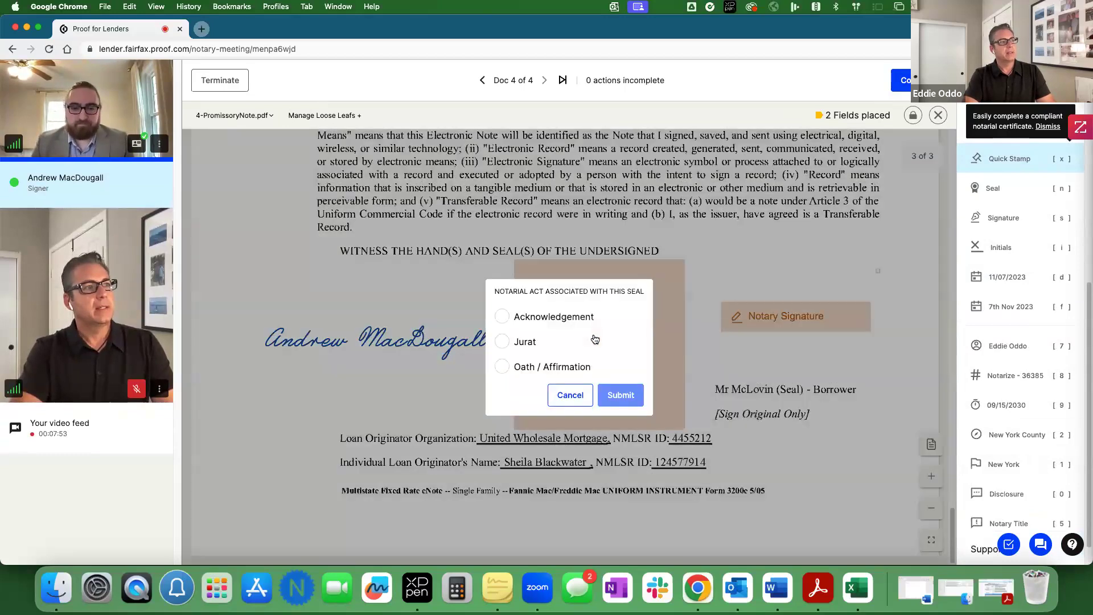
click(550, 320)
click(619, 395)
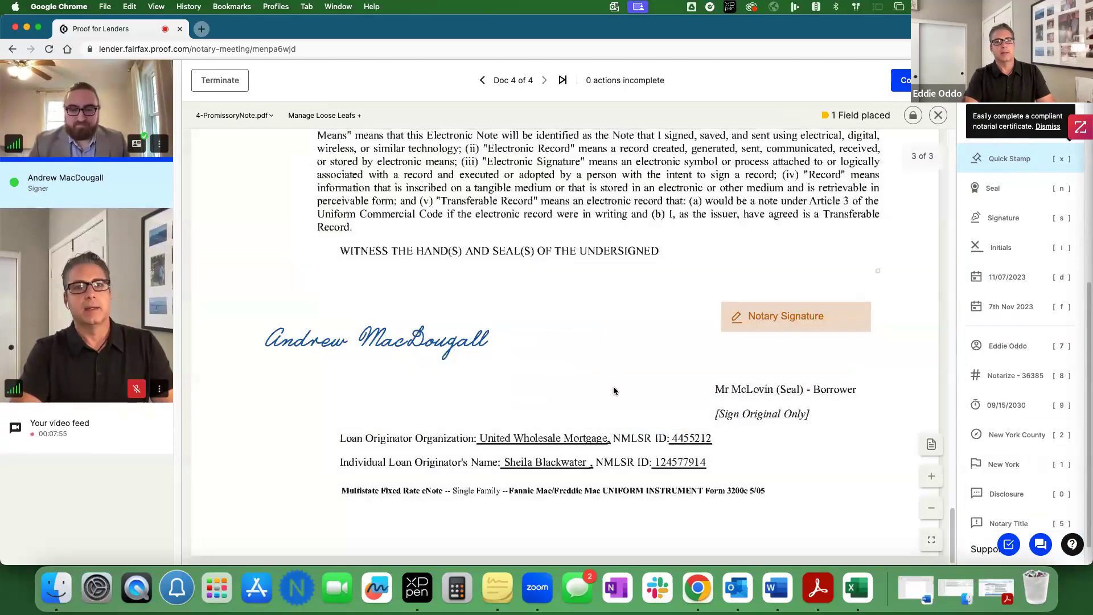
Step: Add the notary signature, moving the seal slightly lower and the signature slightly left
click(797, 329)
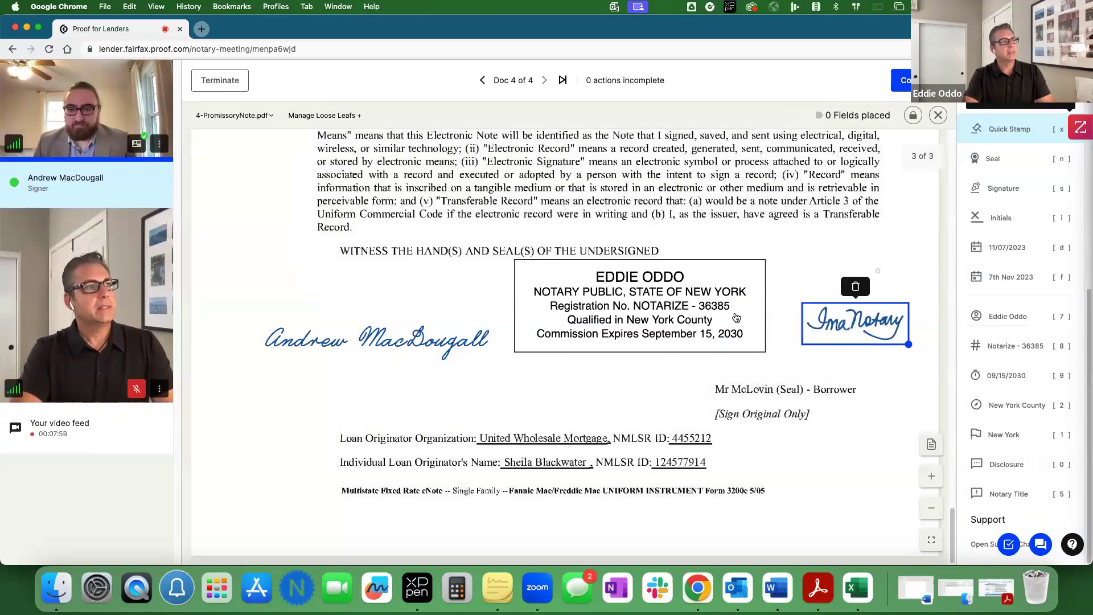
drag(736, 318, 736, 337)
drag(832, 324, 814, 325)
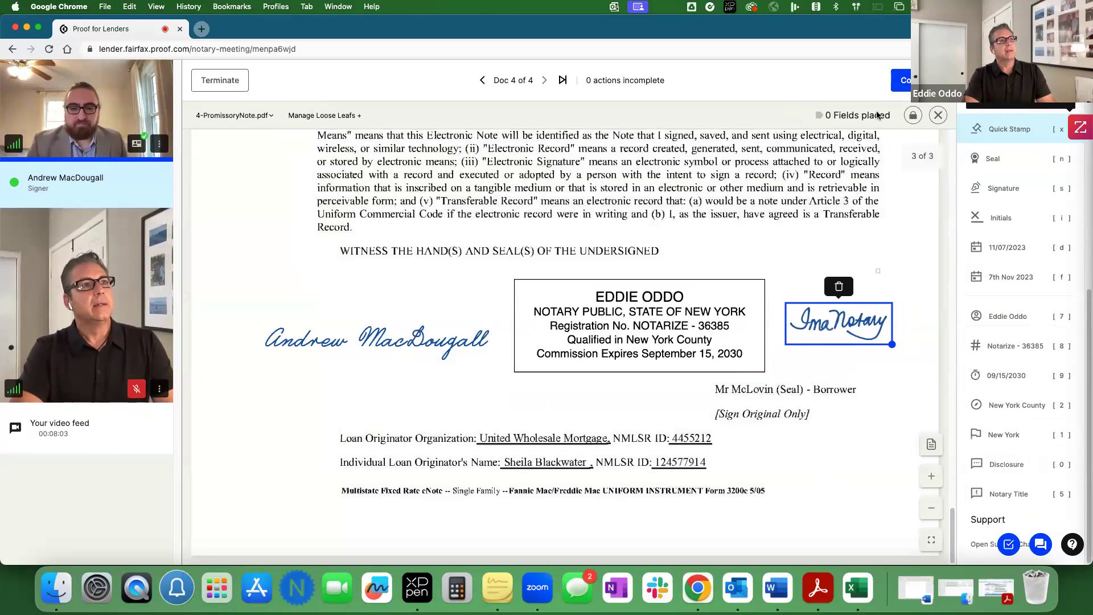
Step: Place the remote-notarization disclosure just below the Promissory Note's seal, then lock the note
click(911, 116)
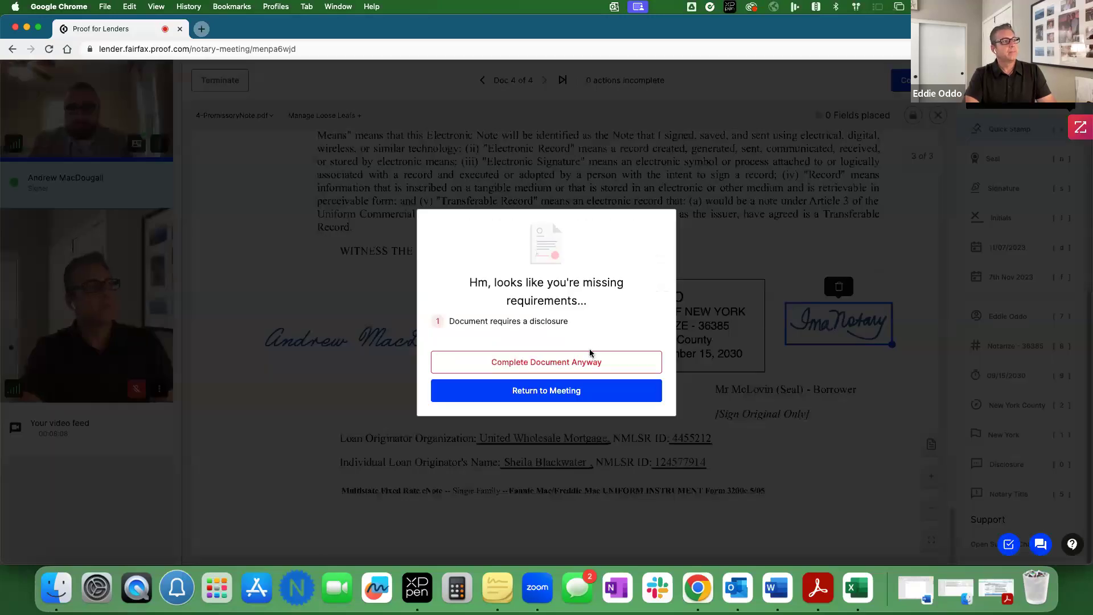
click(565, 390)
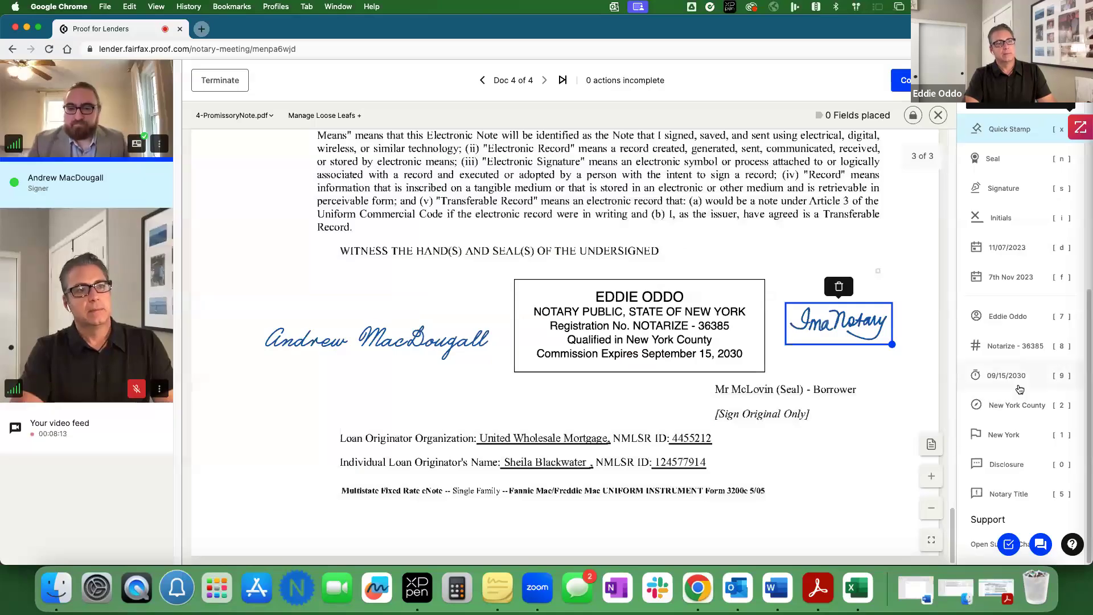
click(1006, 464)
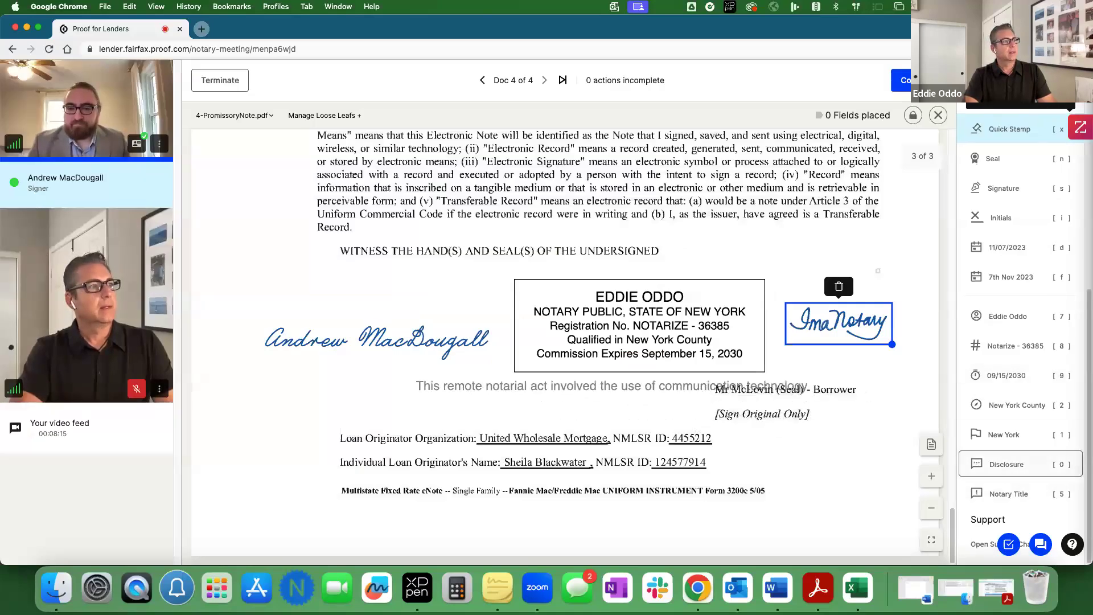
click(431, 394)
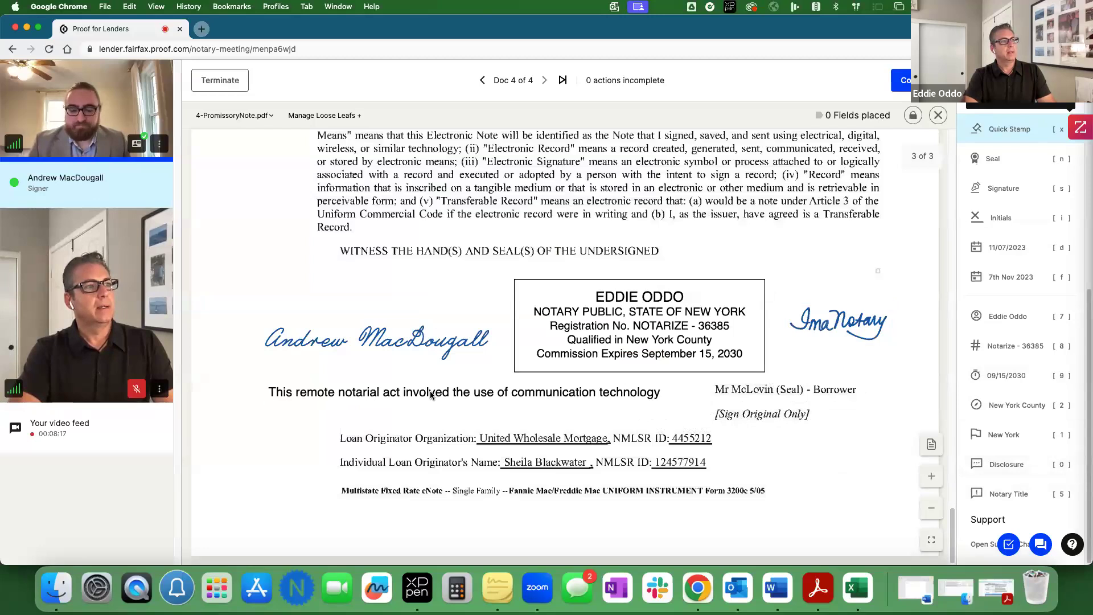
click(917, 115)
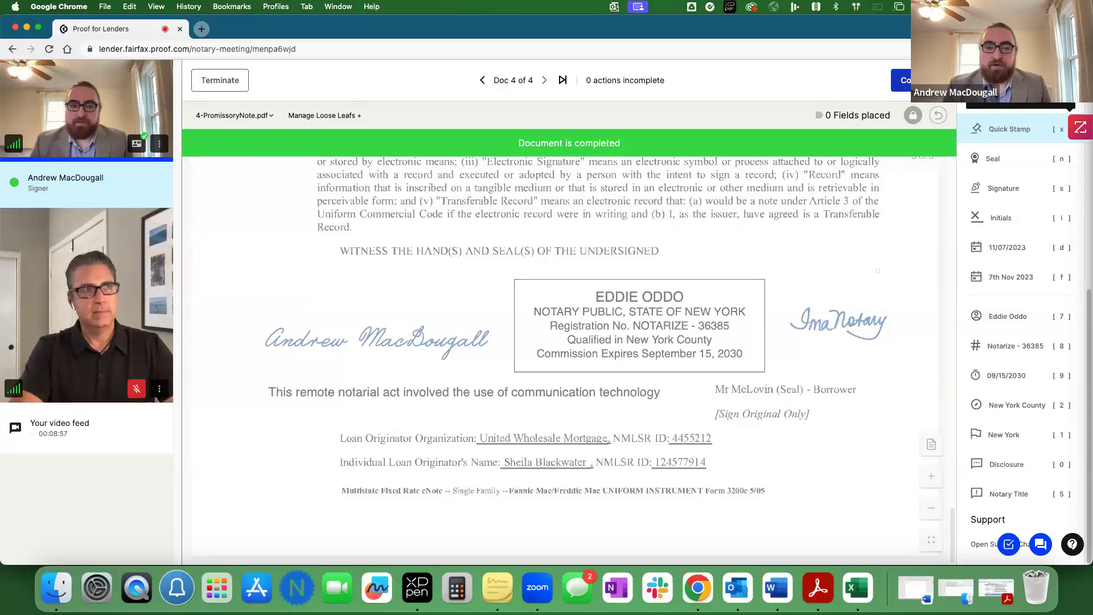
Step: Complete the meeting and confirm Complete Meeting in the requirements-fulfilled dialog
click(900, 80)
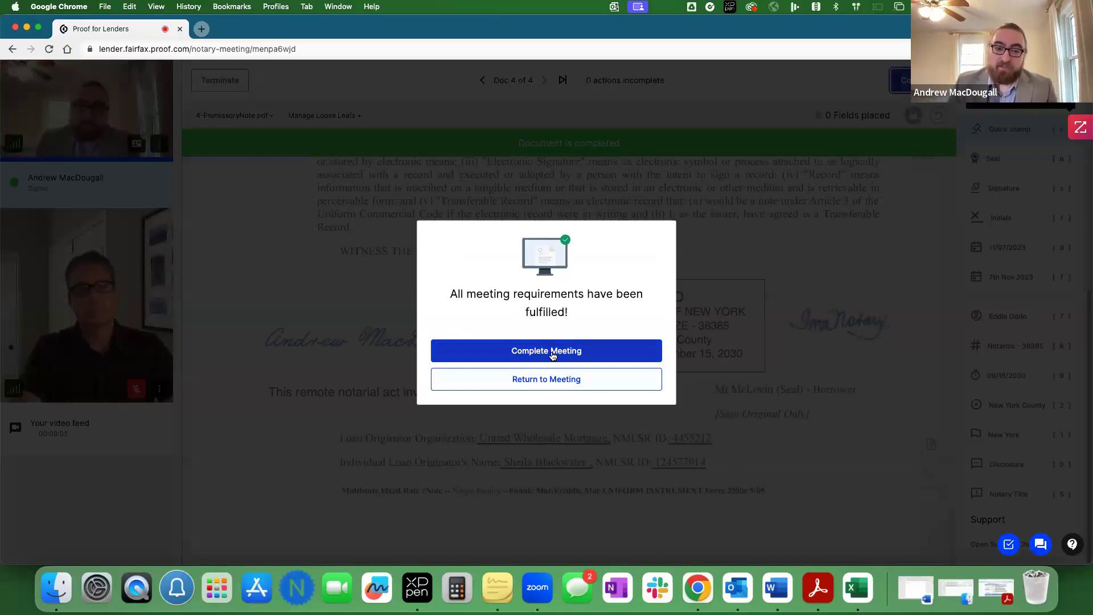
click(552, 352)
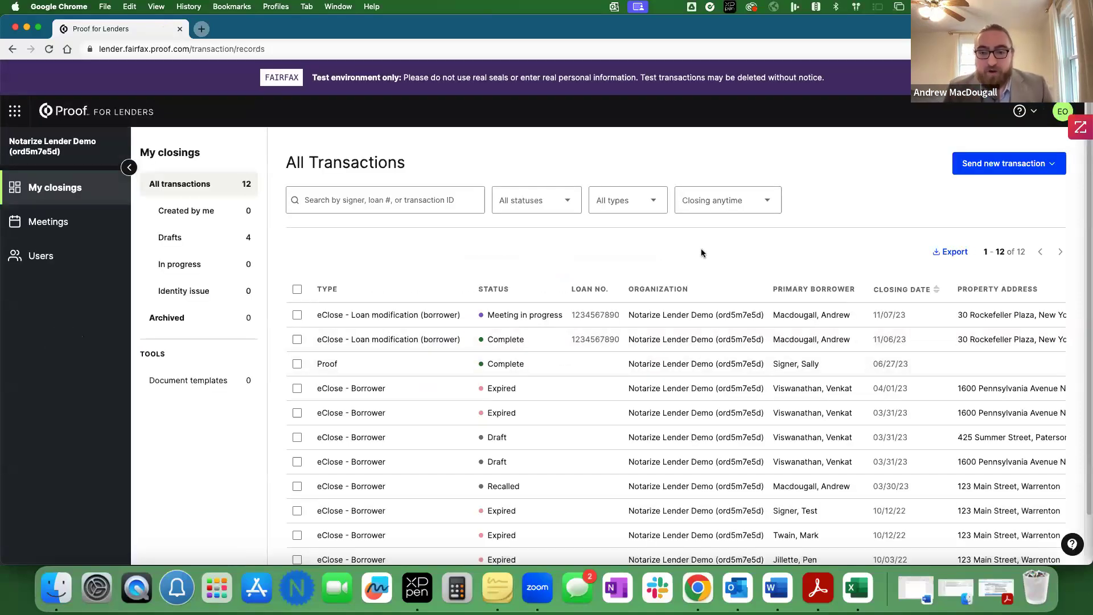
Step: Filter closings to Today and open the eClose - Loan modification transaction's details
click(769, 208)
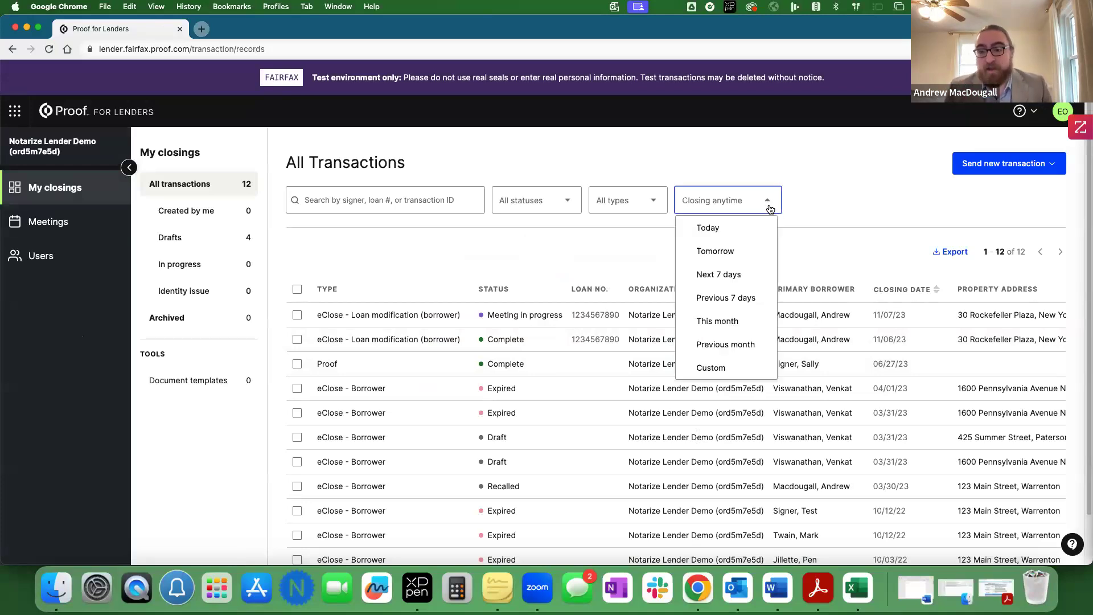
click(709, 229)
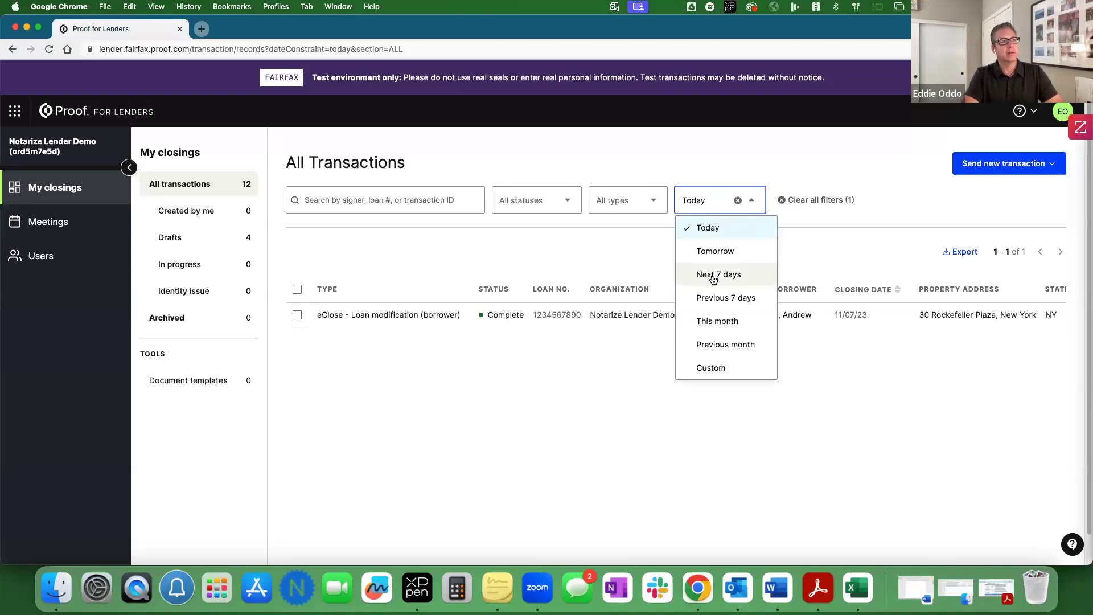
click(541, 406)
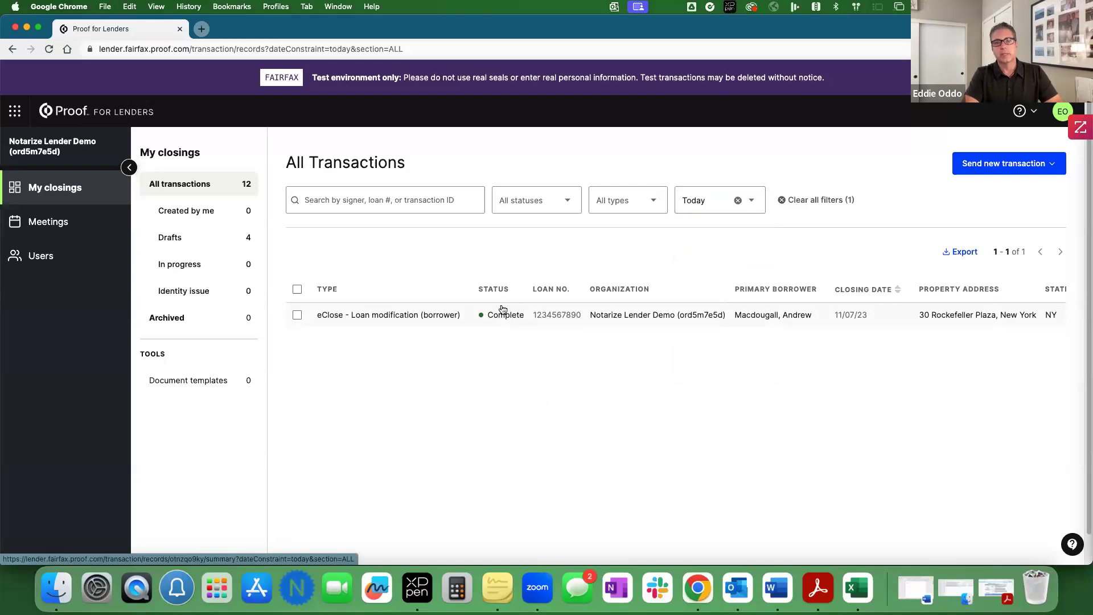
click(437, 314)
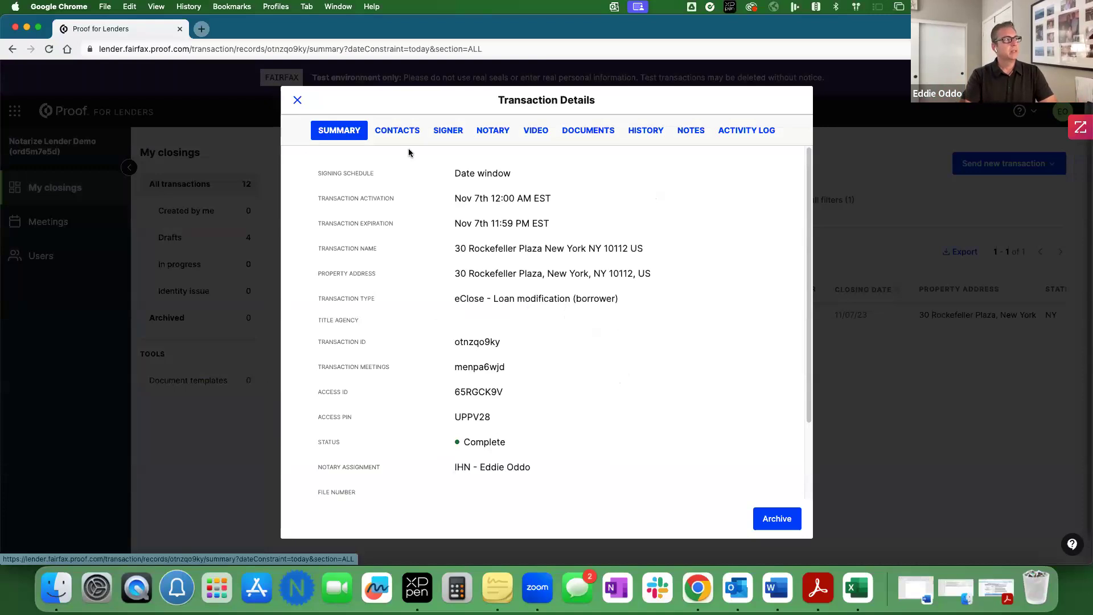
Step: Browse the Contacts and Signer tabs, then view the Notary details and meeting Video
click(393, 137)
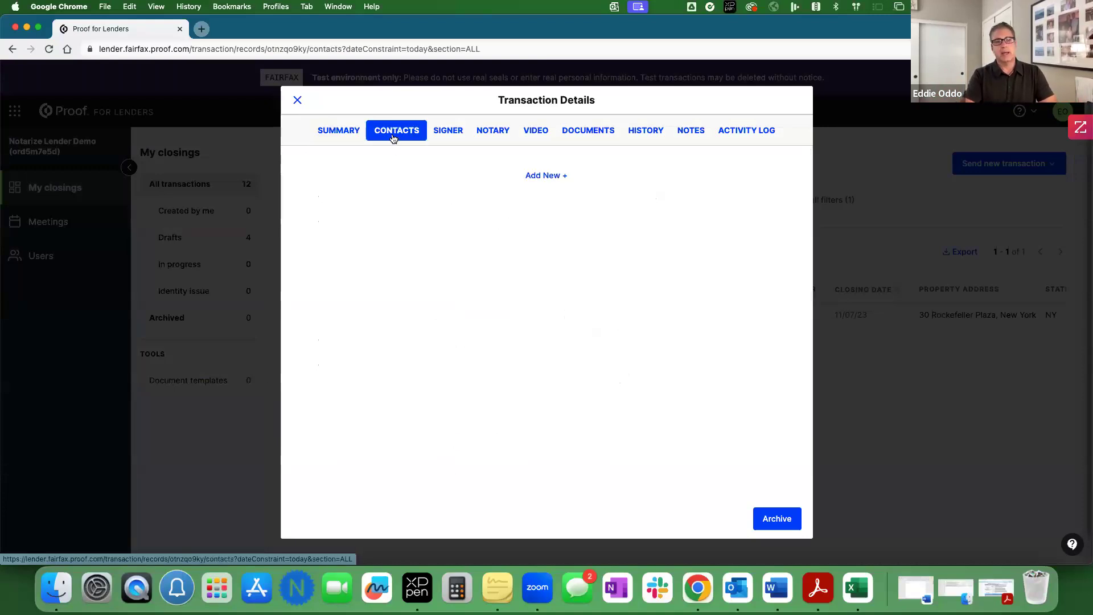
click(455, 135)
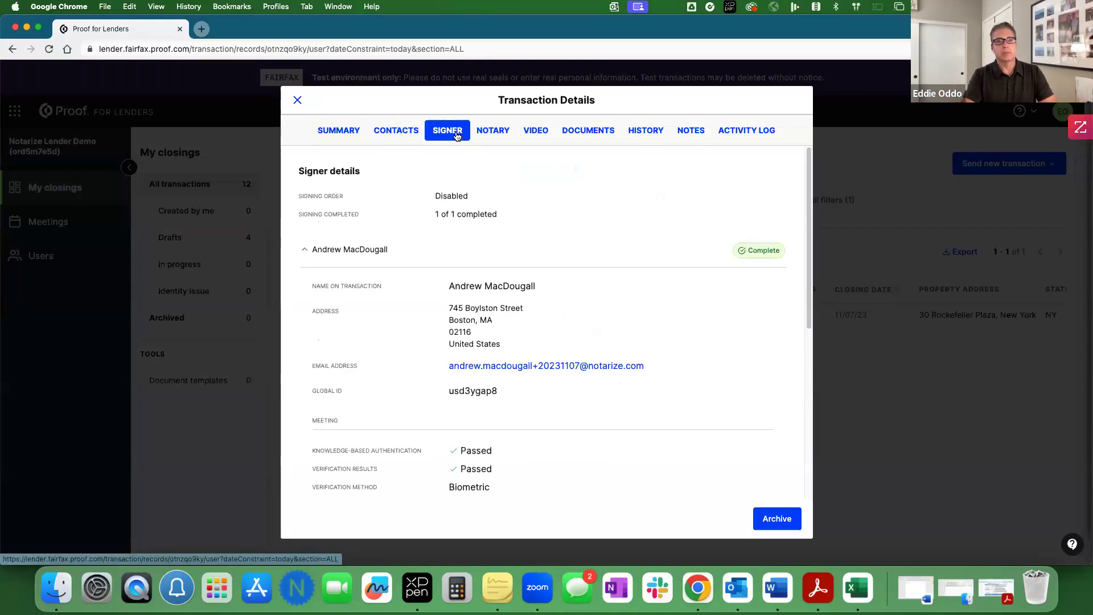
scroll(545, 227, down, 5)
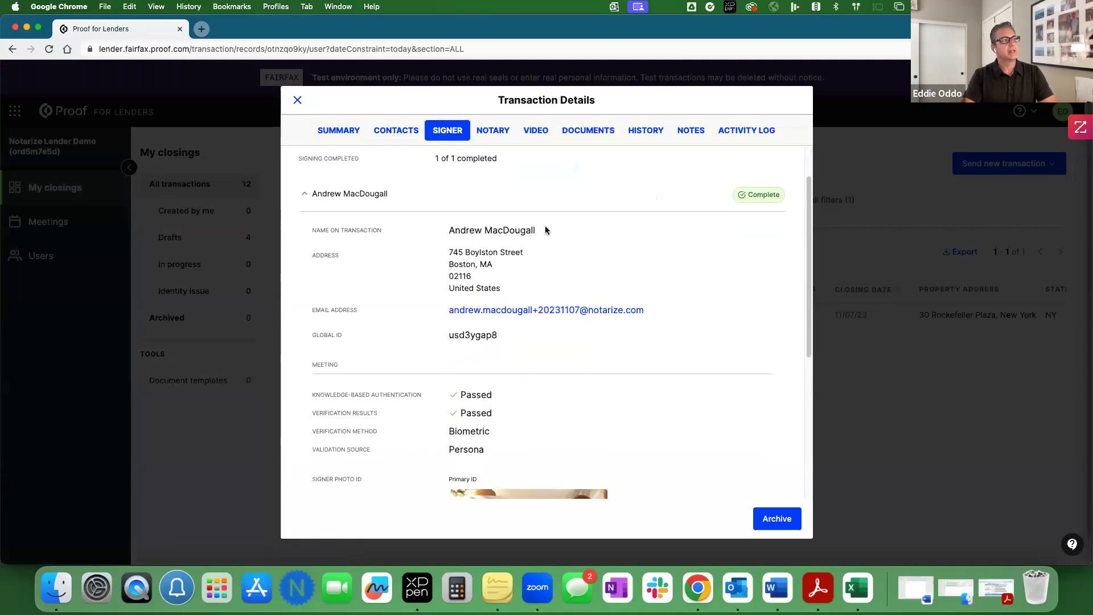
scroll(545, 230, down, 1)
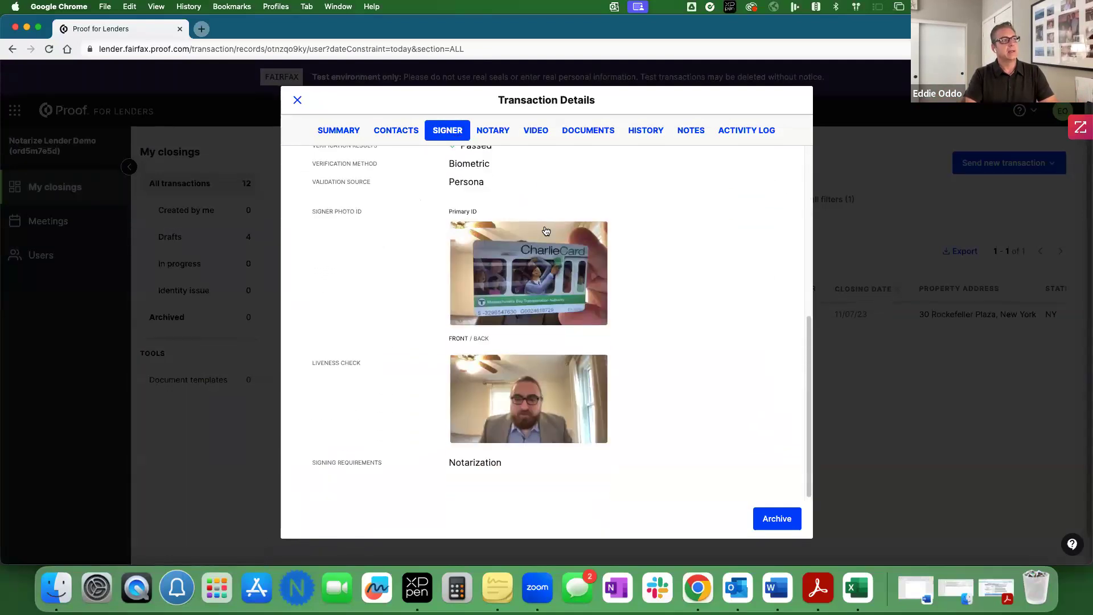
scroll(545, 229, up, 10)
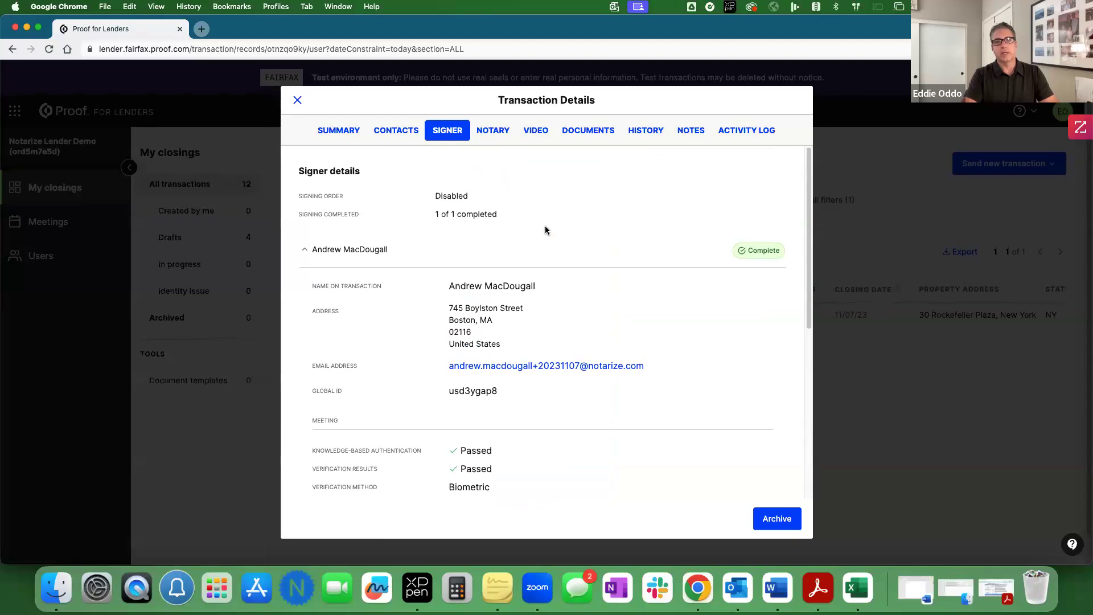
click(478, 131)
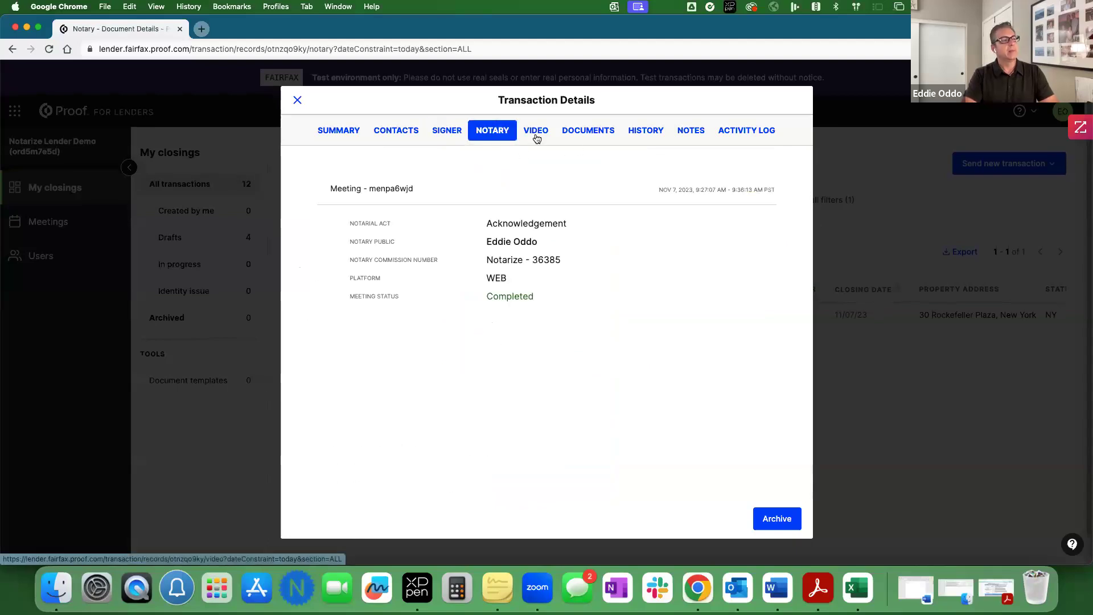
click(534, 135)
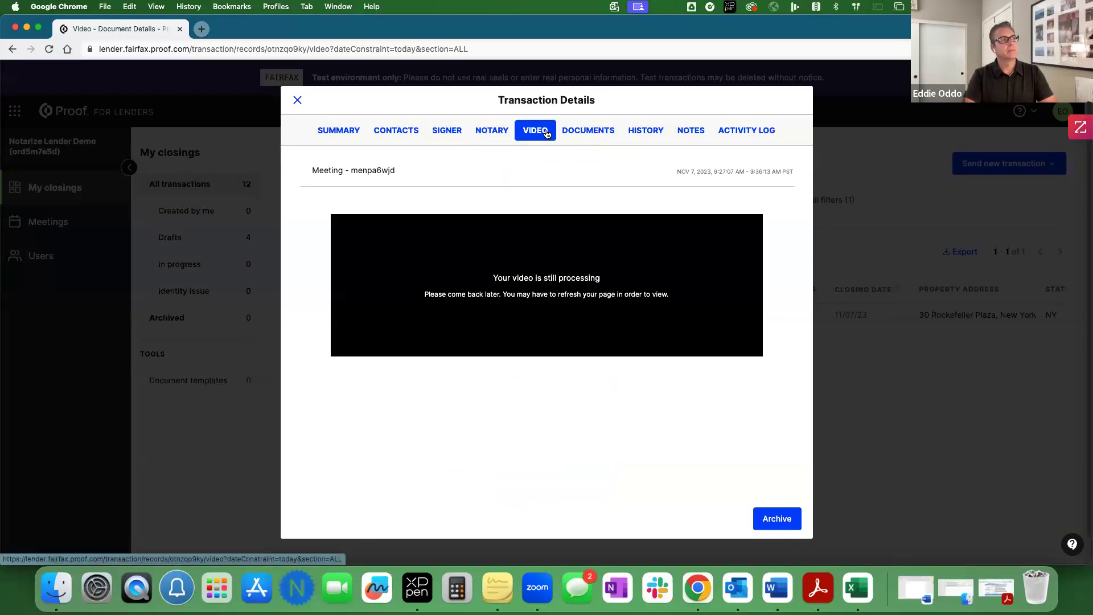
Step: Check Documents, expand Meeting Completed and In Progress in History, then view Notes
click(572, 137)
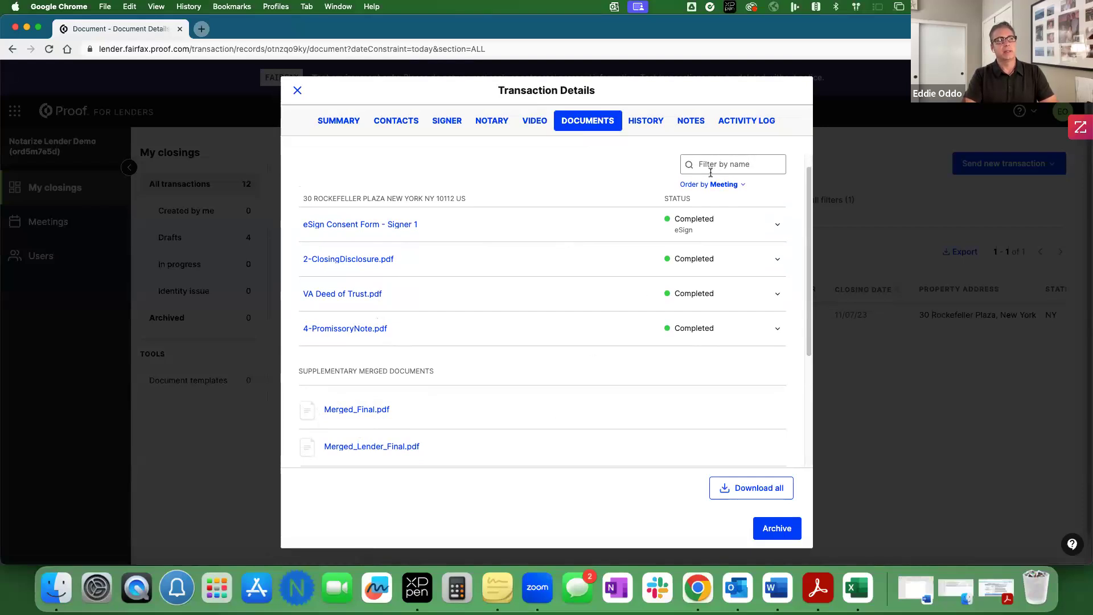
click(647, 125)
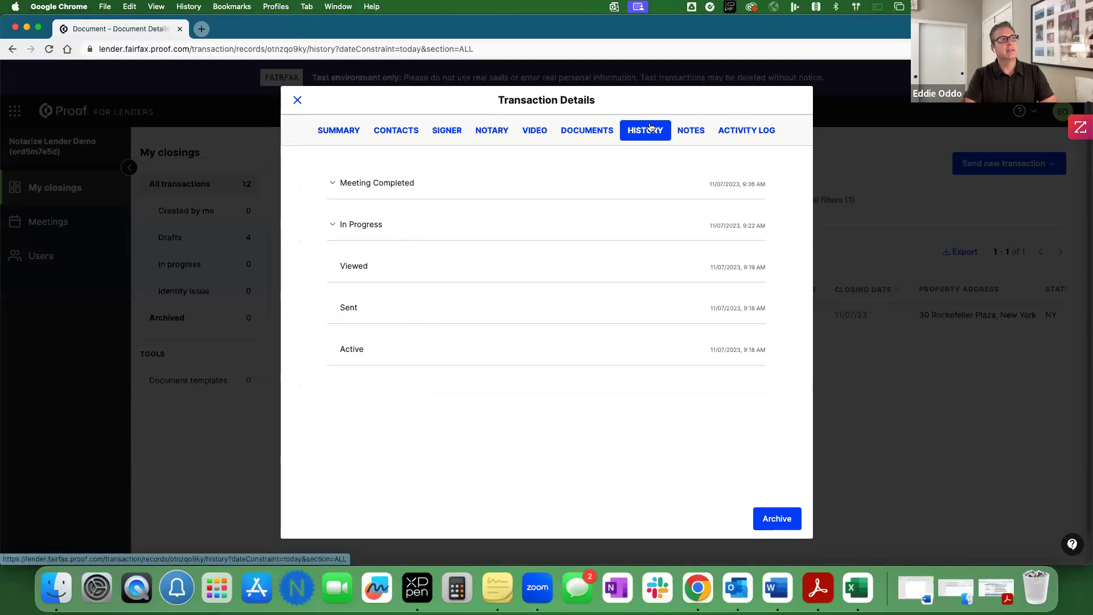
click(333, 184)
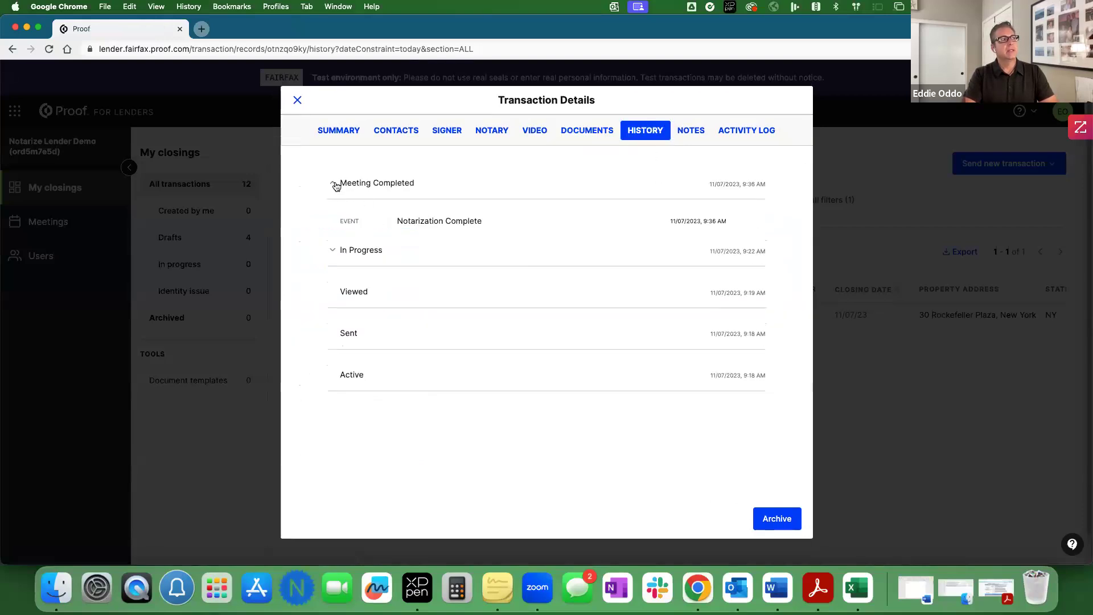
click(330, 248)
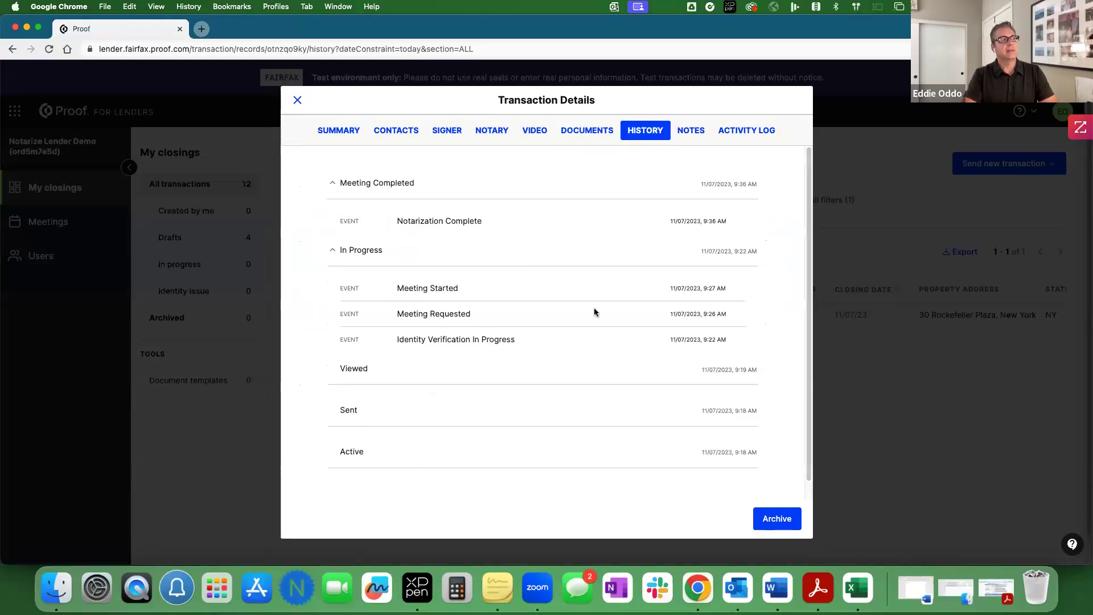
click(691, 131)
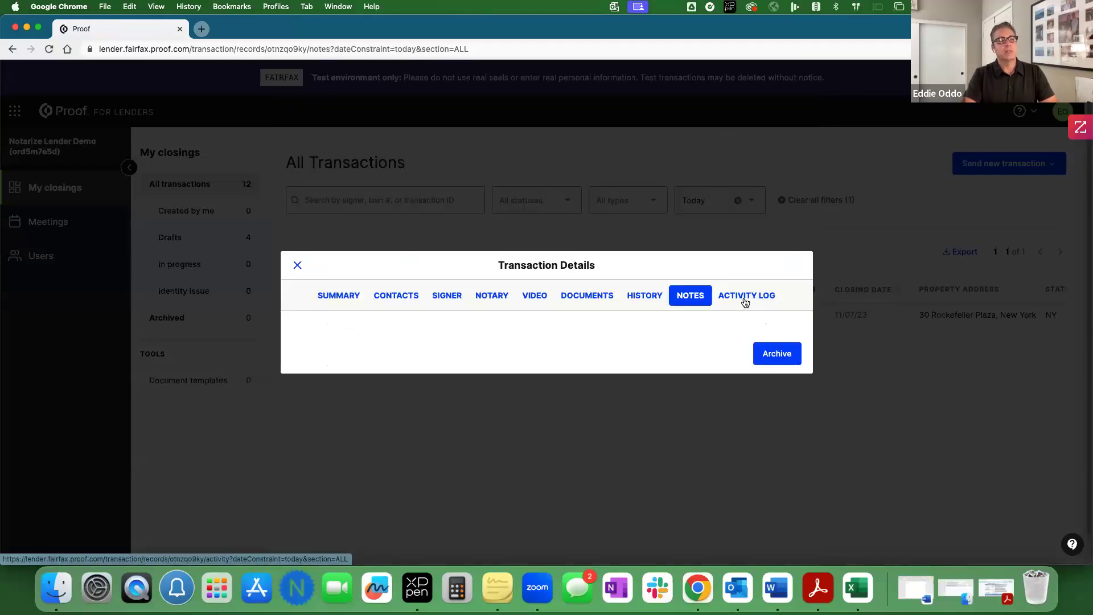
Step: Scroll through the Activity Log, return to Summary, and close Transaction Details
click(746, 296)
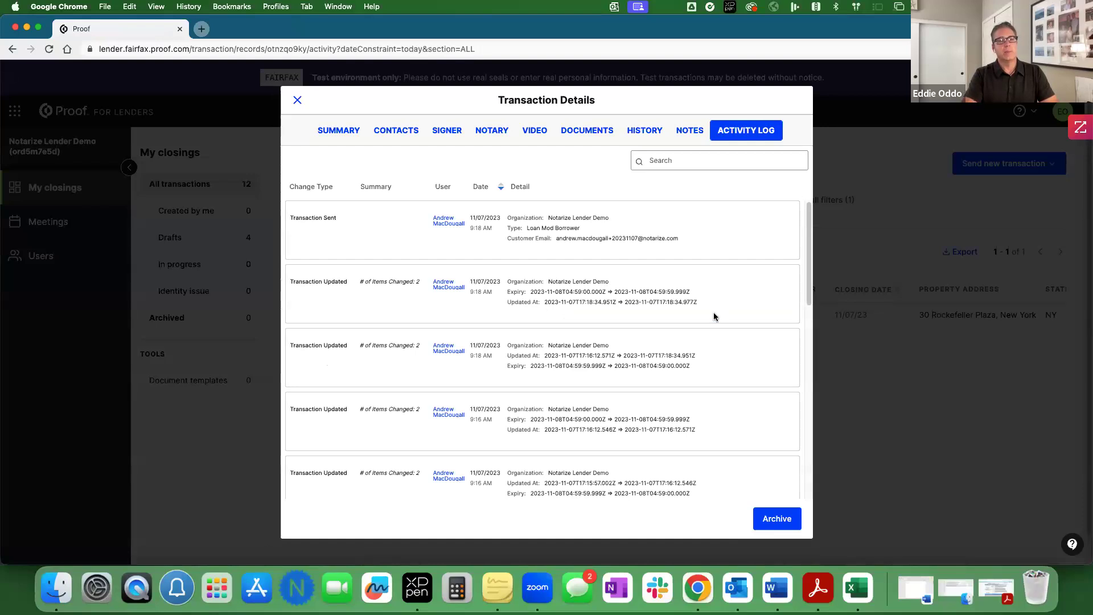
scroll(662, 314, down, 2)
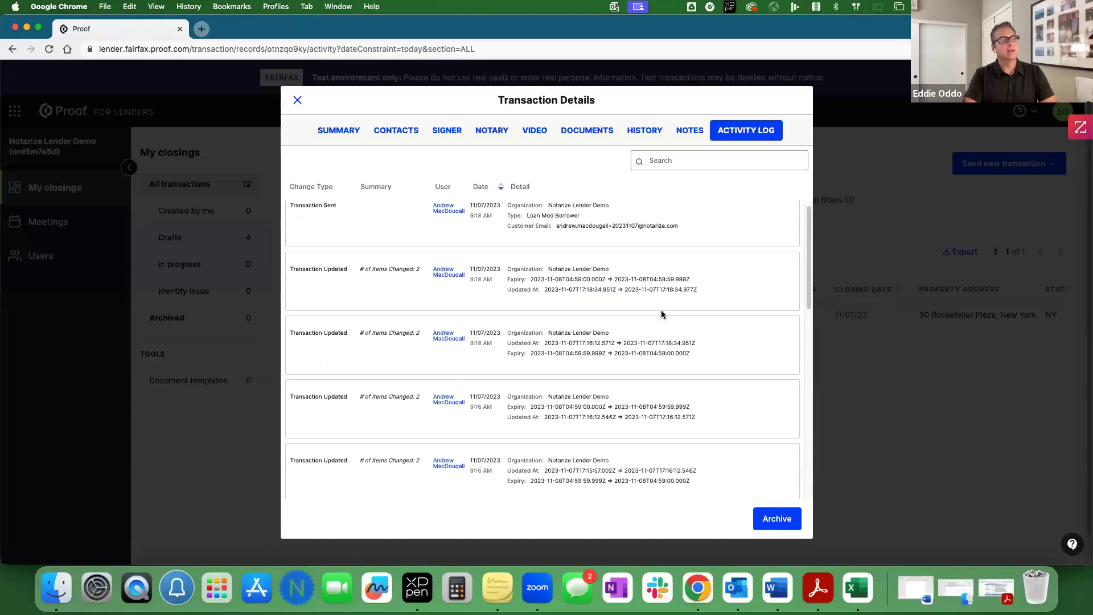
scroll(662, 314, down, 4)
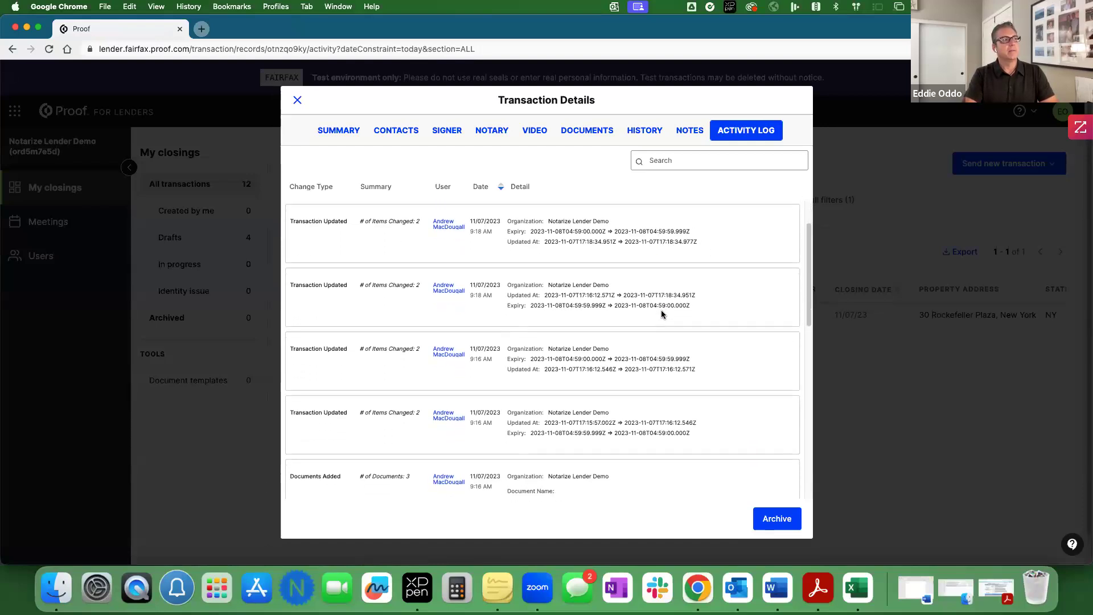
scroll(662, 314, down, 4)
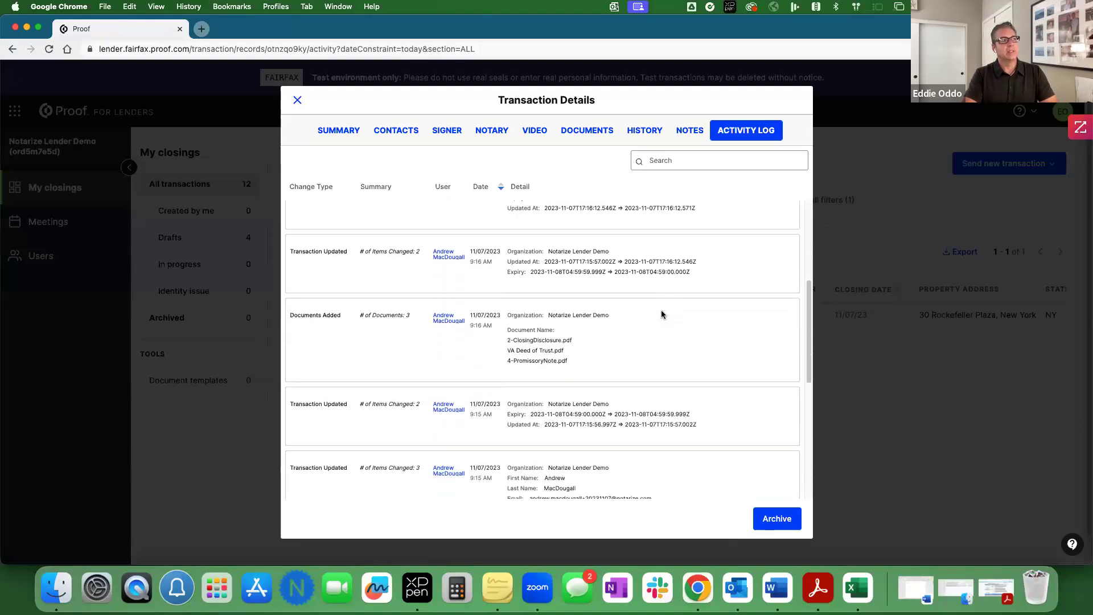
scroll(661, 312, down, 3)
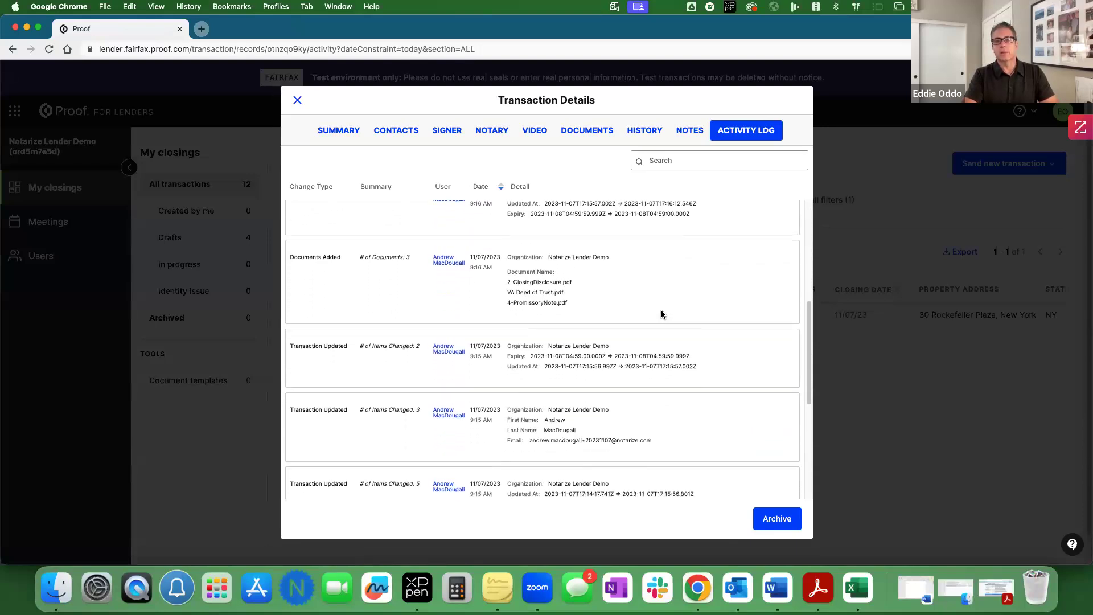
scroll(661, 313, down, 10)
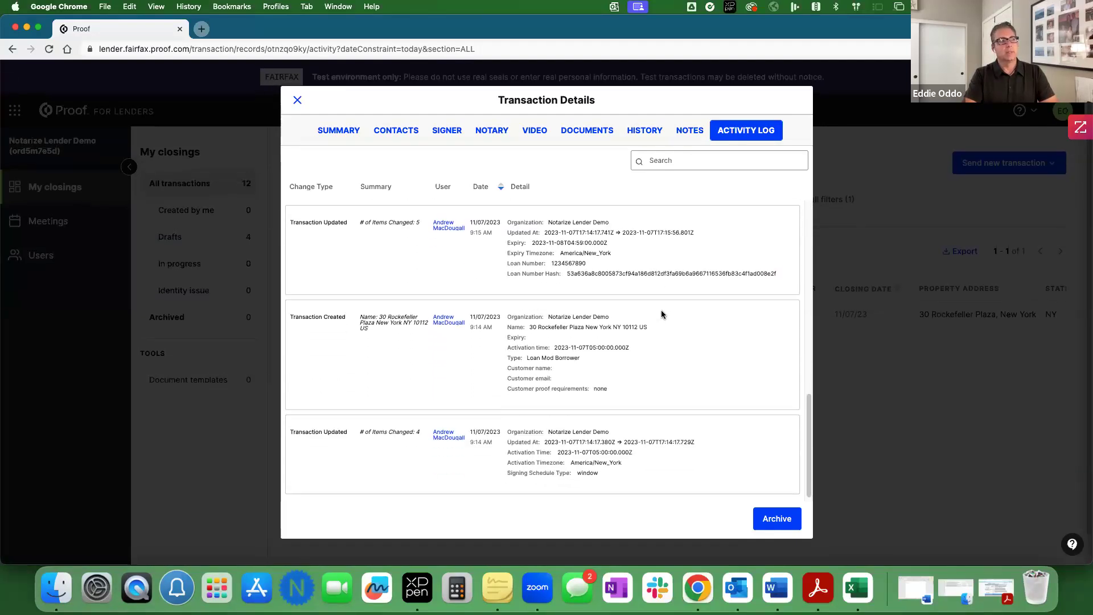
scroll(660, 310, up, 15)
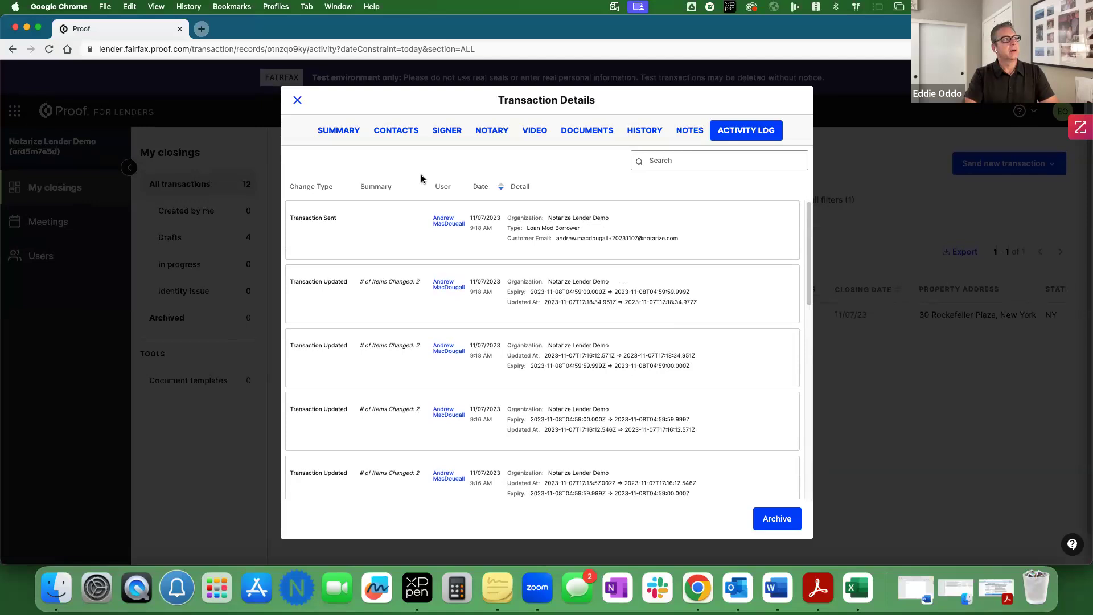
click(336, 132)
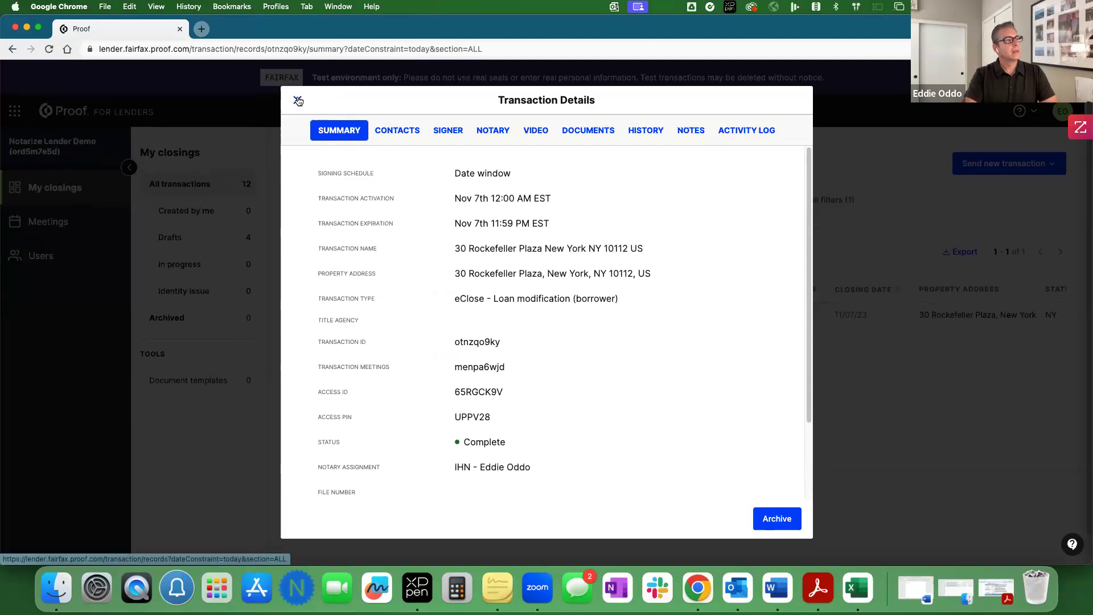
click(298, 102)
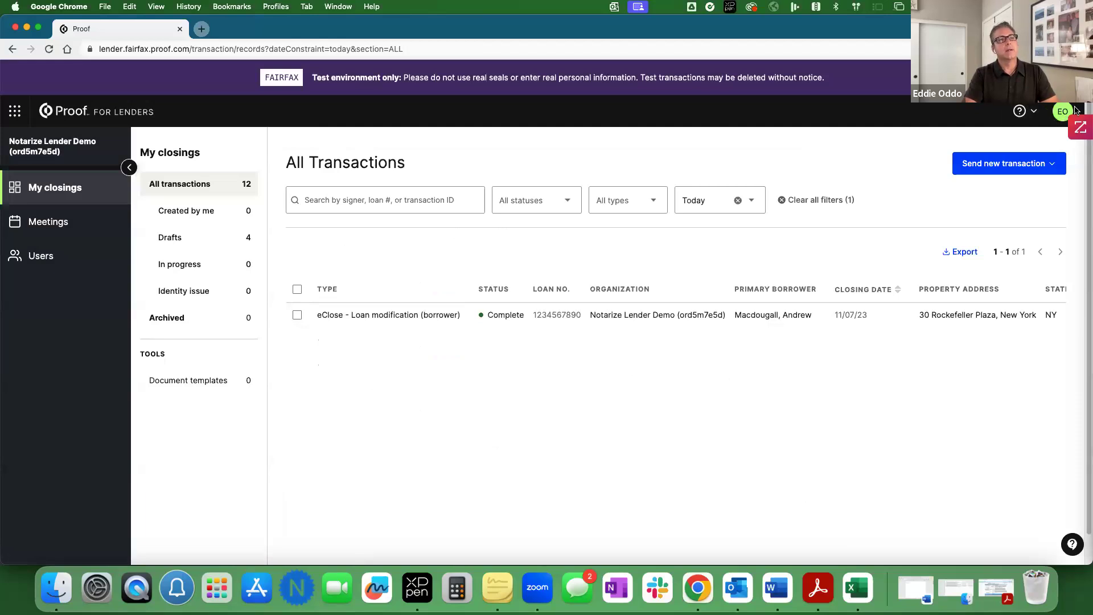
Step: Open the notary journal from the EO account menu
click(1061, 113)
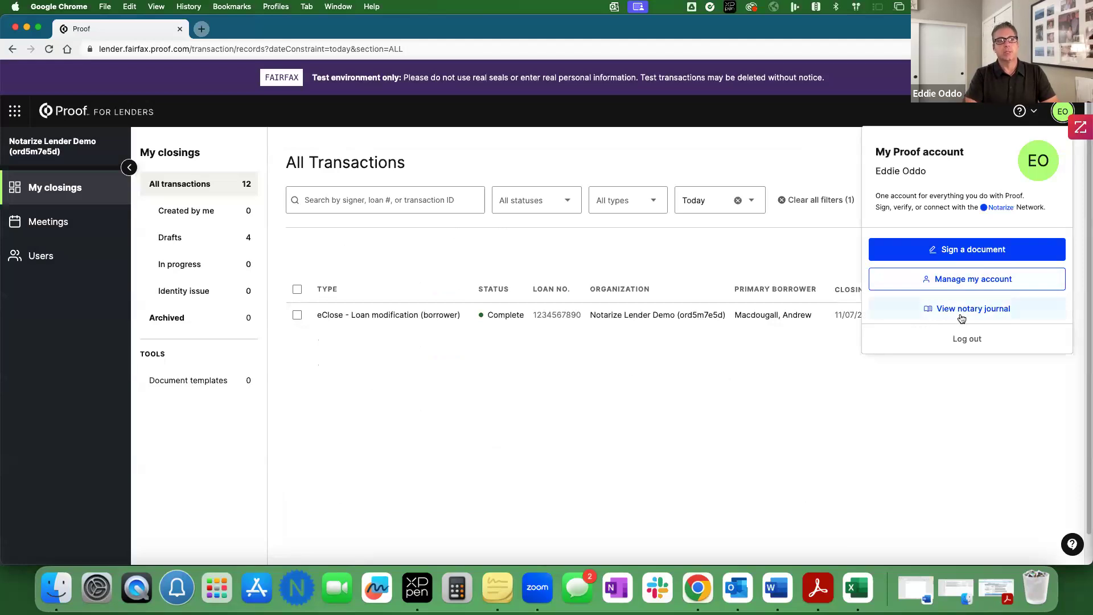
click(939, 310)
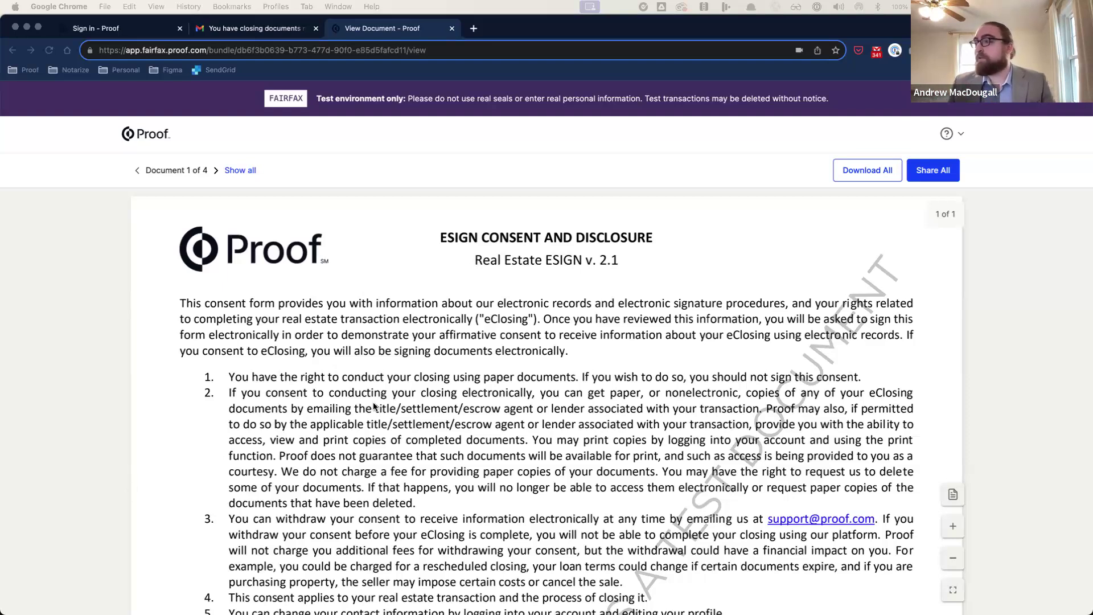
Step: Scroll through the signed ESIGN consent form, then advance the viewer to document 2 of 4
scroll(361, 409, down, 15)
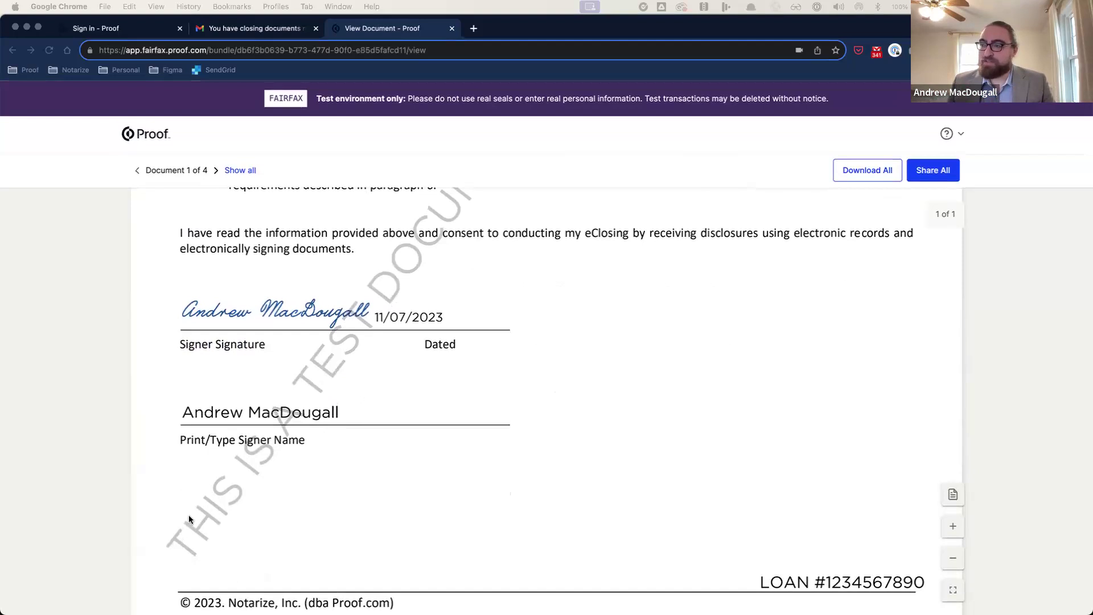
scroll(562, 364, up, 4)
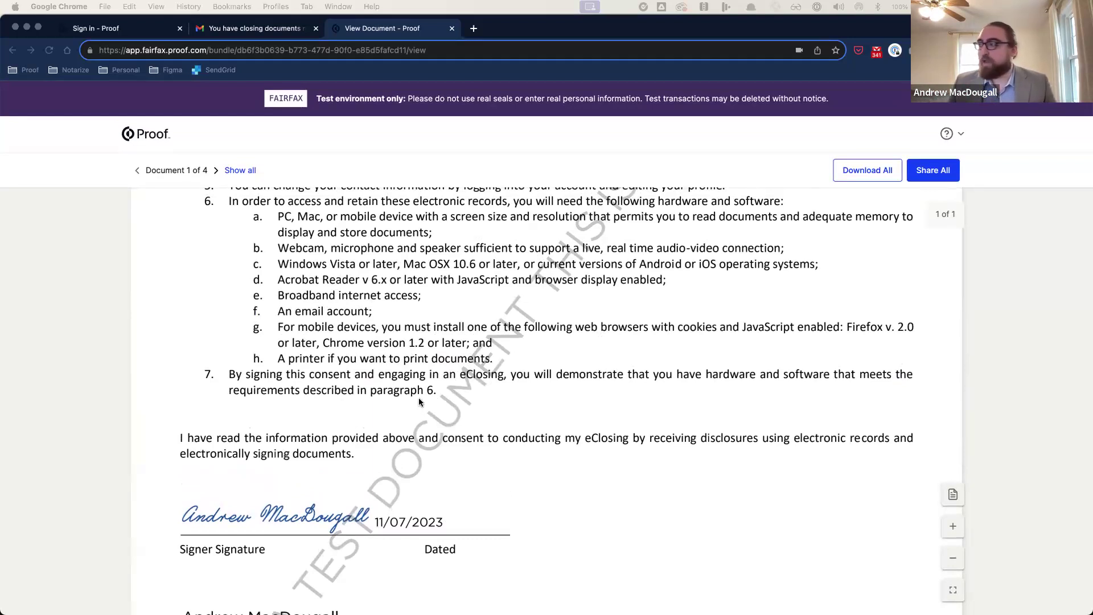
click(215, 174)
click(215, 172)
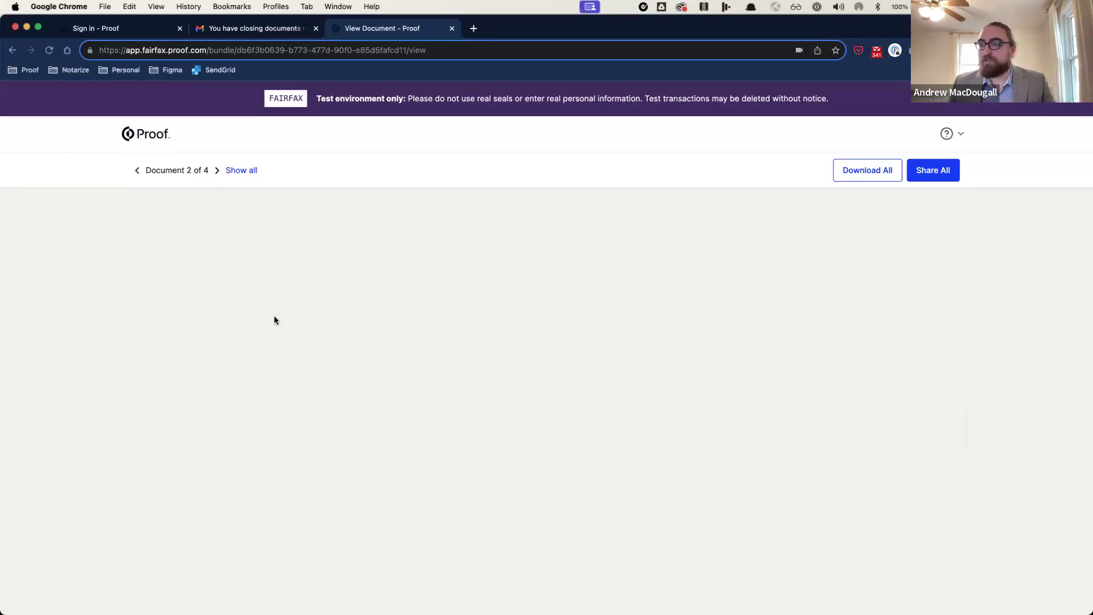